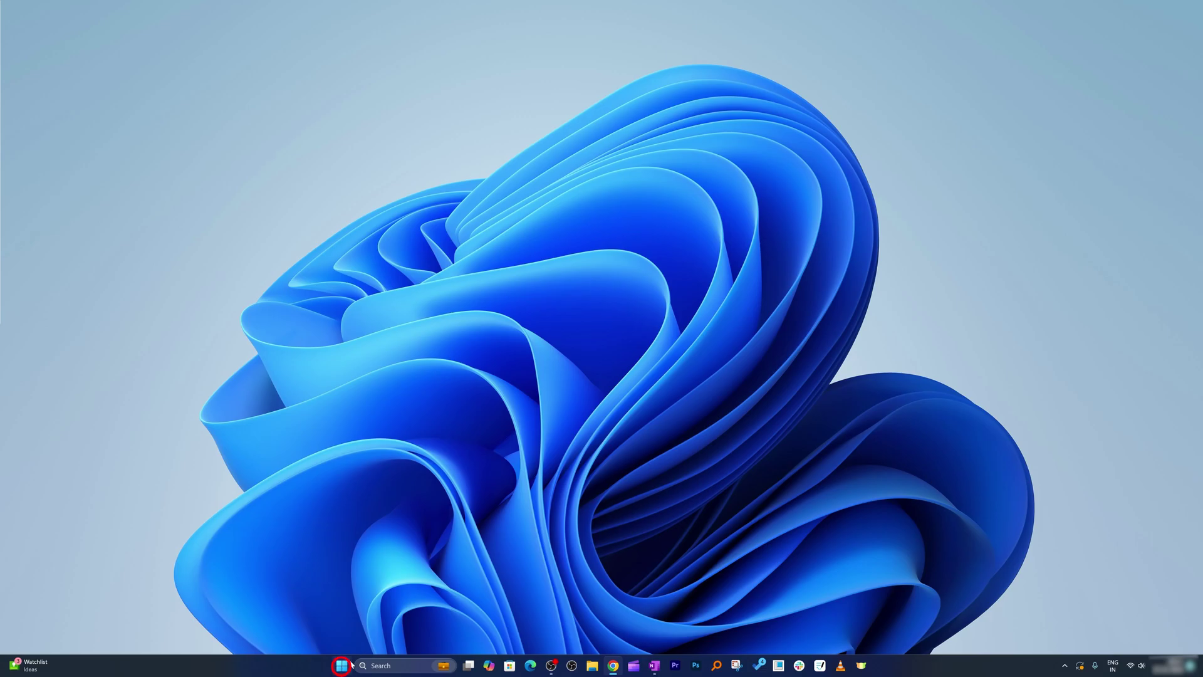
{"action": "type", "text": "word"}
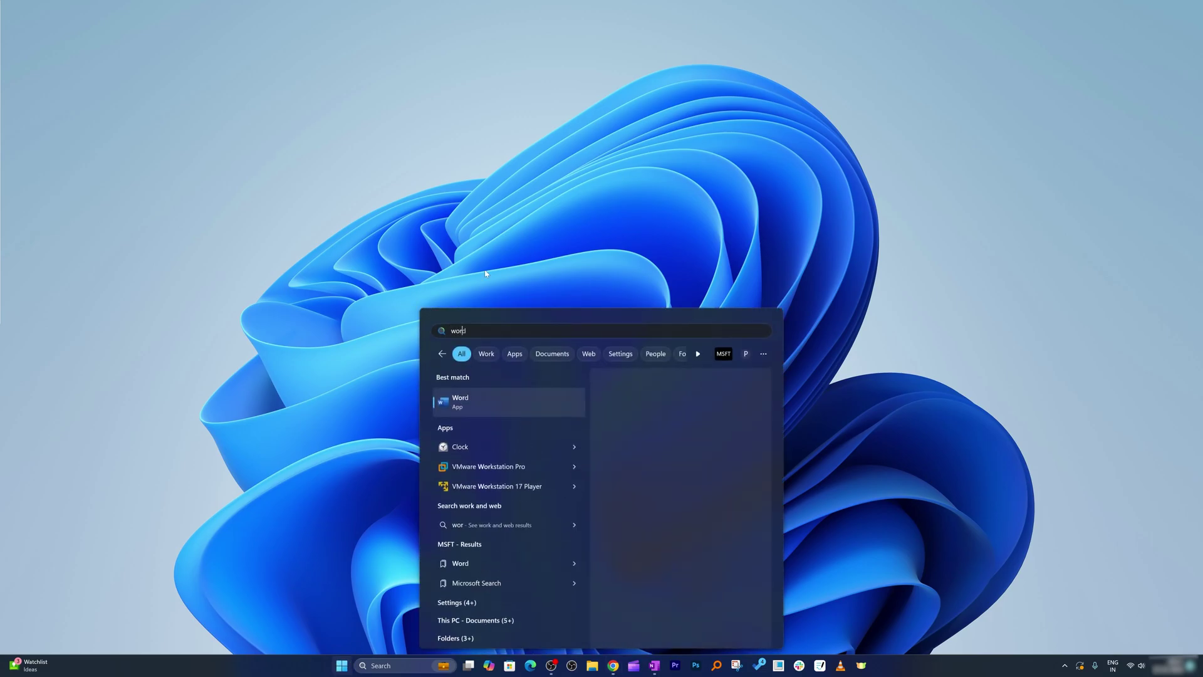
- Launch Word with a blank document and browse the Home, Insert, Draw and Design tabs
{"action": "key", "text": "Return"}
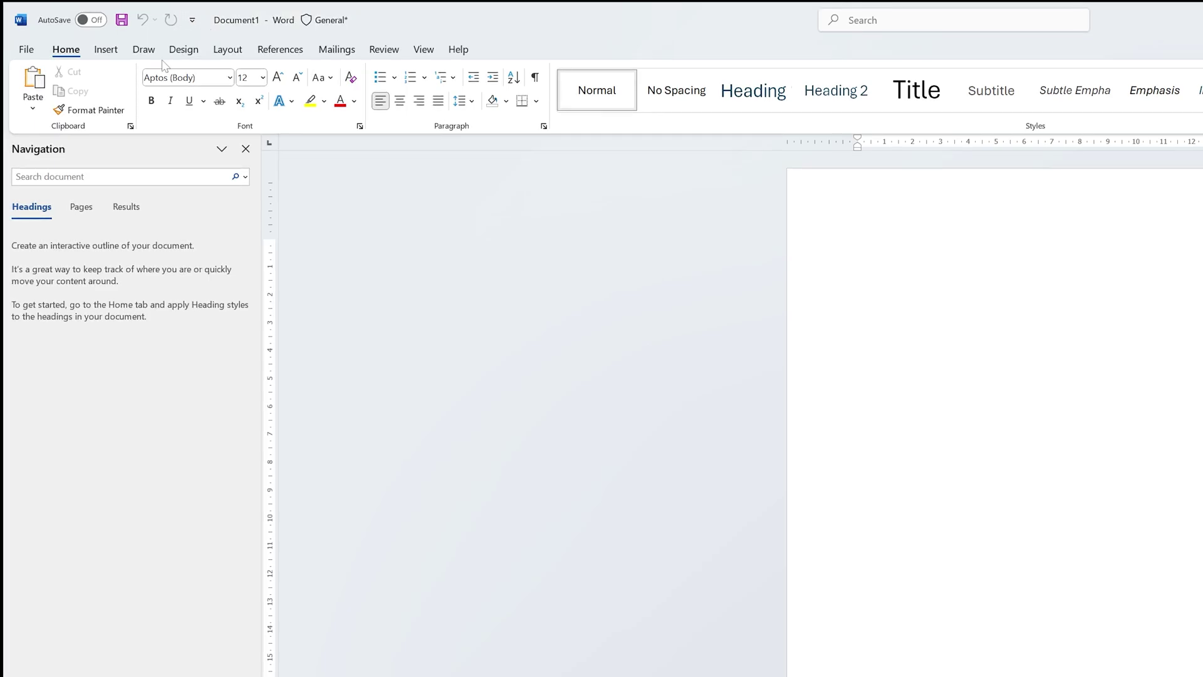
{"action": "left_click", "coordinate": [143, 51]}
{"action": "left_click", "coordinate": [66, 49]}
{"action": "left_click", "coordinate": [106, 49]}
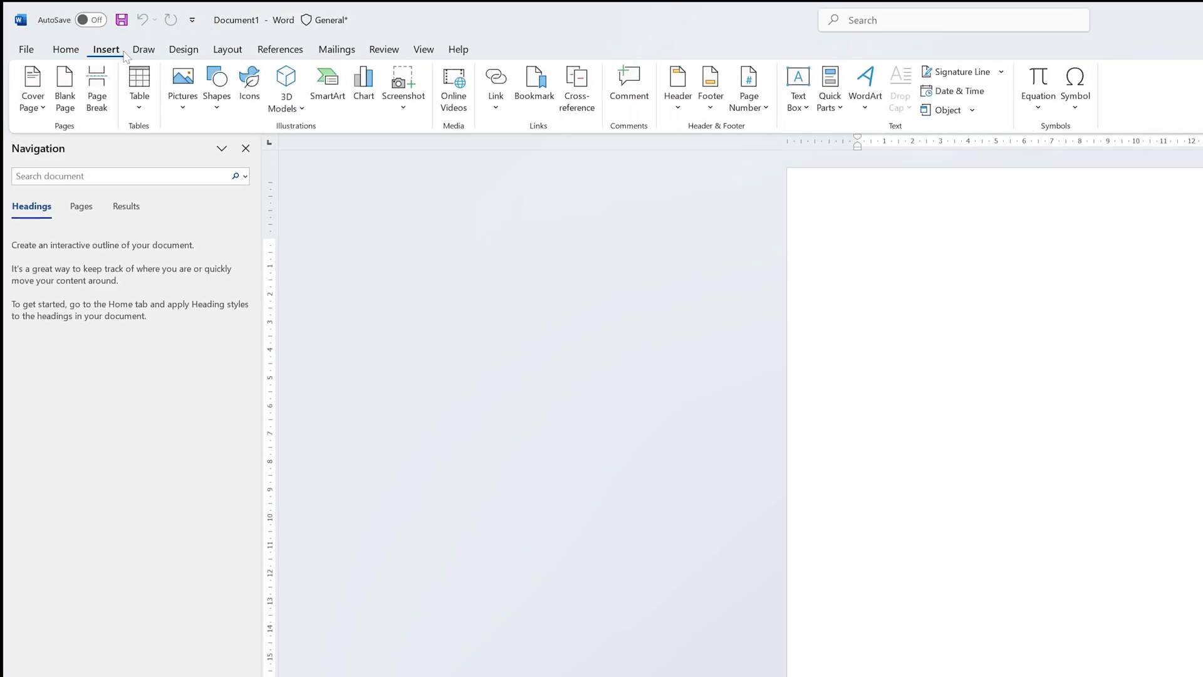
{"action": "left_click", "coordinate": [148, 51]}
{"action": "left_click", "coordinate": [184, 50]}
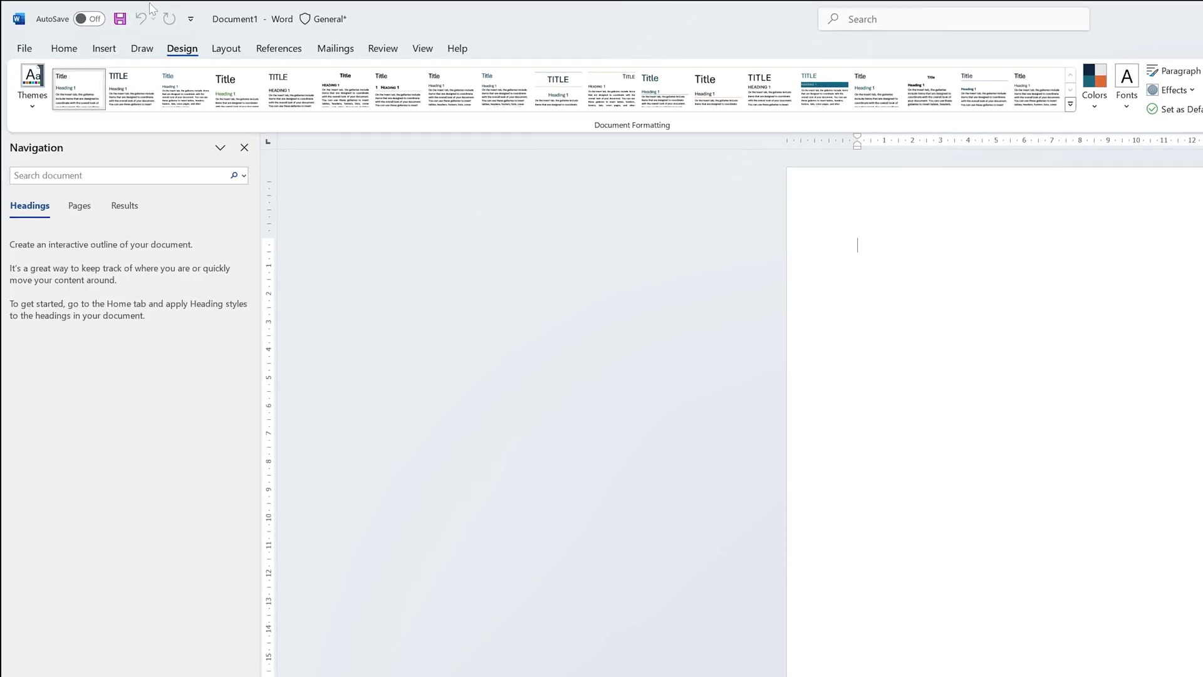
{"action": "left_click", "coordinate": [141, 48]}
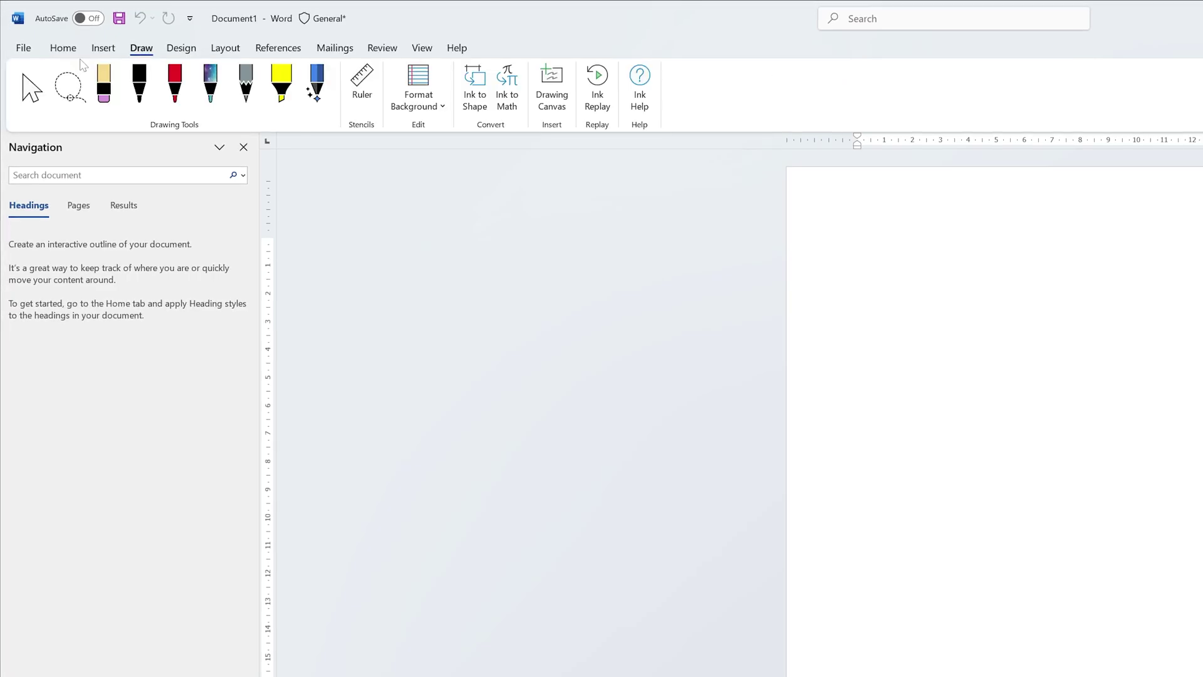
{"action": "left_click", "coordinate": [67, 48]}
{"action": "left_click", "coordinate": [100, 50]}
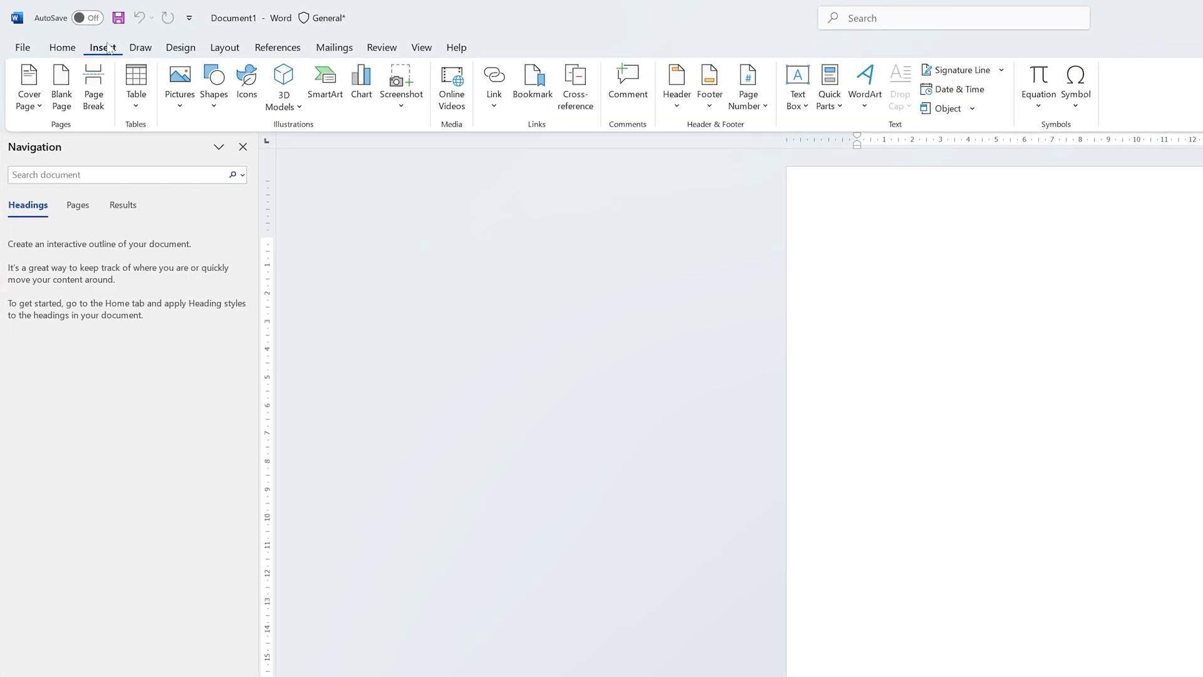
{"action": "left_click", "coordinate": [141, 49]}
{"action": "scroll", "coordinate": [203, 47], "scroll_direction": "down", "scroll_amount": 1}
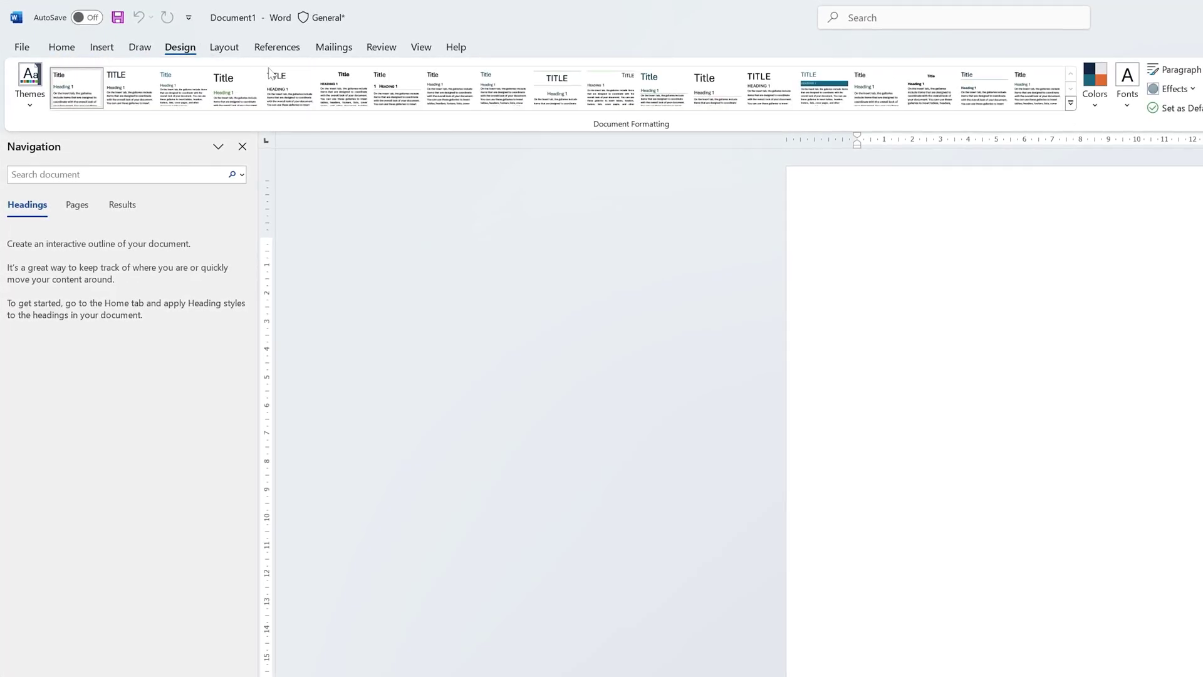
{"action": "scroll", "coordinate": [205, 52], "scroll_direction": "down", "scroll_amount": 2}
{"action": "scroll", "coordinate": [199, 53], "scroll_direction": "up", "scroll_amount": 1}
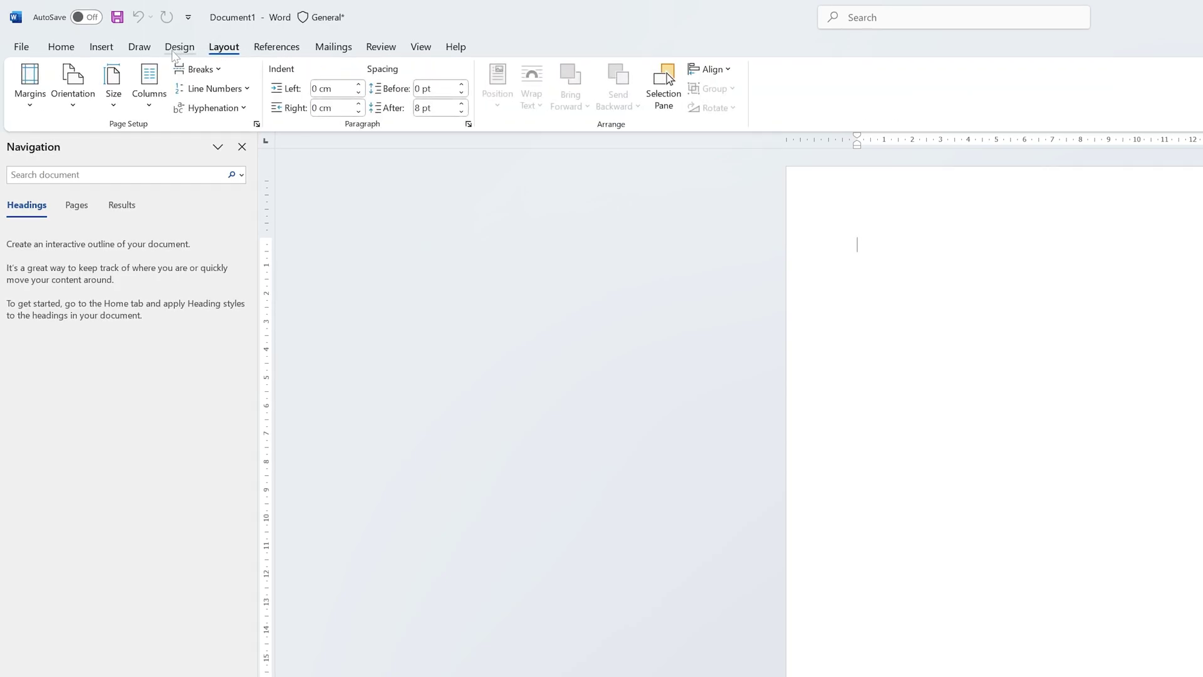
{"action": "left_click", "coordinate": [180, 50]}
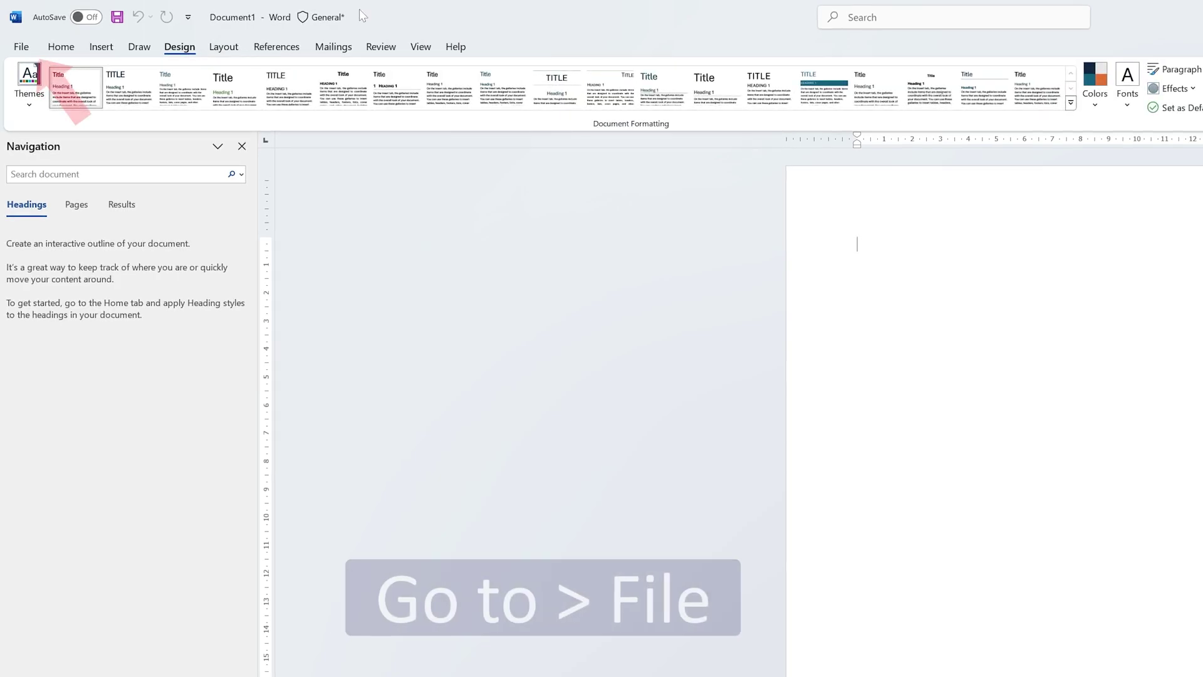
- Open the Quick Access Toolbar page of Word Options
{"action": "left_click", "coordinate": [21, 47]}
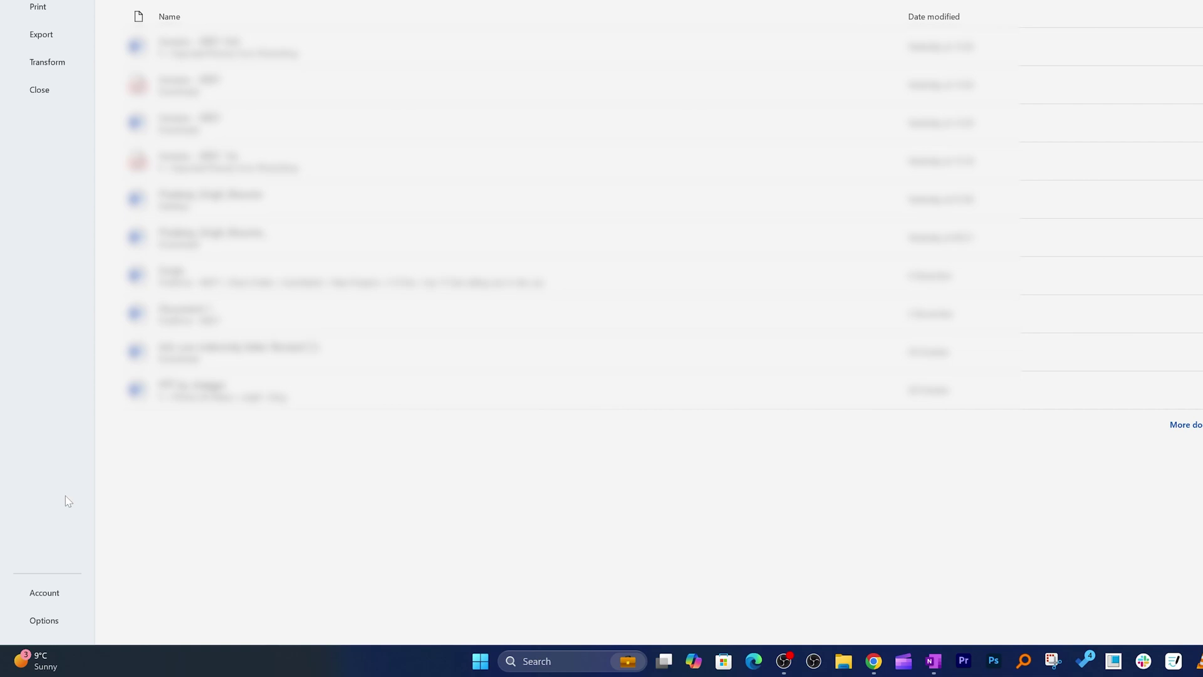
{"action": "left_click", "coordinate": [47, 619]}
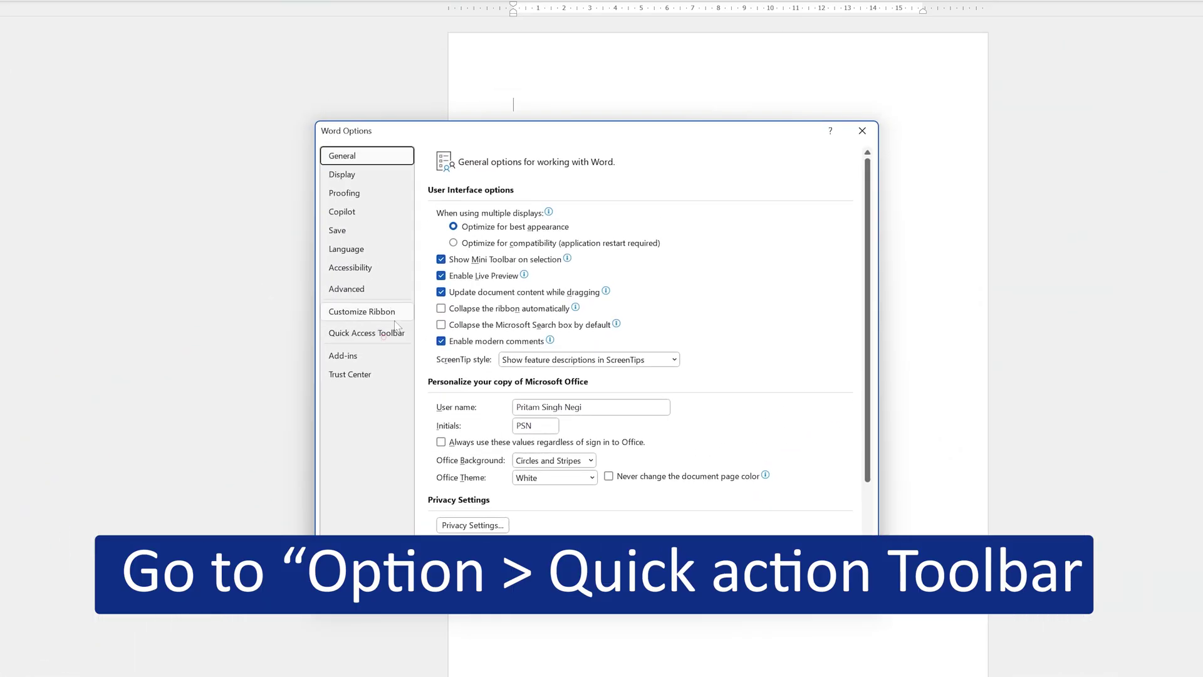
{"action": "left_click", "coordinate": [366, 333]}
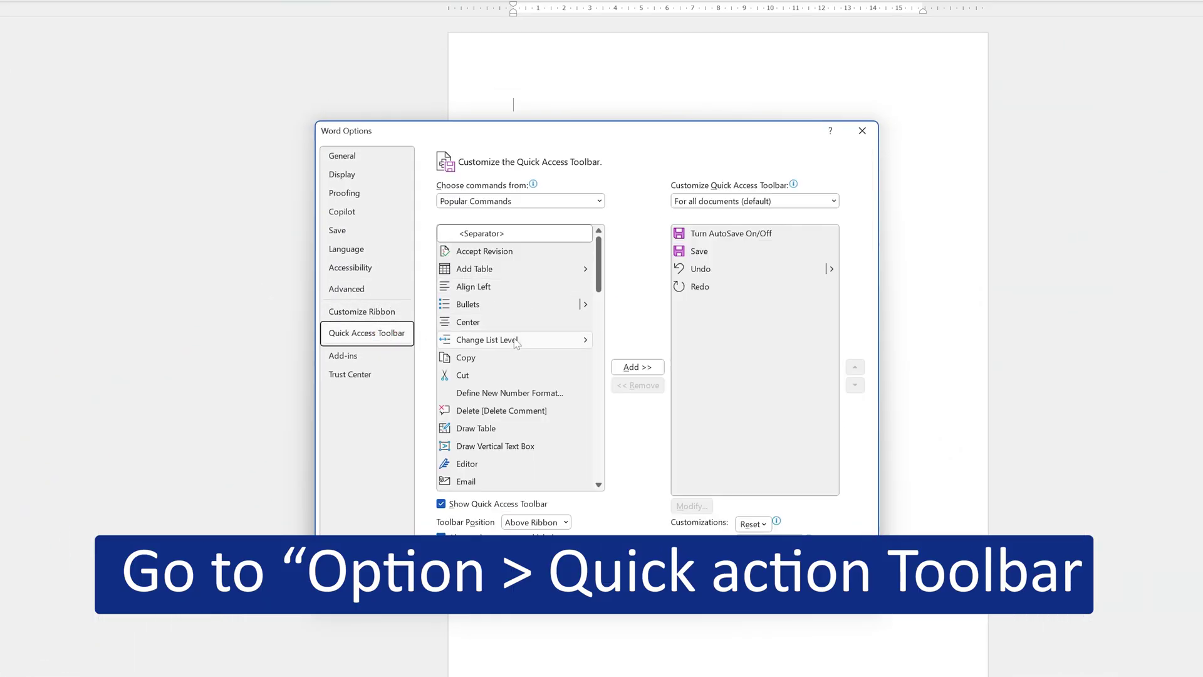
{"action": "scroll", "coordinate": [528, 301], "scroll_direction": "down", "scroll_amount": 2}
{"action": "scroll", "coordinate": [526, 301], "scroll_direction": "down", "scroll_amount": 5}
{"action": "scroll", "coordinate": [527, 299], "scroll_direction": "up", "scroll_amount": 2}
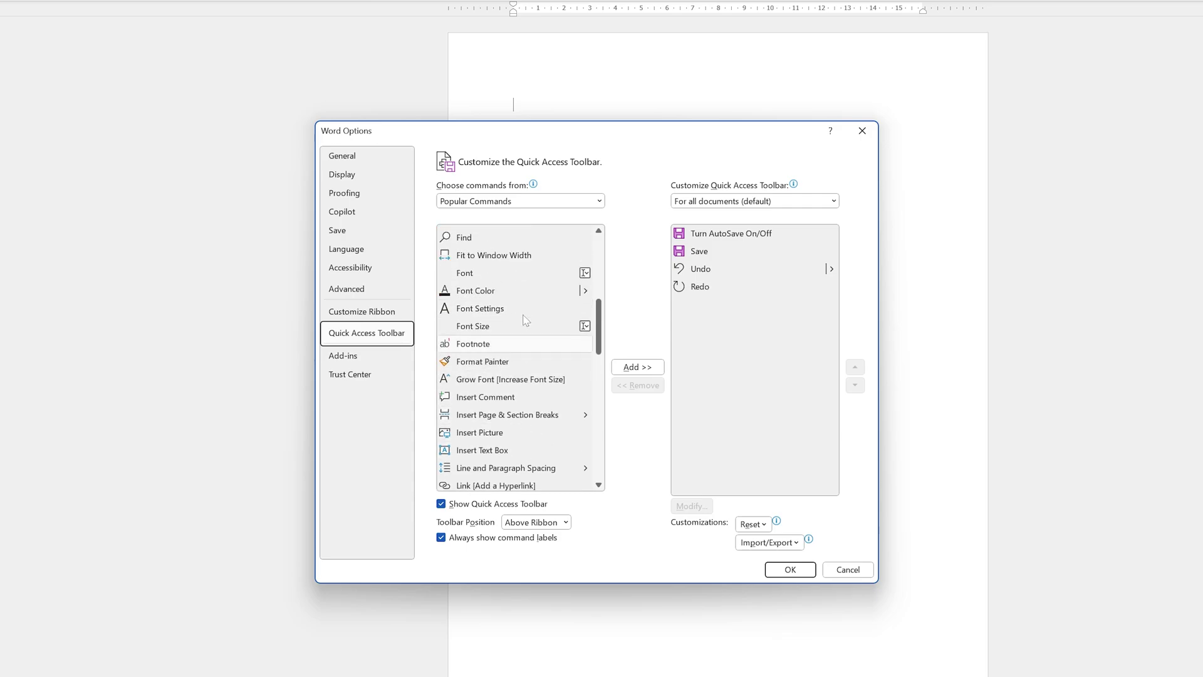
{"action": "scroll", "coordinate": [522, 318], "scroll_direction": "up", "scroll_amount": 3}
- Add Editor, move it up three places to first position, and confirm with OK
{"action": "left_click", "coordinate": [486, 333]}
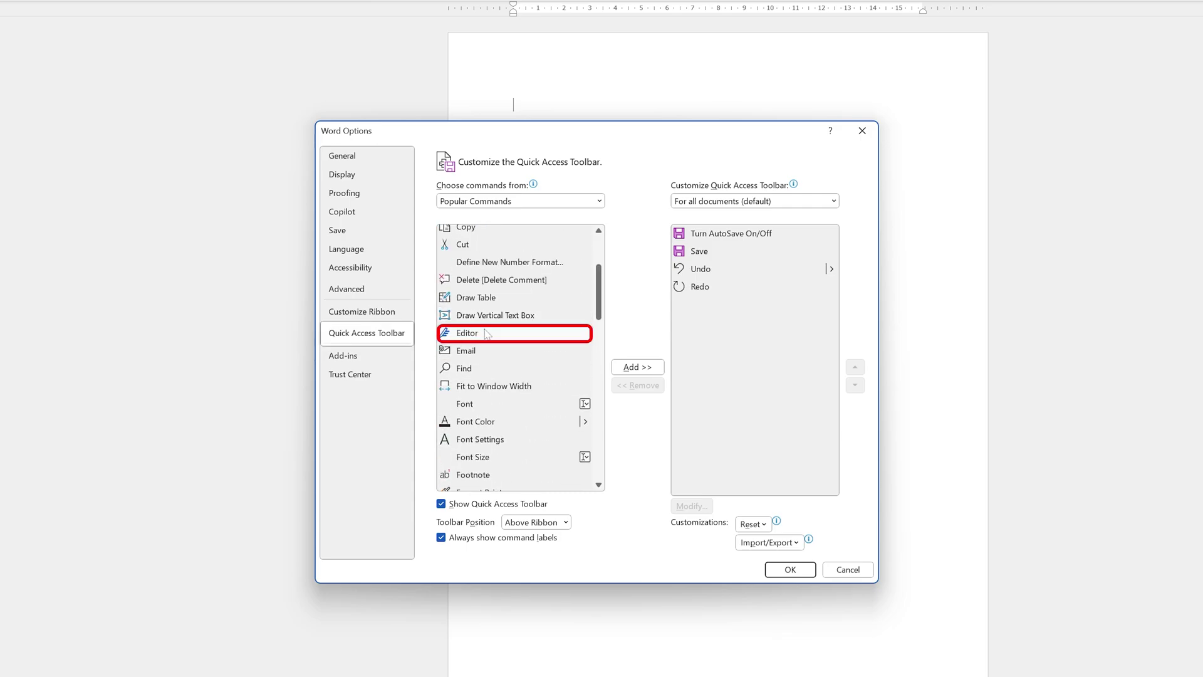
{"action": "left_click", "coordinate": [637, 367]}
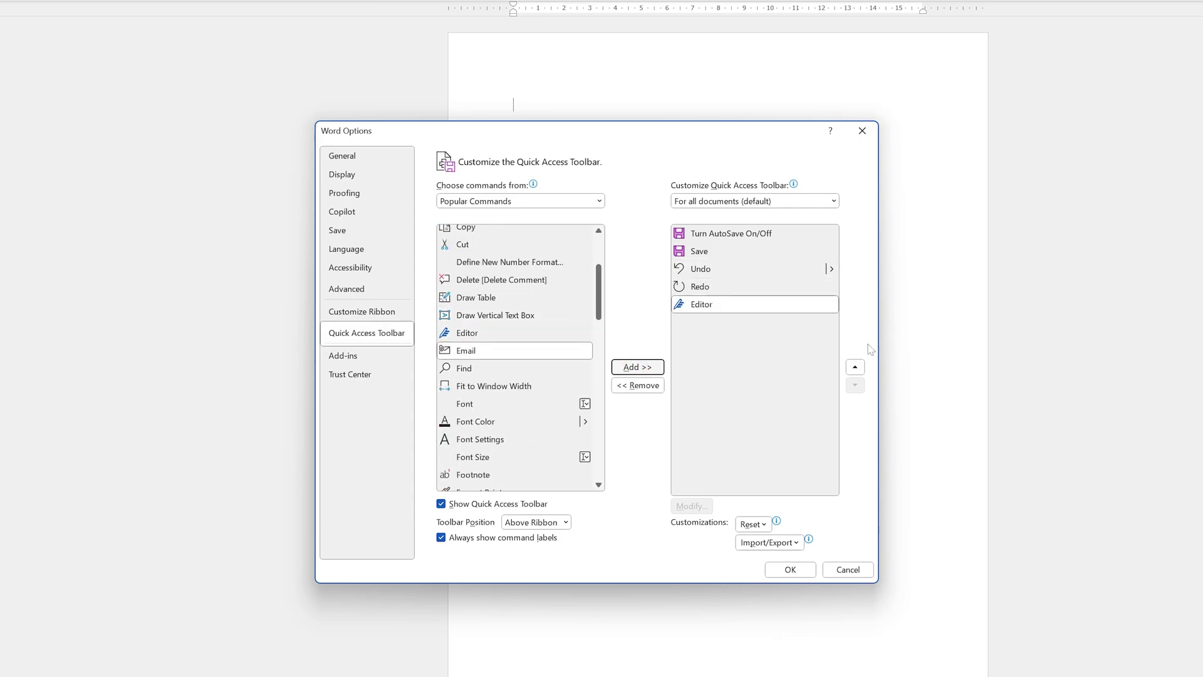
{"action": "left_click", "coordinate": [853, 368]}
{"action": "left_click", "coordinate": [855, 368]}
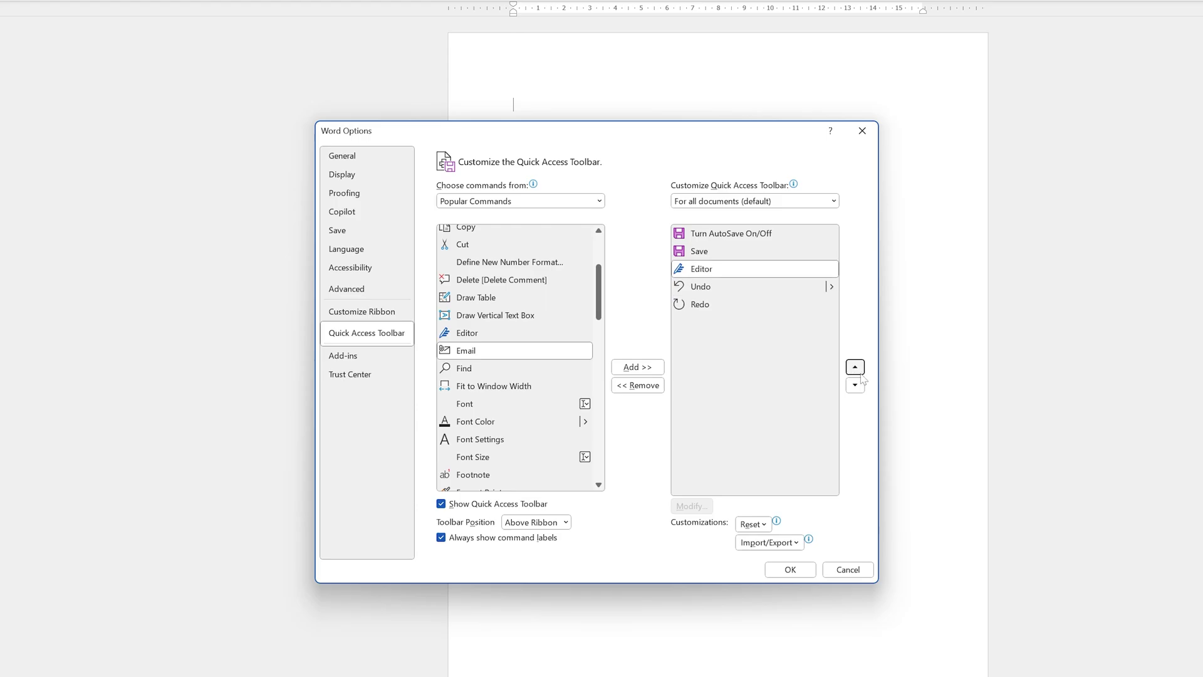
{"action": "left_click", "coordinate": [854, 368]}
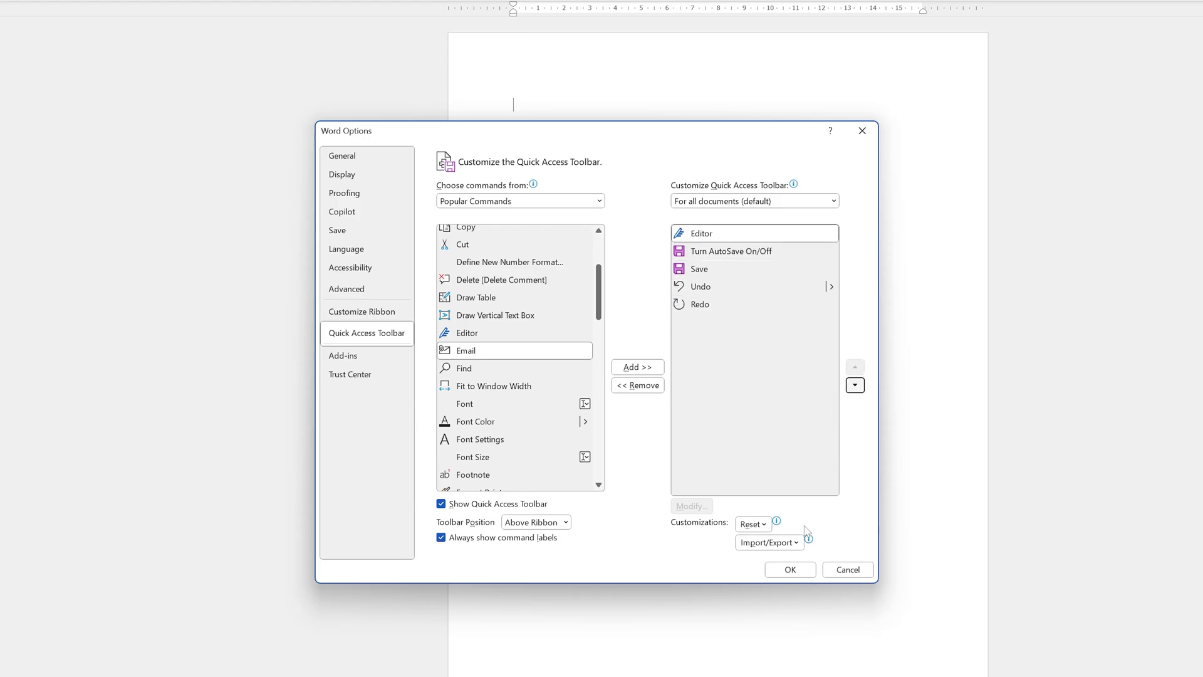
{"action": "left_click", "coordinate": [791, 569]}
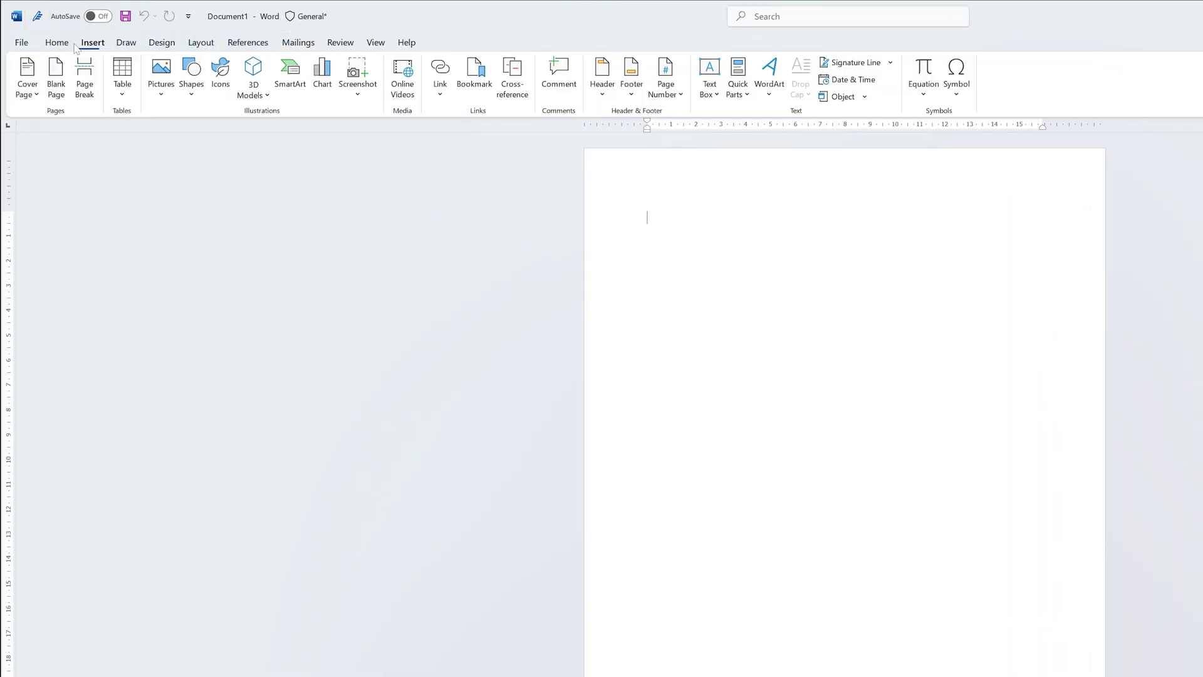
- Return to the Home tab's basic text formatting tools
{"action": "left_click", "coordinate": [58, 43]}
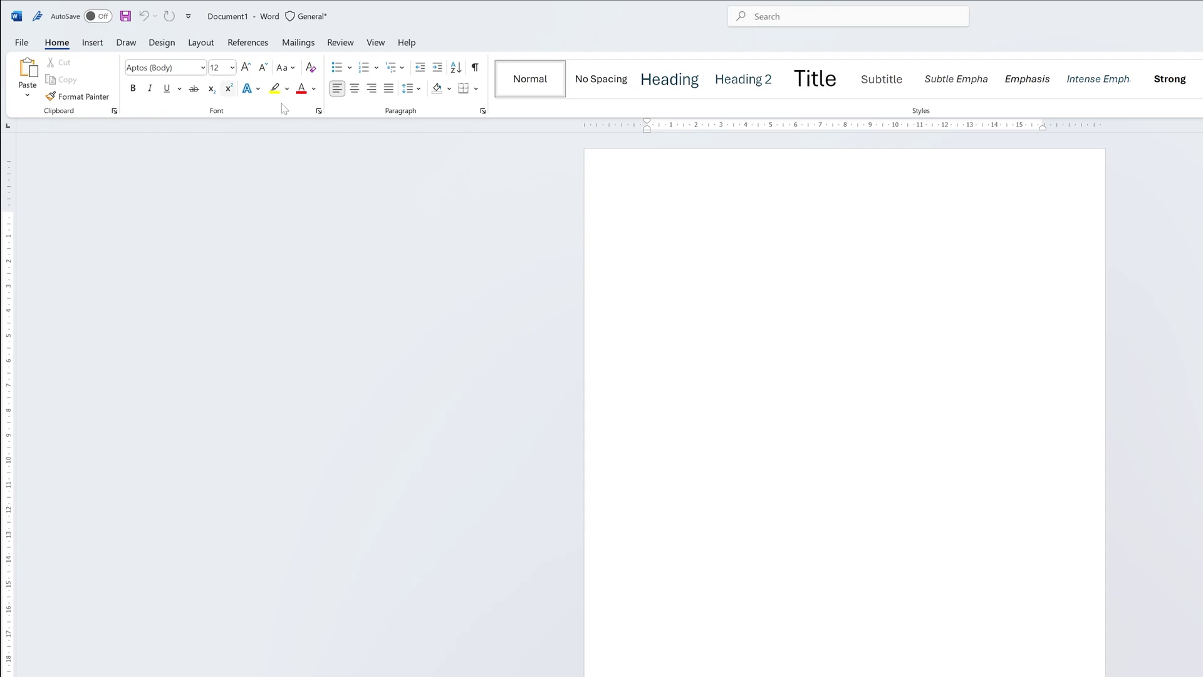
{"action": "scroll", "coordinate": [117, 45], "scroll_direction": "down", "scroll_amount": 2}
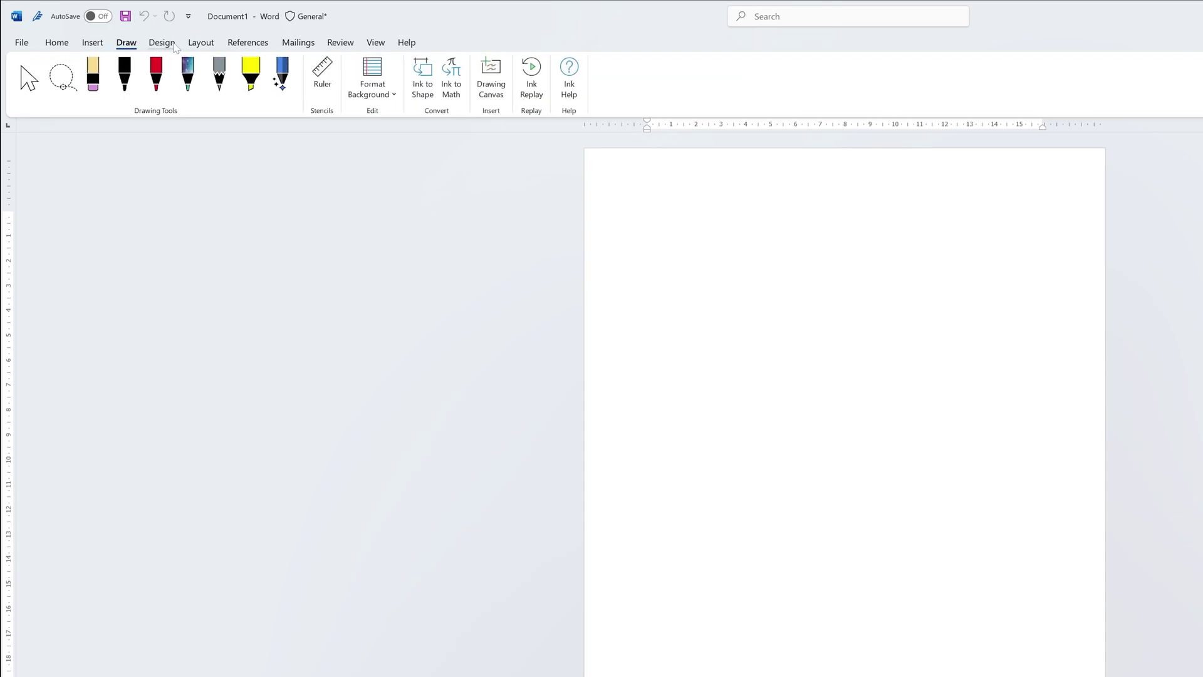
{"action": "scroll", "coordinate": [133, 45], "scroll_direction": "down", "scroll_amount": 1}
{"action": "scroll", "coordinate": [146, 47], "scroll_direction": "down", "scroll_amount": 2}
{"action": "scroll", "coordinate": [155, 49], "scroll_direction": "up", "scroll_amount": 1}
{"action": "scroll", "coordinate": [113, 43], "scroll_direction": "up", "scroll_amount": 2}
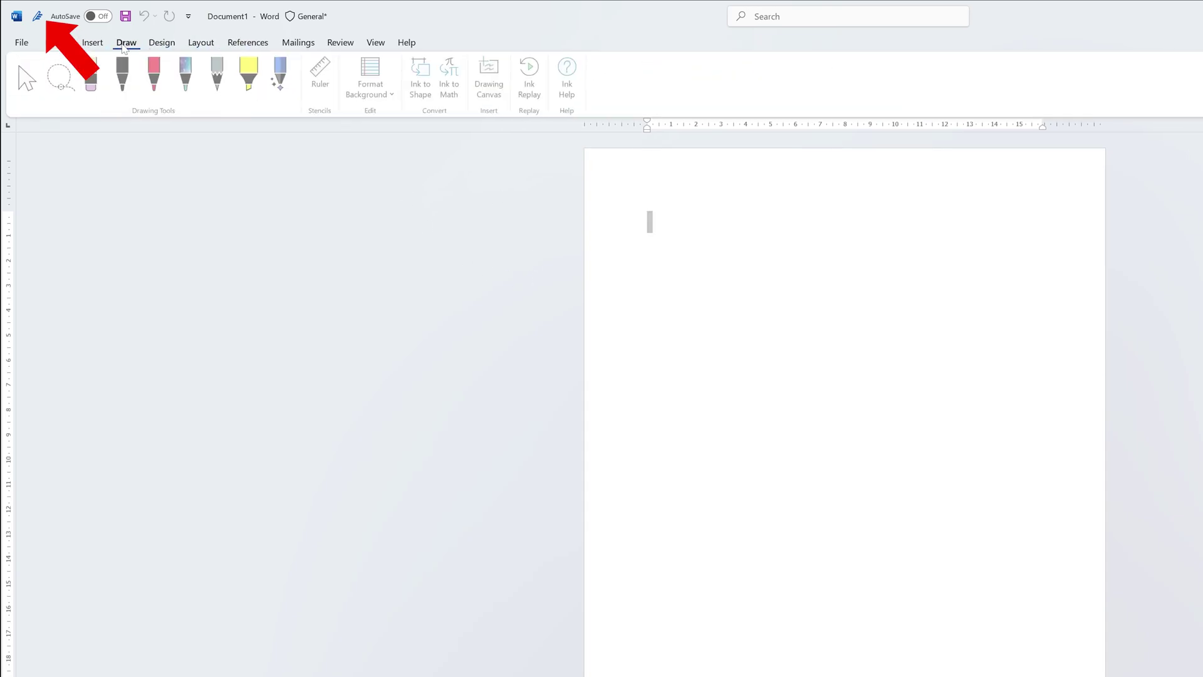
{"action": "scroll", "coordinate": [57, 37], "scroll_direction": "up", "scroll_amount": 1}
{"action": "scroll", "coordinate": [43, 28], "scroll_direction": "up", "scroll_amount": 1}
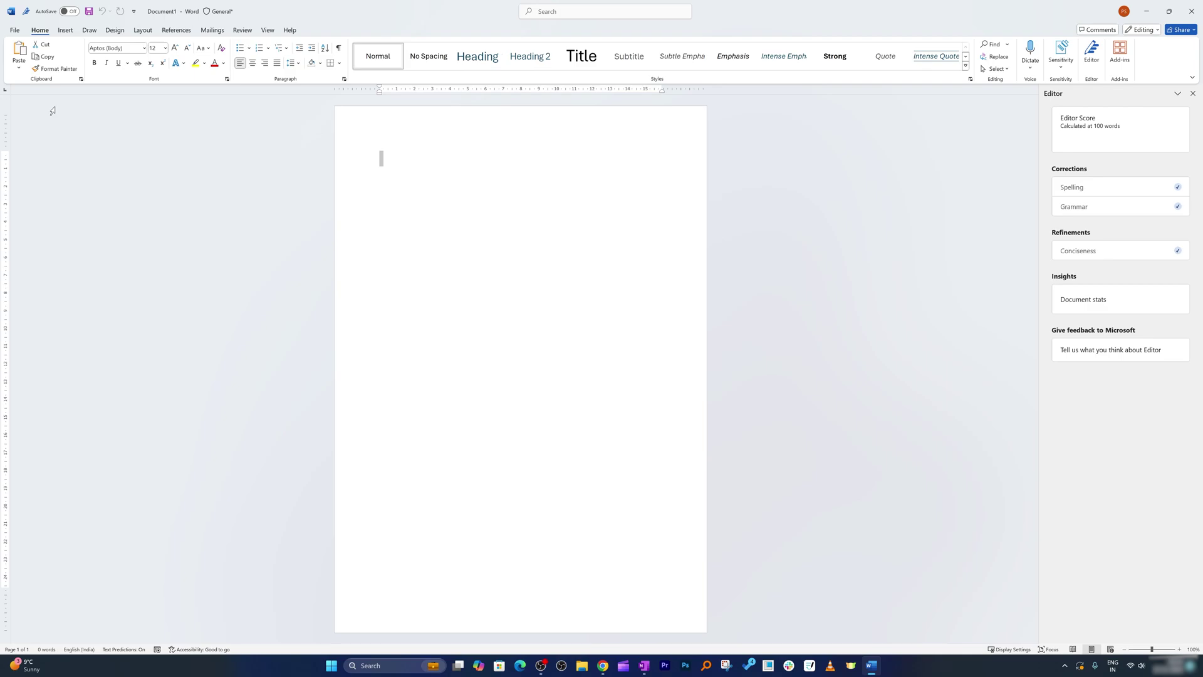
- Use Reset only Quick Access Toolbar in Word Options to remove Editor
{"action": "left_click", "coordinate": [14, 31]}
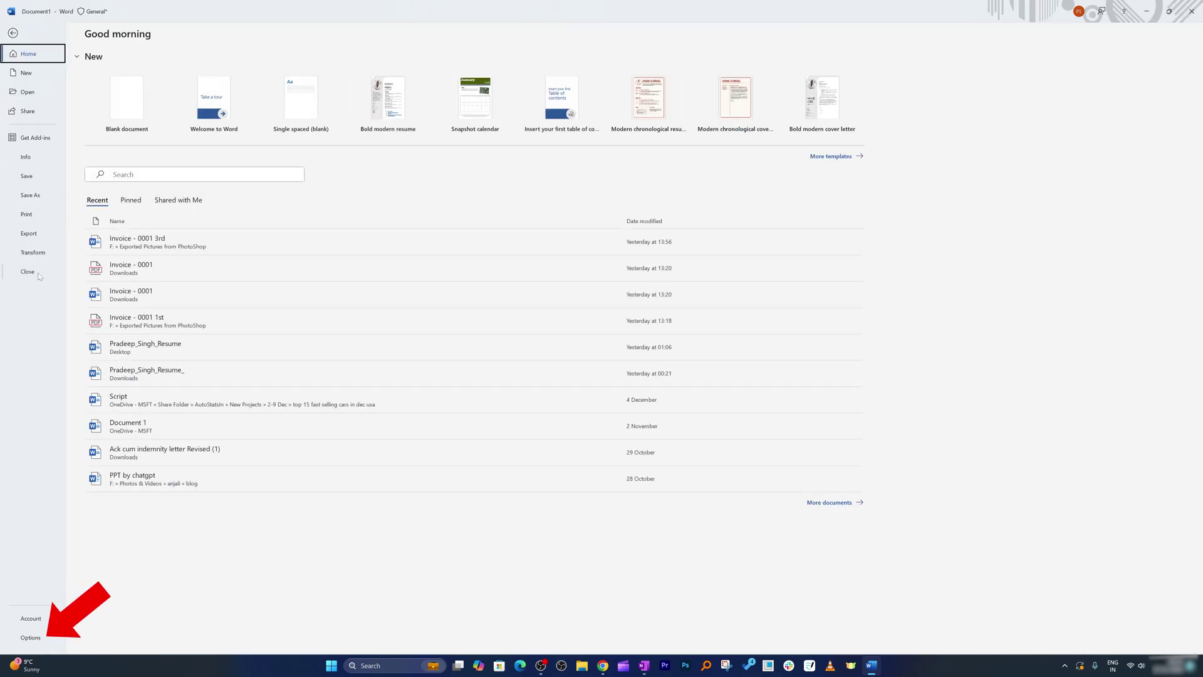
{"action": "left_click", "coordinate": [30, 637]}
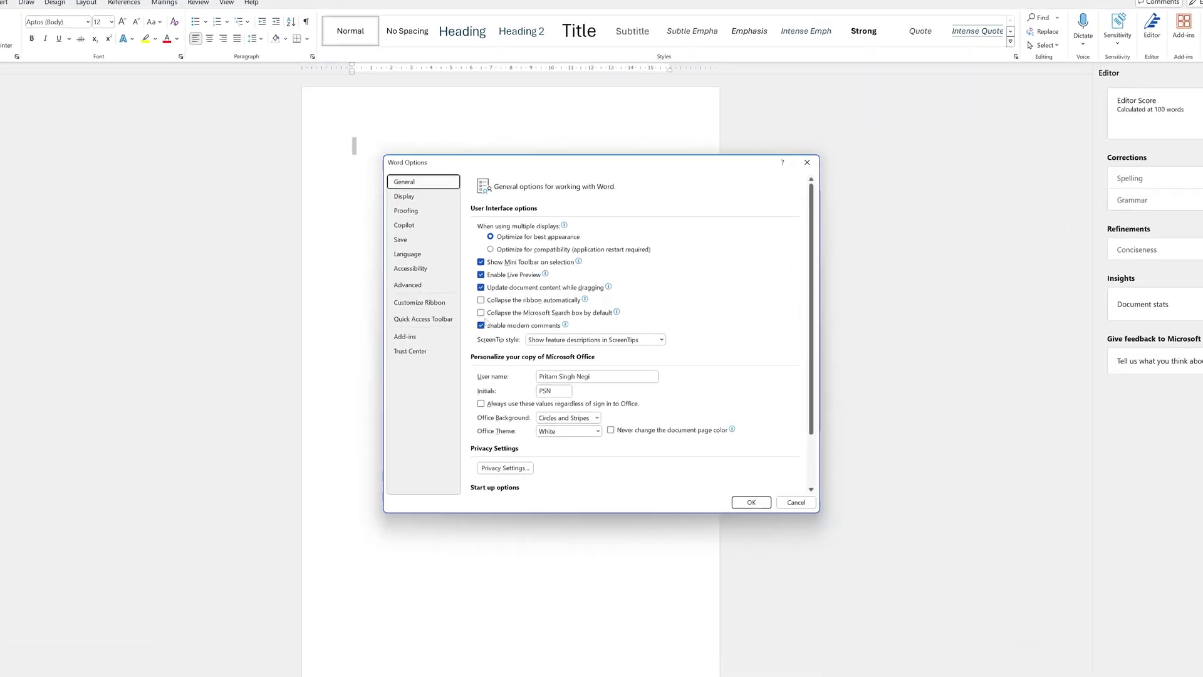
{"action": "left_click", "coordinate": [398, 338]}
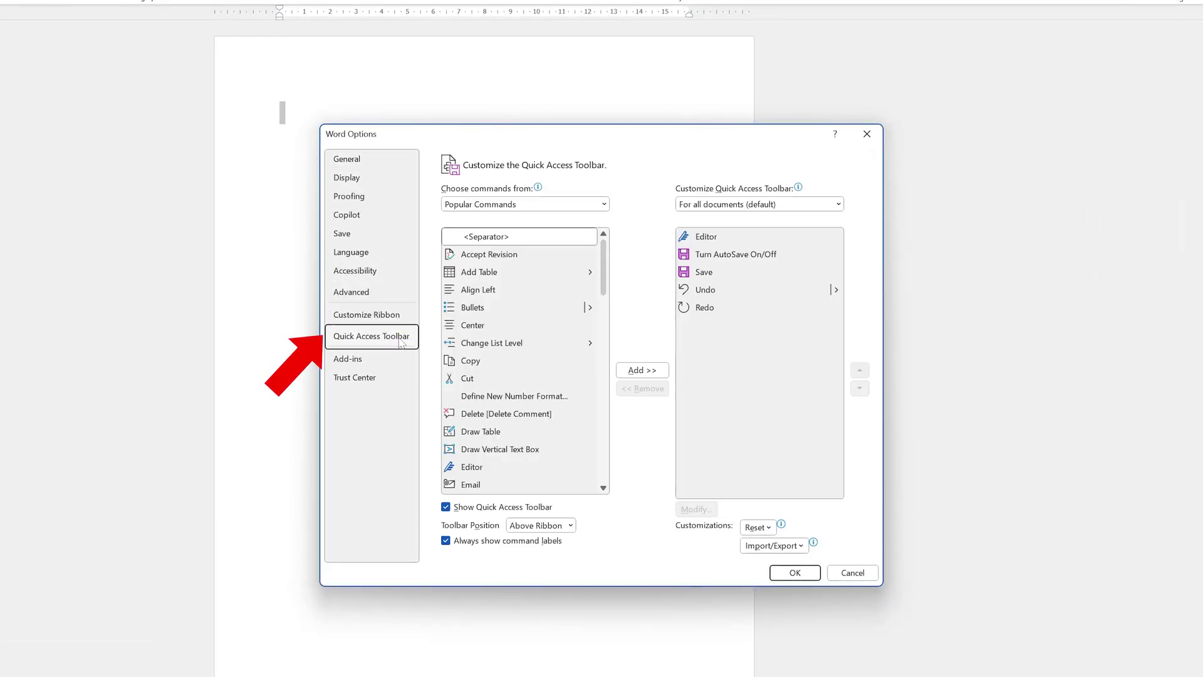
{"action": "left_click", "coordinate": [758, 526]}
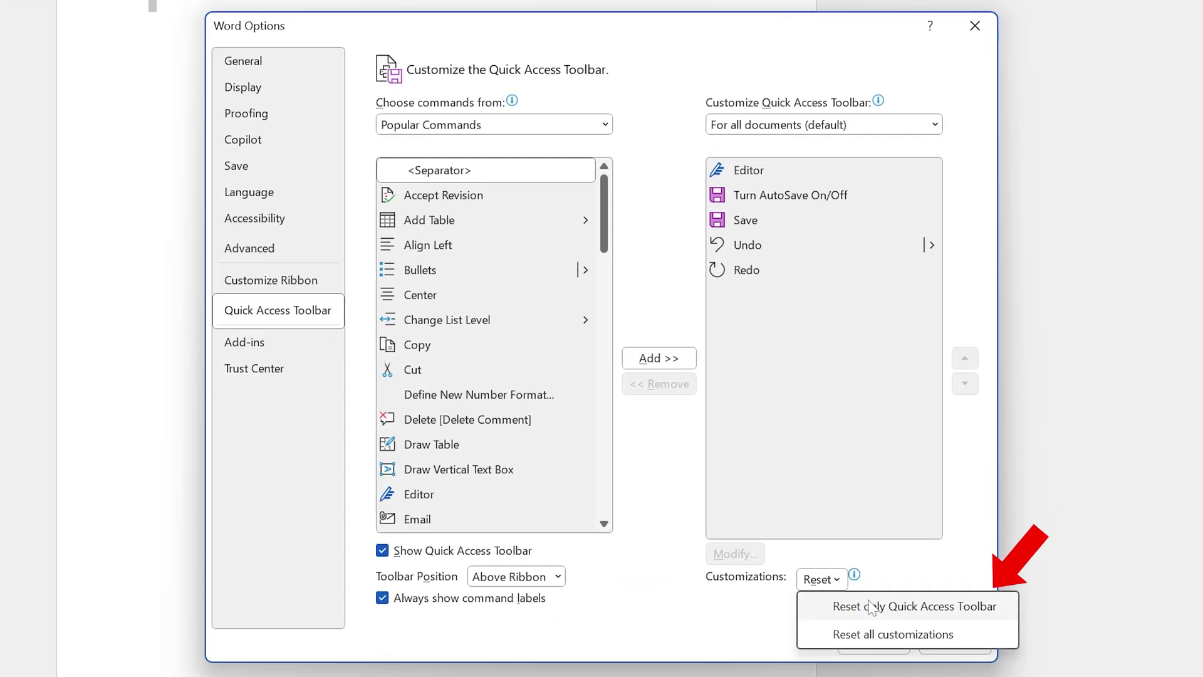
{"action": "left_click", "coordinate": [862, 609]}
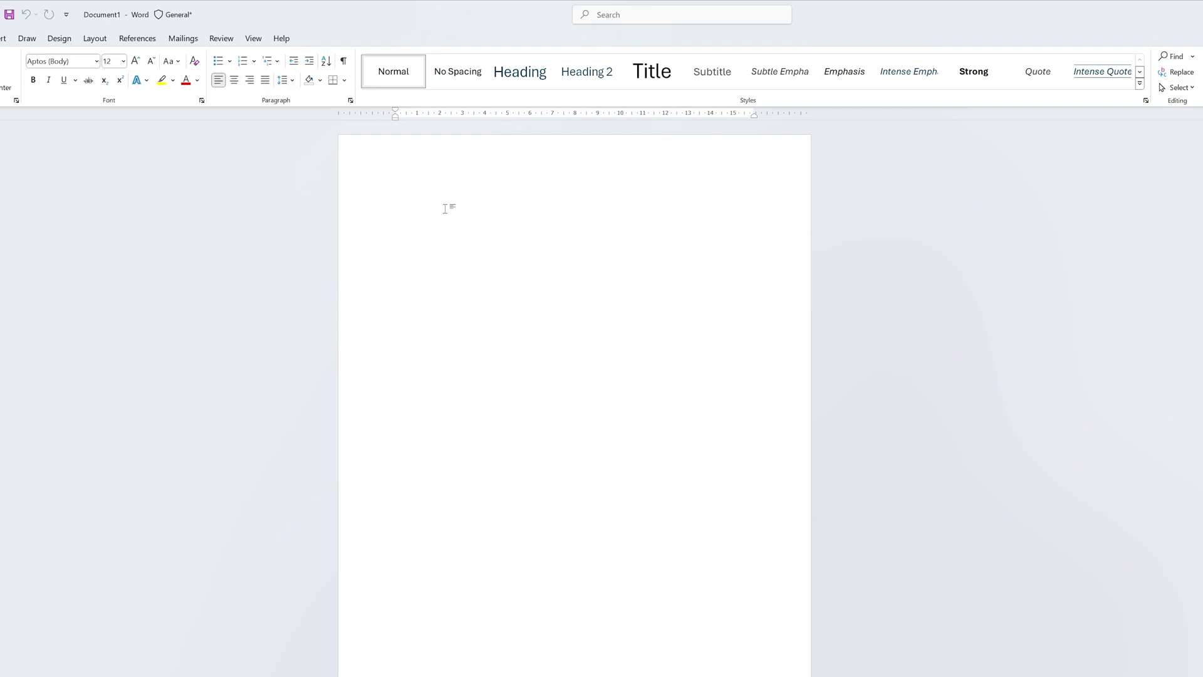
{"action": "type", "text": "Eart"}
- Start voice typing with Win+H to dictate 'Earth is one of the planet of sun.'
{"action": "key", "text": "super+h"}
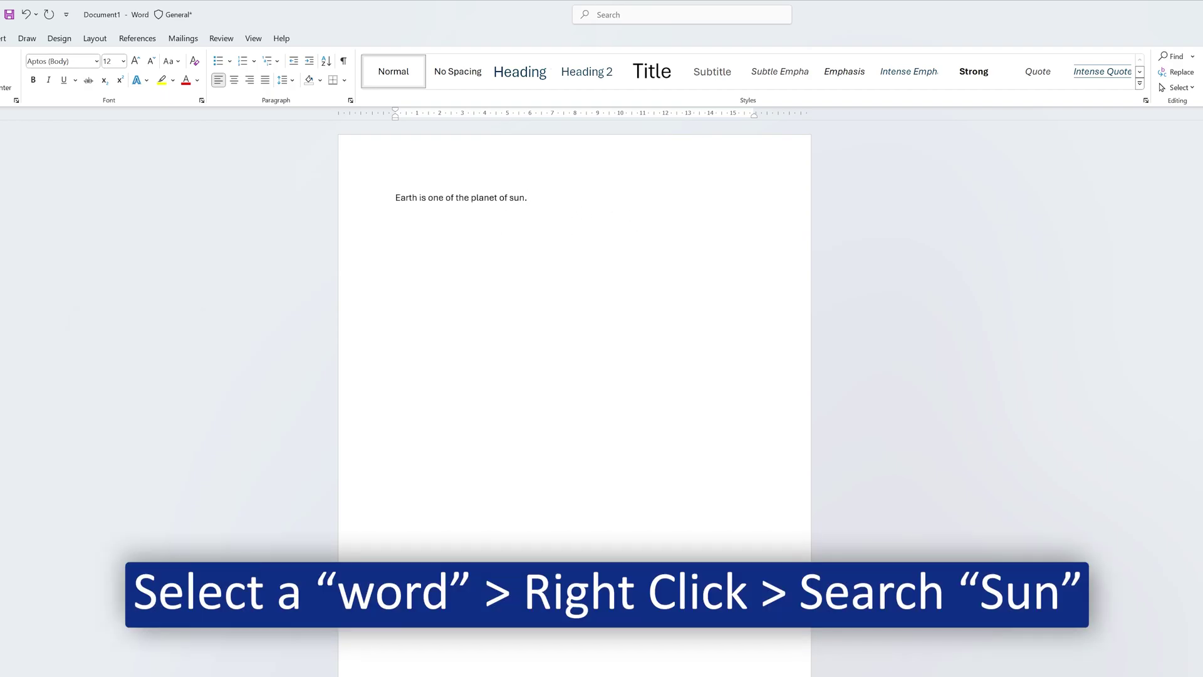
- Search the word 'sun' online from its right-click menu
{"action": "right_click", "coordinate": [515, 201]}
{"action": "right_click", "coordinate": [521, 208]}
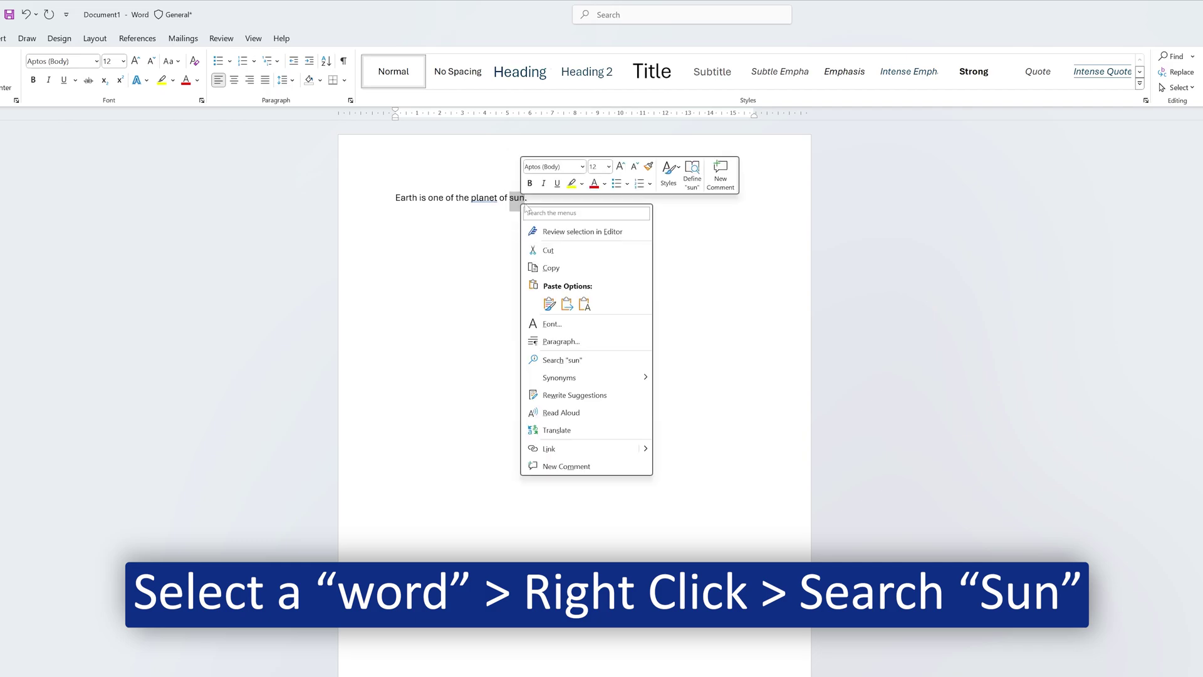
{"action": "left_click", "coordinate": [589, 362]}
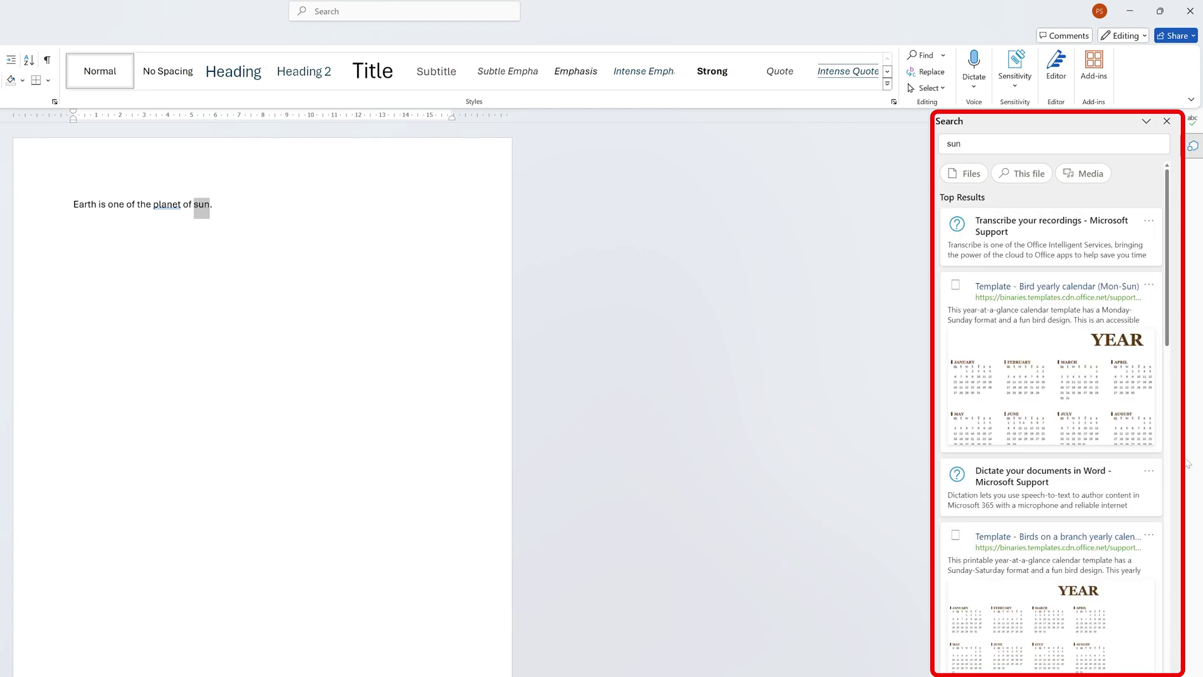
{"action": "scroll", "coordinate": [1060, 380], "scroll_direction": "down", "scroll_amount": 5}
{"action": "scroll", "coordinate": [1060, 379], "scroll_direction": "down", "scroll_amount": 5}
{"action": "scroll", "coordinate": [1060, 378], "scroll_direction": "down", "scroll_amount": 3}
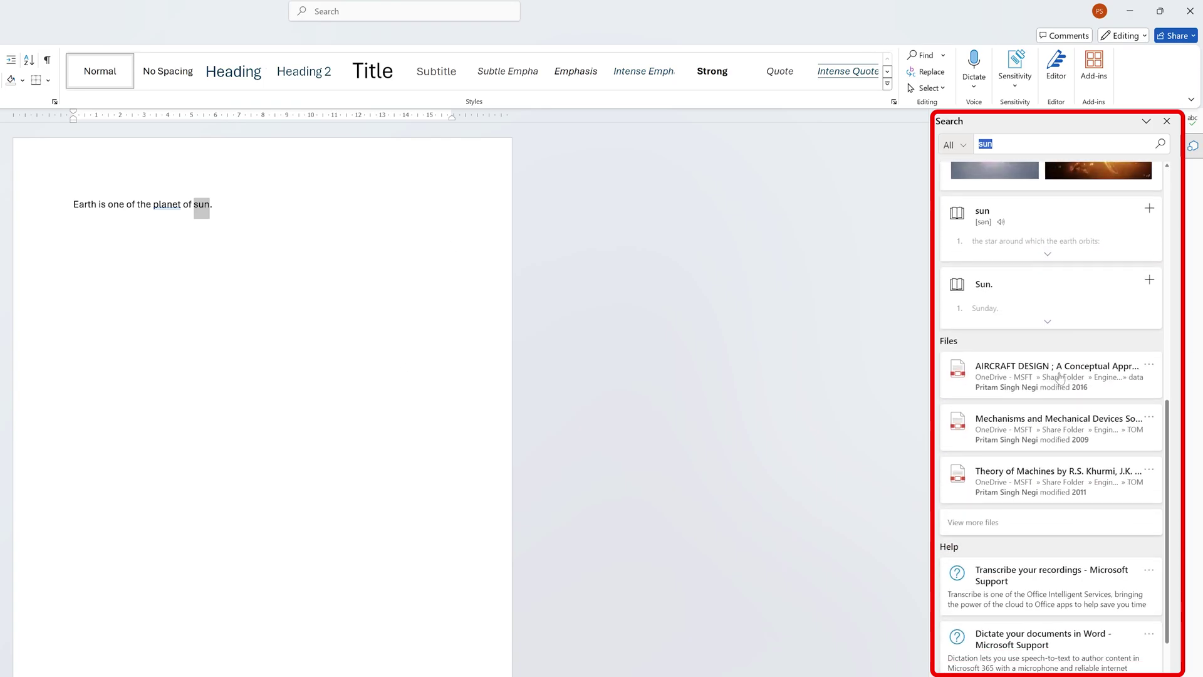
{"action": "scroll", "coordinate": [1061, 379], "scroll_direction": "up", "scroll_amount": 5}
{"action": "scroll", "coordinate": [1060, 379], "scroll_direction": "up", "scroll_amount": 3}
{"action": "scroll", "coordinate": [1060, 379], "scroll_direction": "up", "scroll_amount": 3}
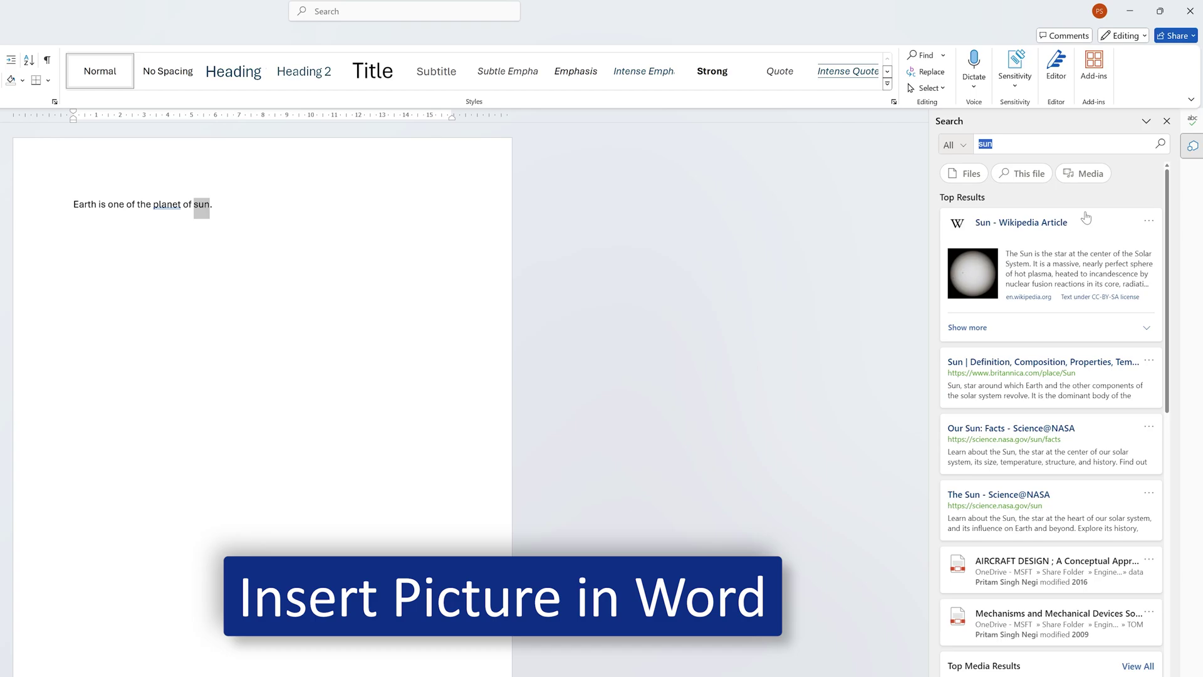
- Insert the orange sunset photo from the Media results for 'sun'
{"action": "left_click", "coordinate": [1089, 175]}
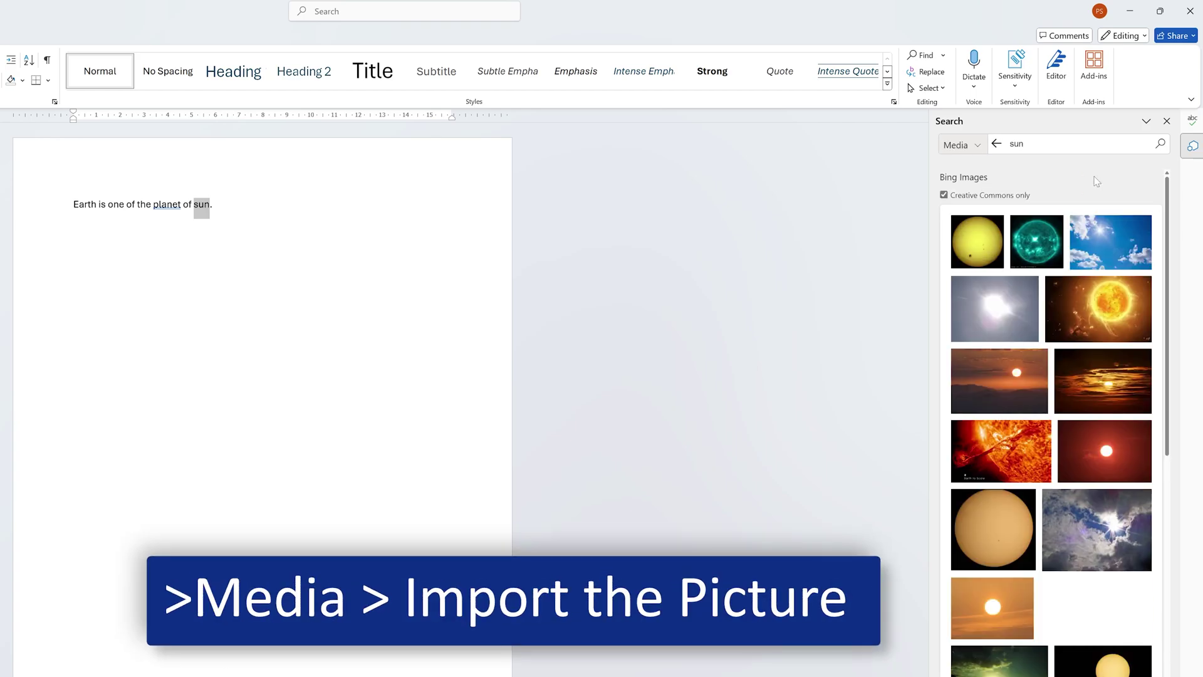
{"action": "left_click", "coordinate": [993, 609]}
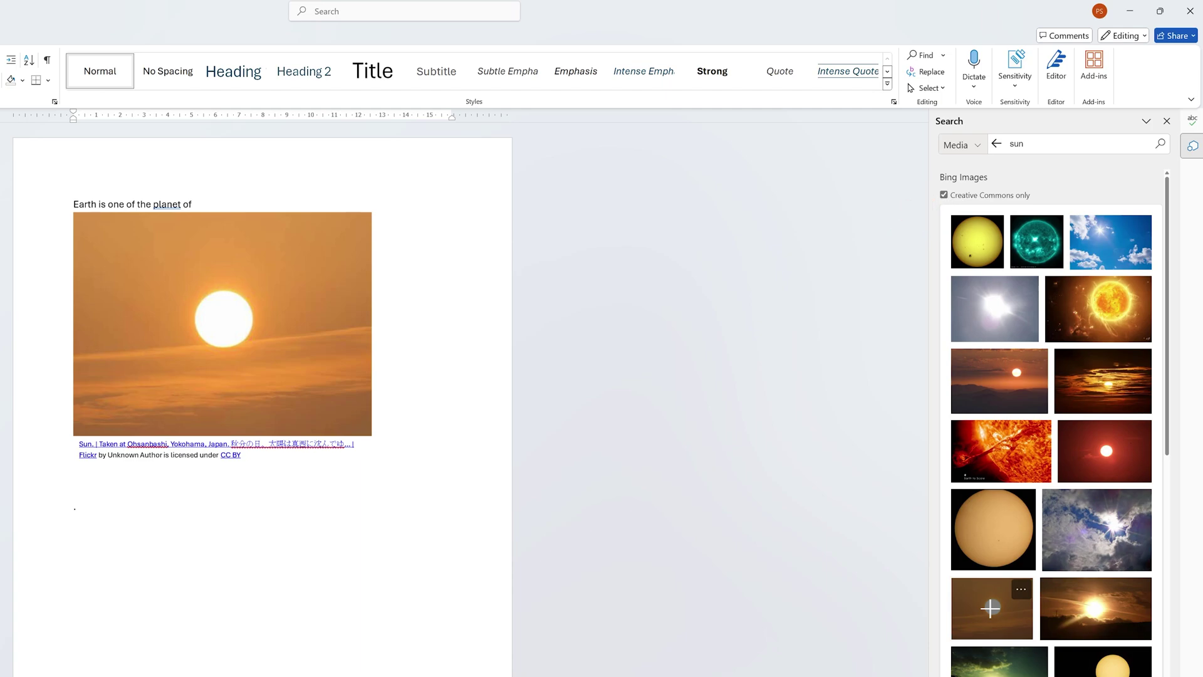
{"action": "left_click", "coordinate": [285, 465]}
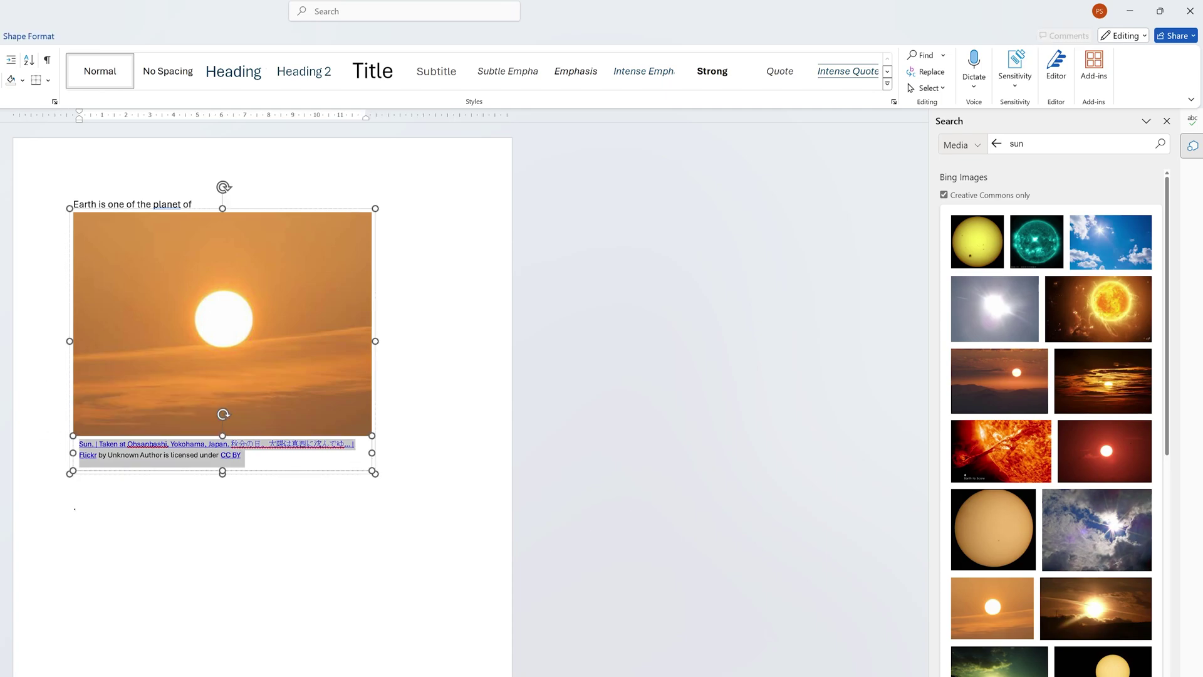
- Resize the inserted picture and its caption, then bring up the Start menu
{"action": "left_click", "coordinate": [453, 487]}
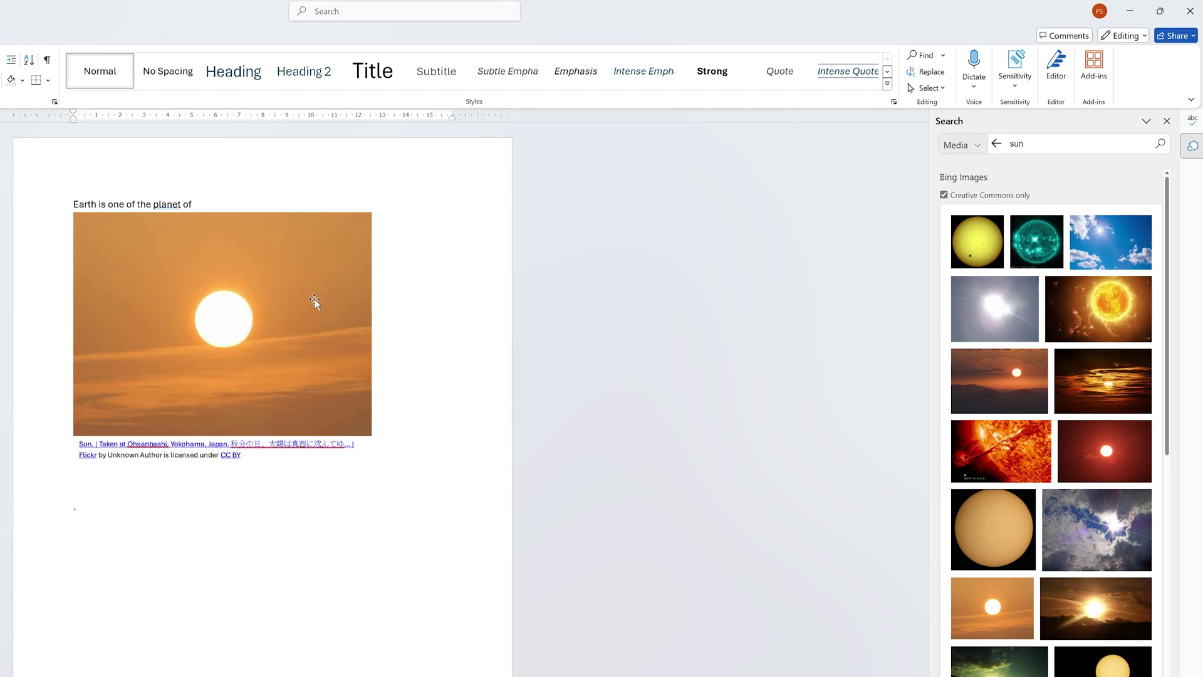
{"action": "left_click", "coordinate": [279, 281]}
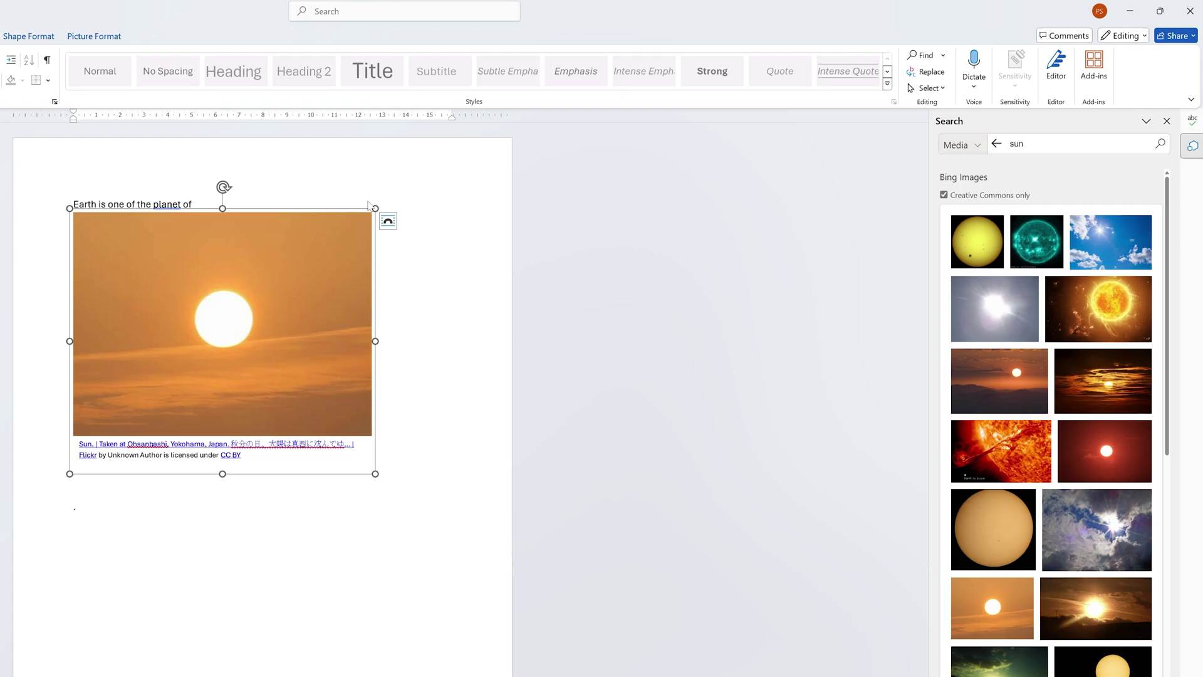
{"action": "left_click_drag", "start_coordinate": [375, 340], "coordinate": [560, 268]}
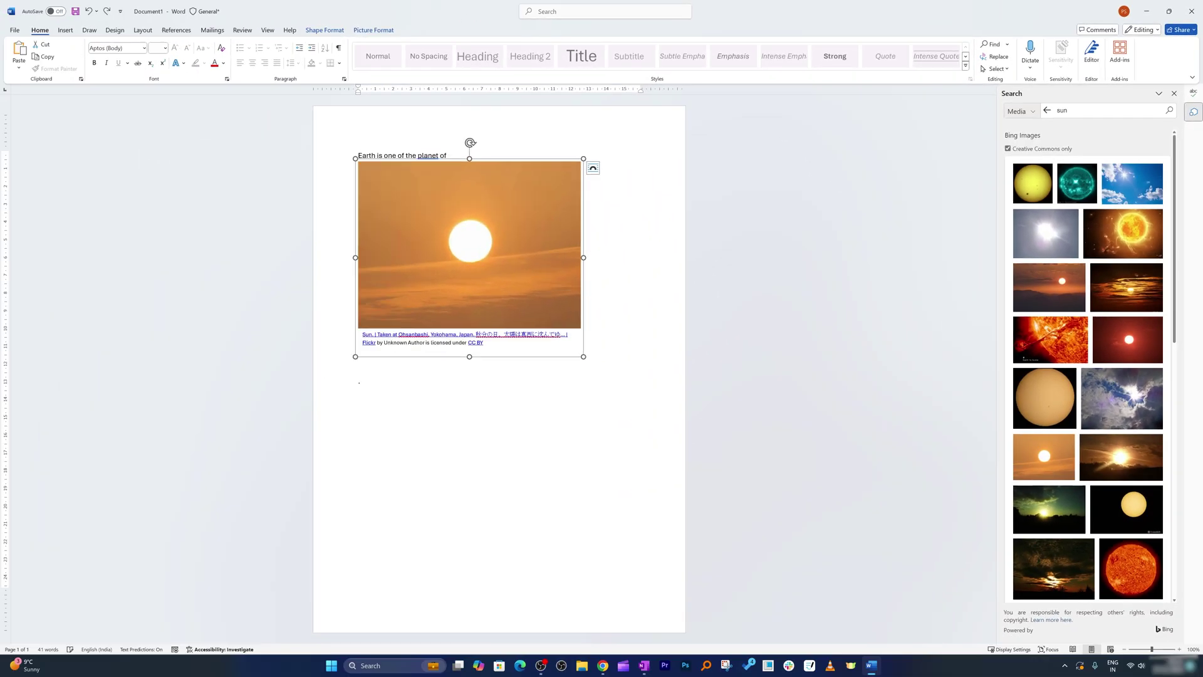
{"action": "left_click", "coordinate": [596, 416]}
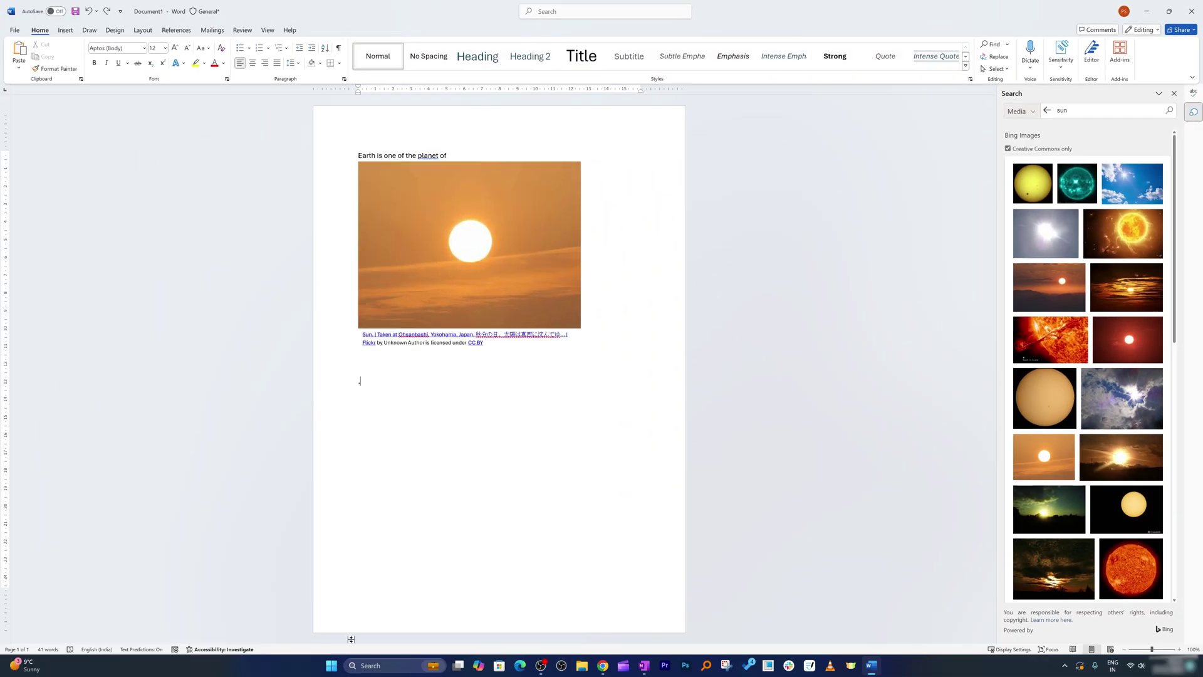
{"action": "left_click", "coordinate": [331, 665]}
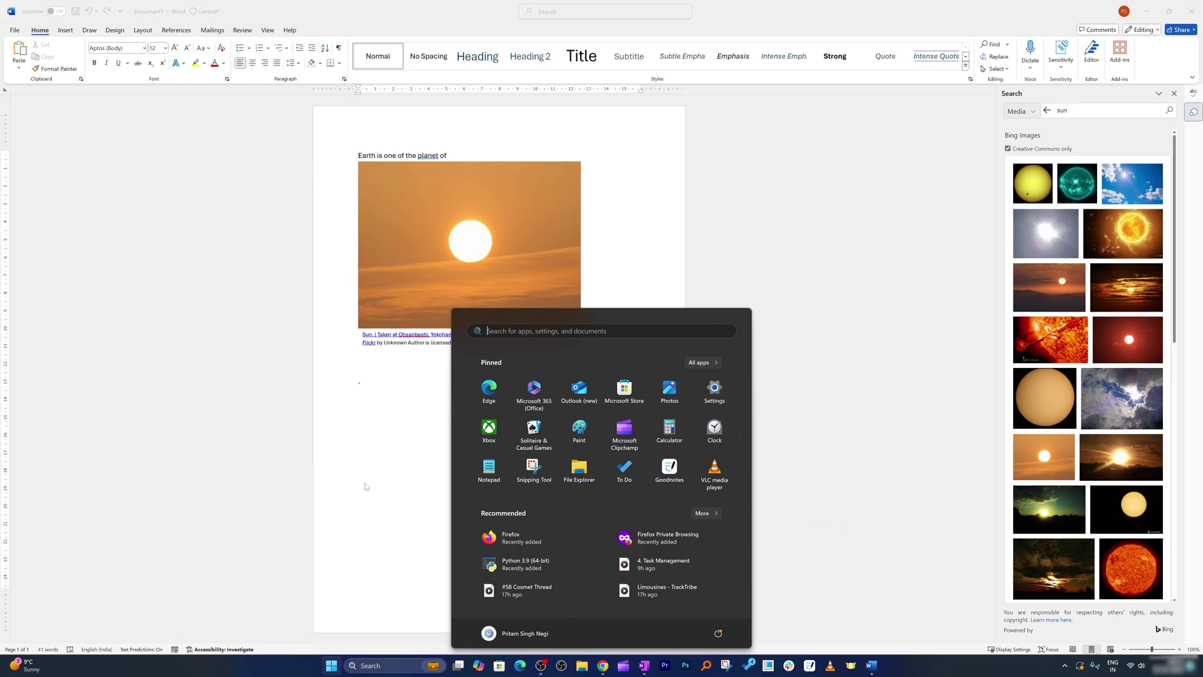
{"action": "type", "text": "pp"}
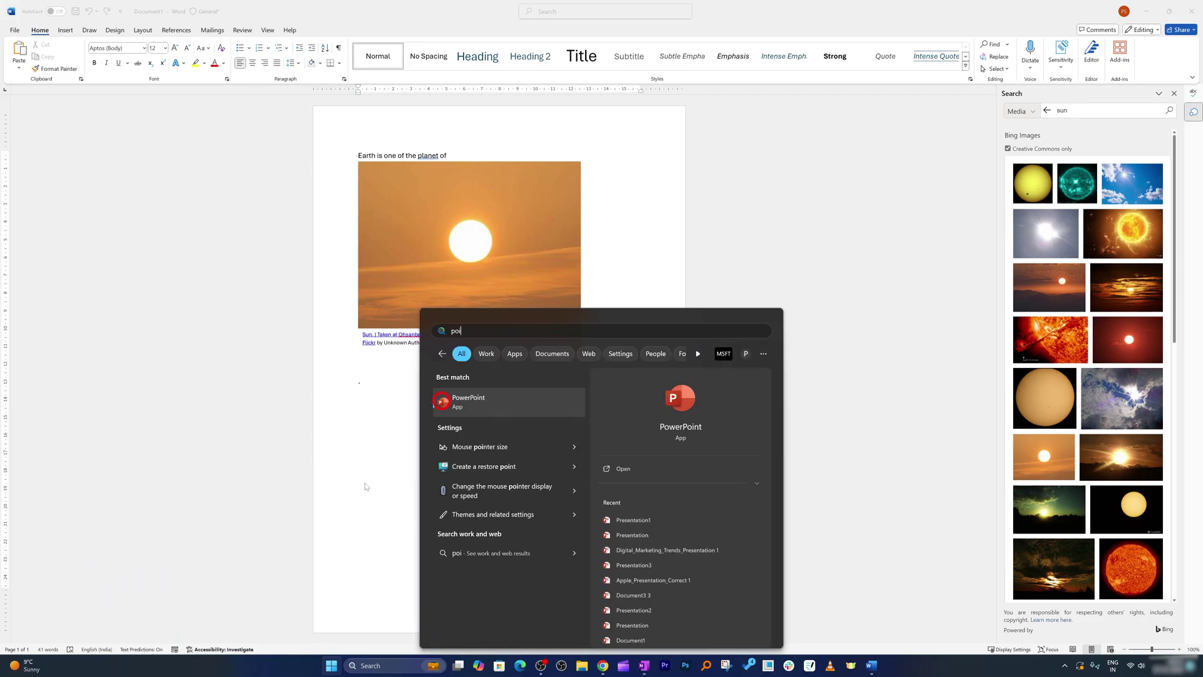
- Start a blank PowerPoint presentation, delete the title placeholder, and draw a text box
{"action": "key", "text": "Return"}
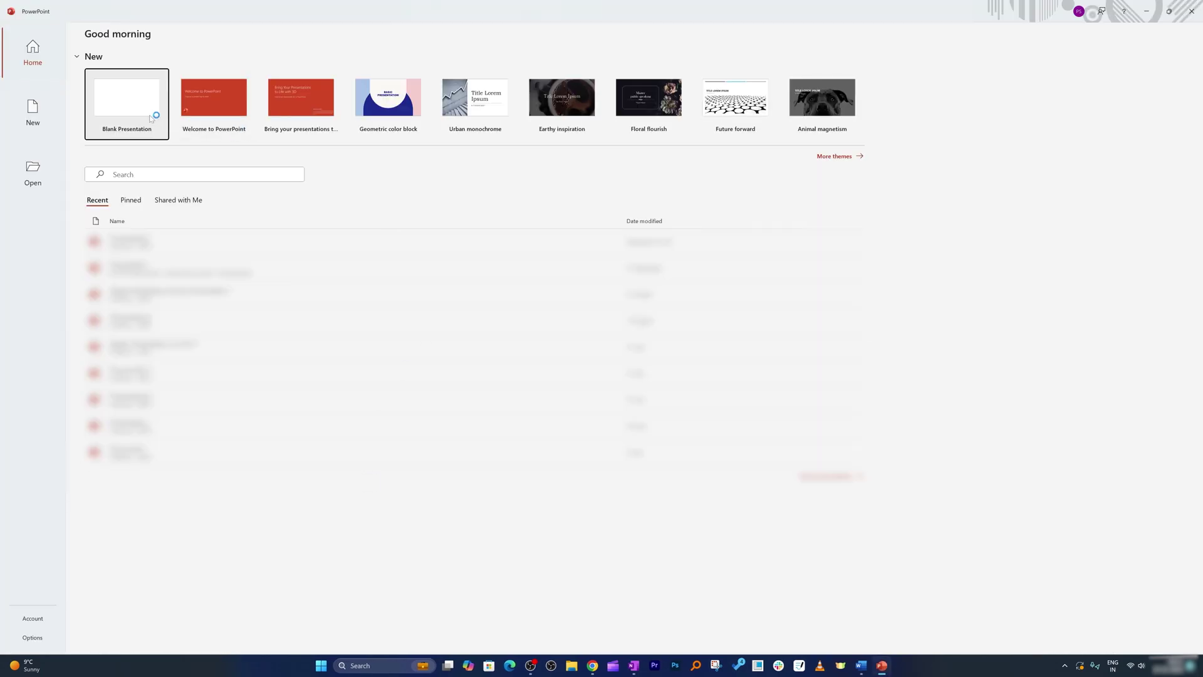
{"action": "left_click", "coordinate": [141, 113]}
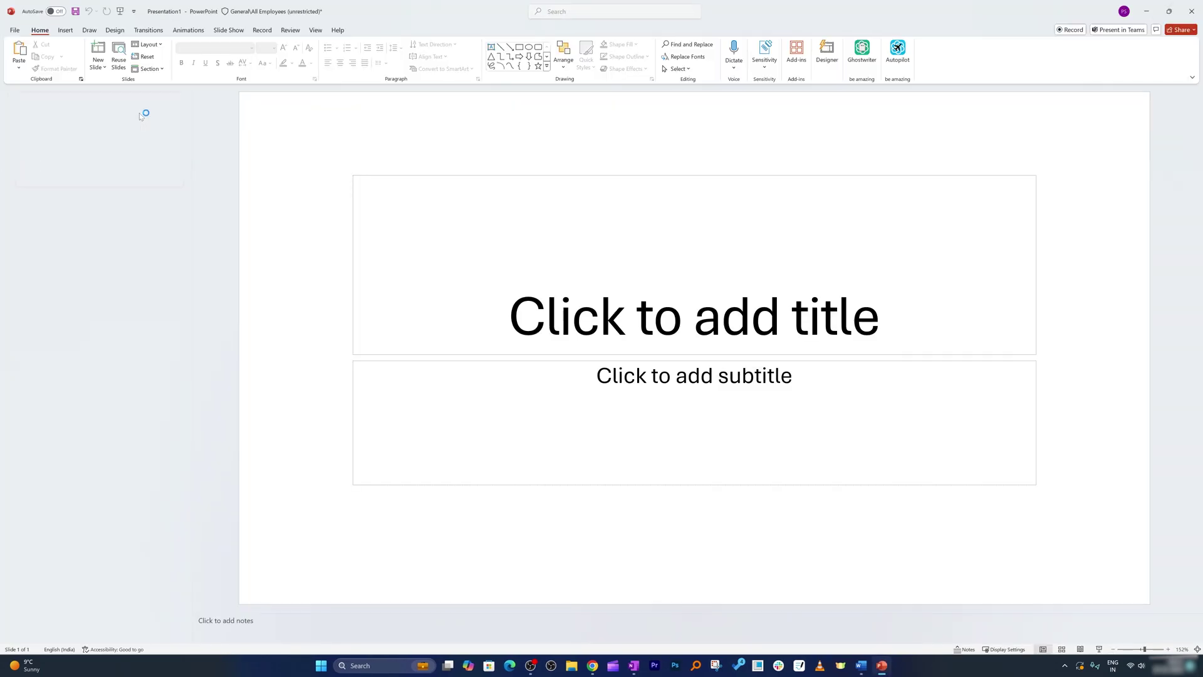
{"action": "left_click", "coordinate": [459, 178]}
{"action": "key", "text": "Delete"}
{"action": "key", "text": "Delete"}
{"action": "left_click", "coordinate": [490, 47]}
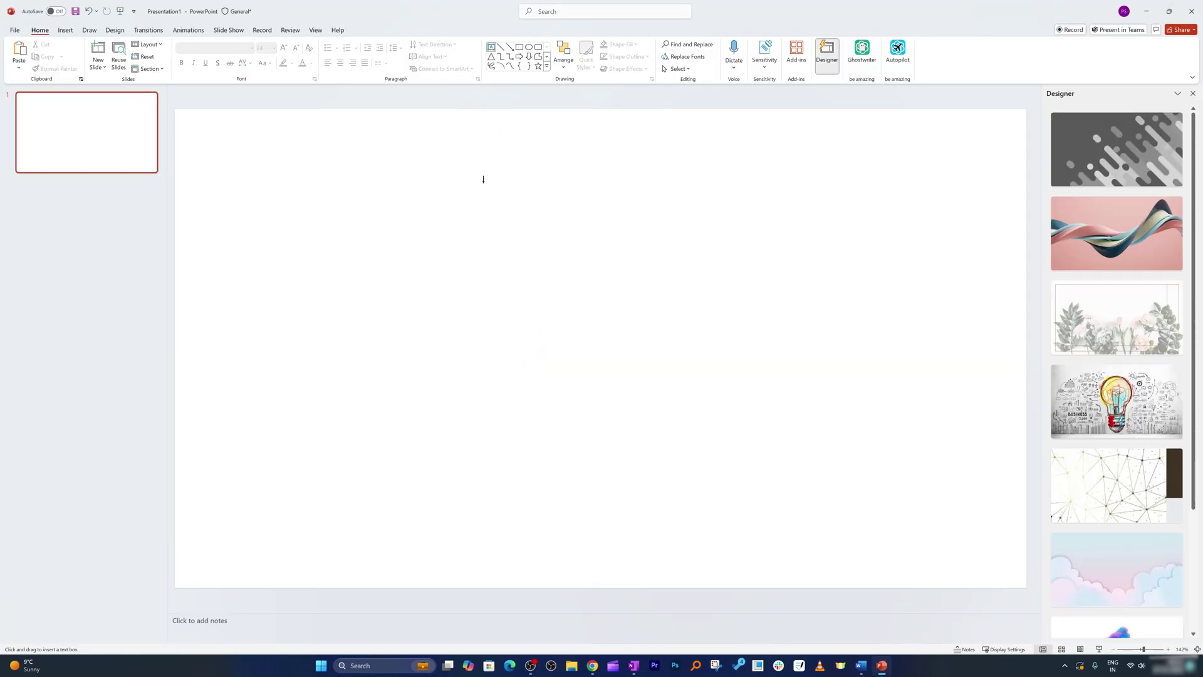
{"action": "left_click_drag", "start_coordinate": [394, 189], "coordinate": [515, 218]}
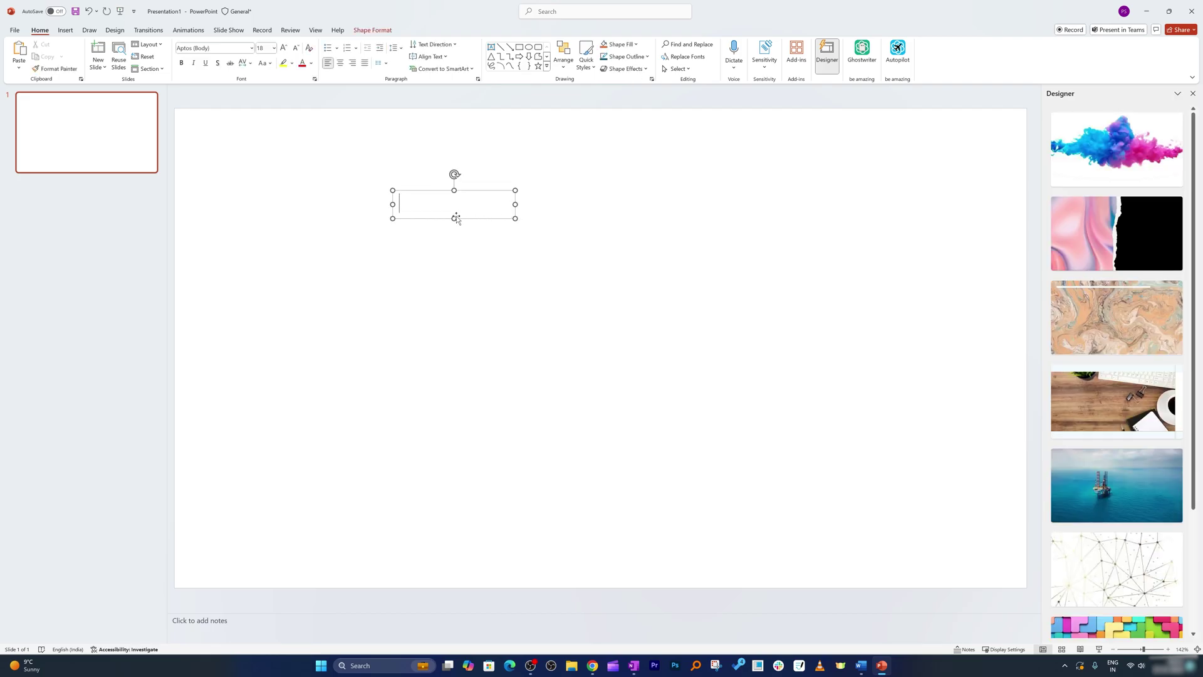
{"action": "type", "text": "sun"}
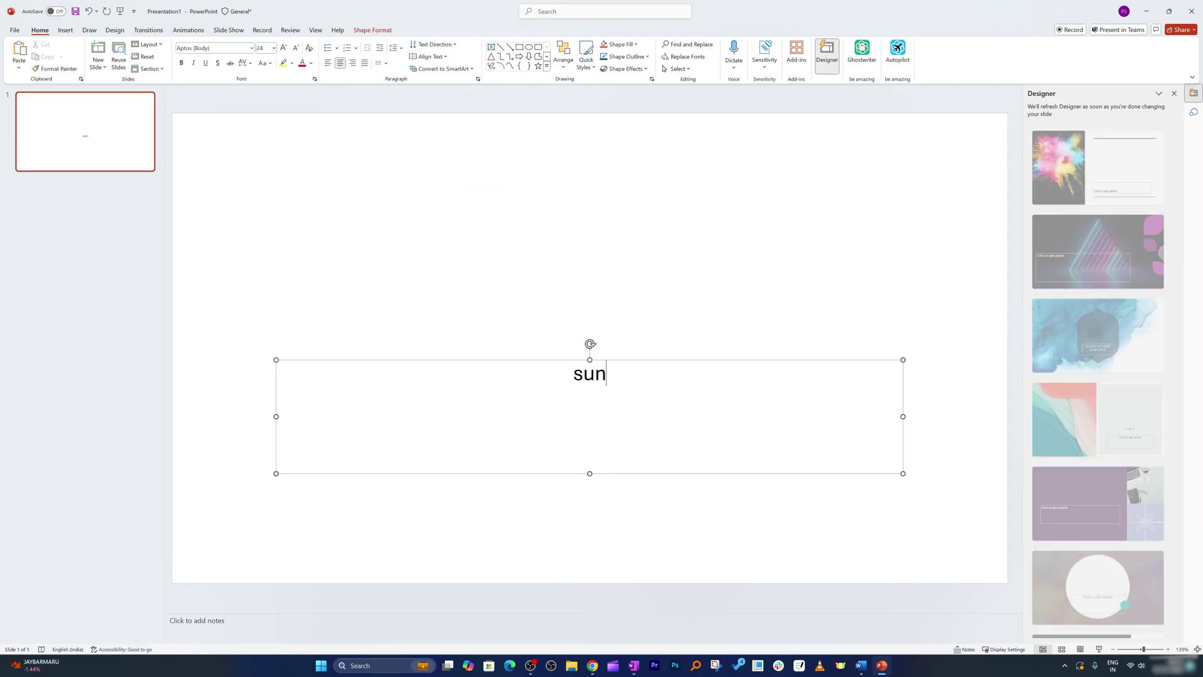
- Search online for the slide's word 'sun' and show Media image results
{"action": "double_click", "coordinate": [604, 376]}
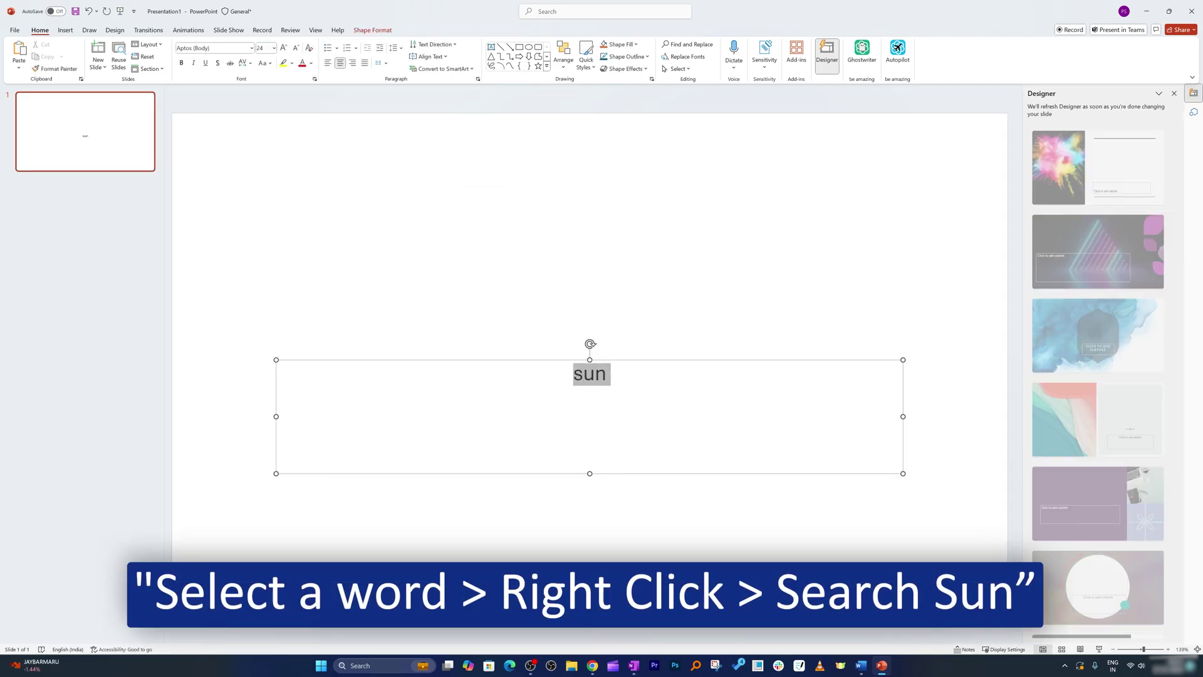
{"action": "right_click", "coordinate": [604, 377]}
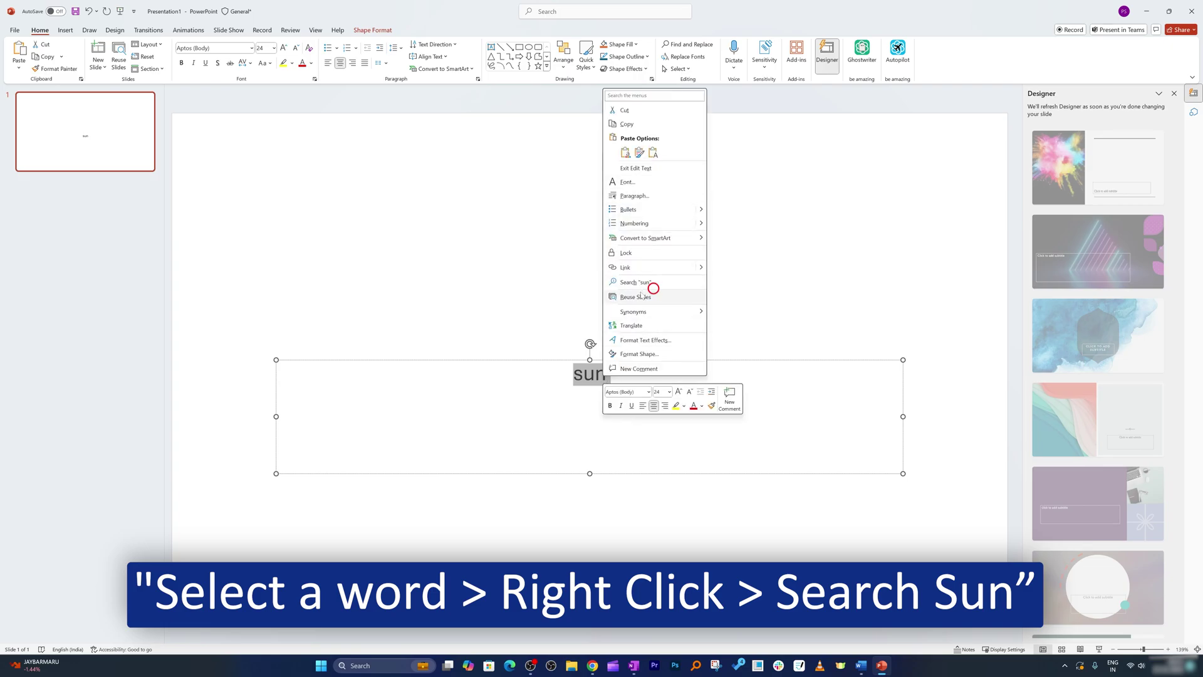
{"action": "left_click", "coordinate": [649, 286]}
{"action": "left_click", "coordinate": [1068, 135]}
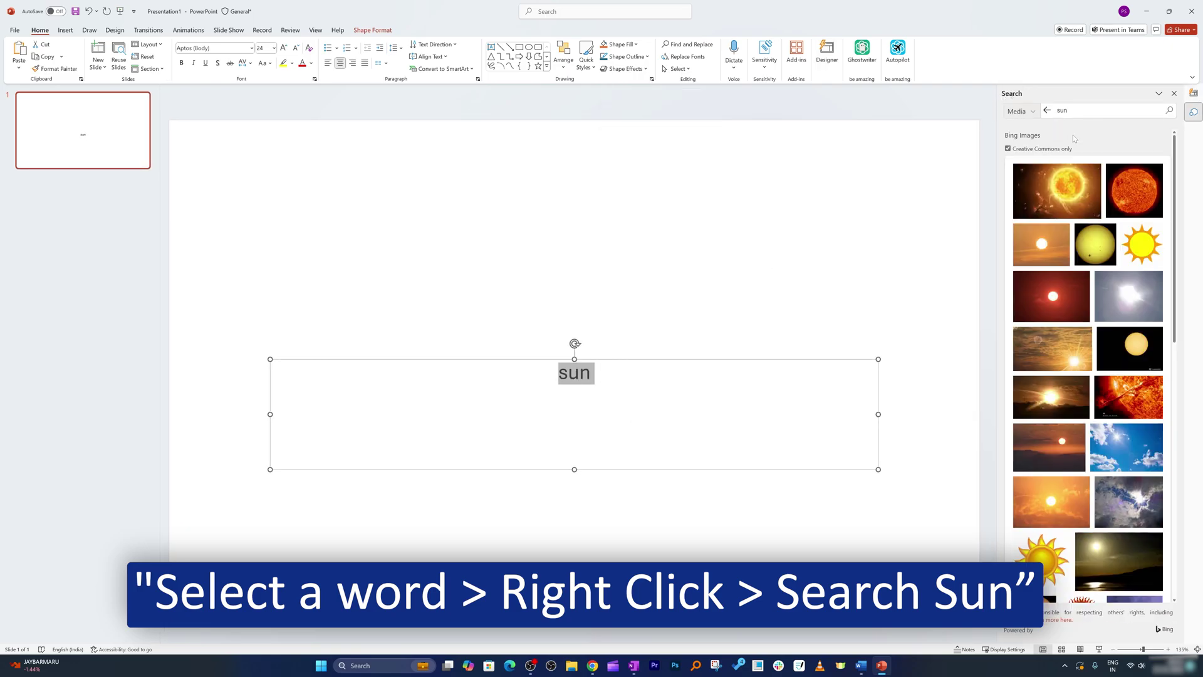
- Copy the dark red sun photo and paste it onto the slide
{"action": "left_click", "coordinate": [1152, 193]}
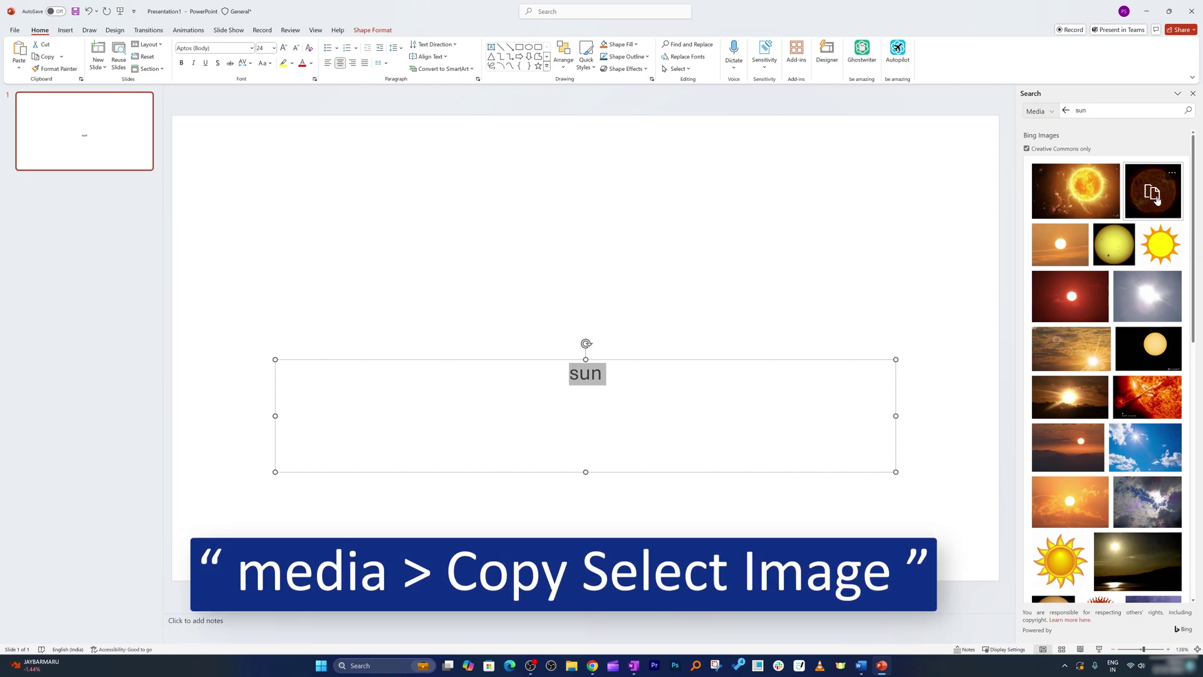
{"action": "left_click", "coordinate": [1173, 170]}
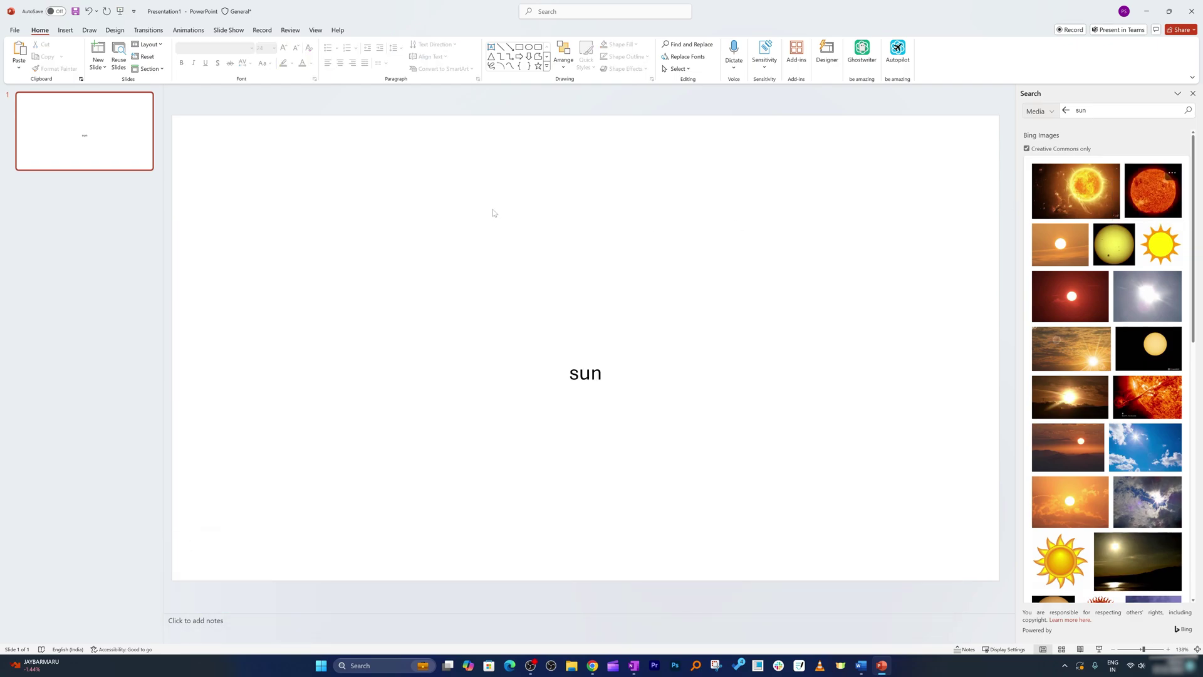
{"action": "key", "text": "ctrl+v"}
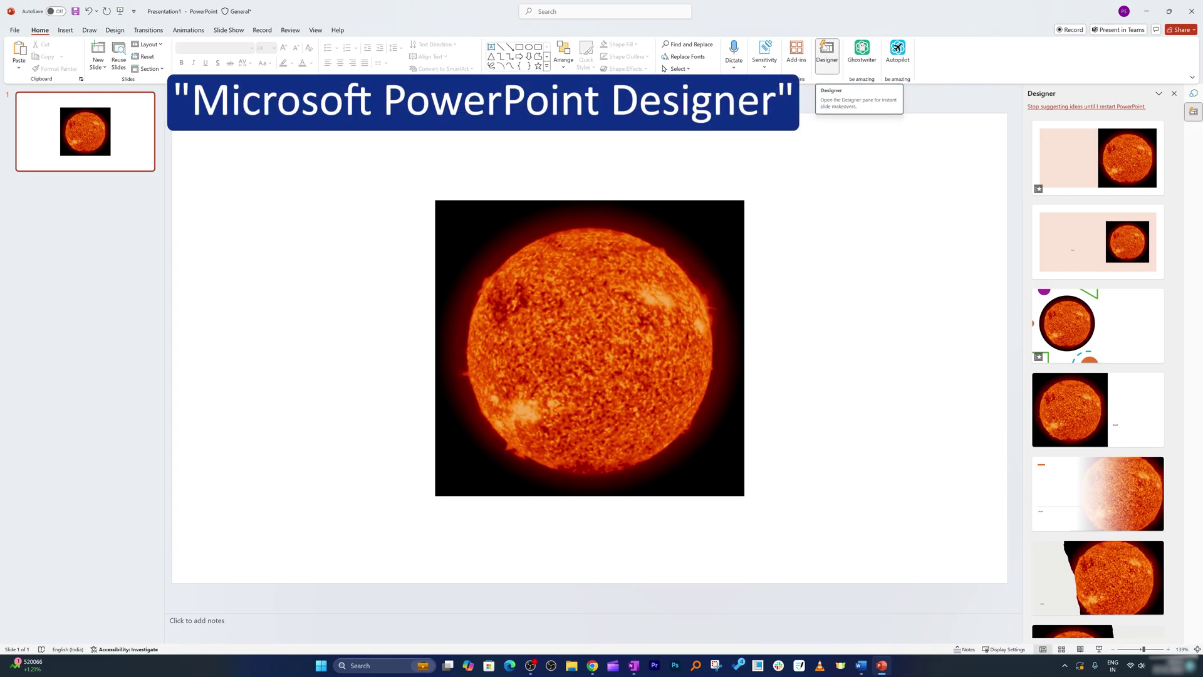
{"action": "scroll", "coordinate": [1144, 413], "scroll_direction": "down", "scroll_amount": 2}
- Try fade, torn-edge, split peach, full-sun and teal gradient designs, settling on curved-edge
{"action": "left_click", "coordinate": [1143, 413]}
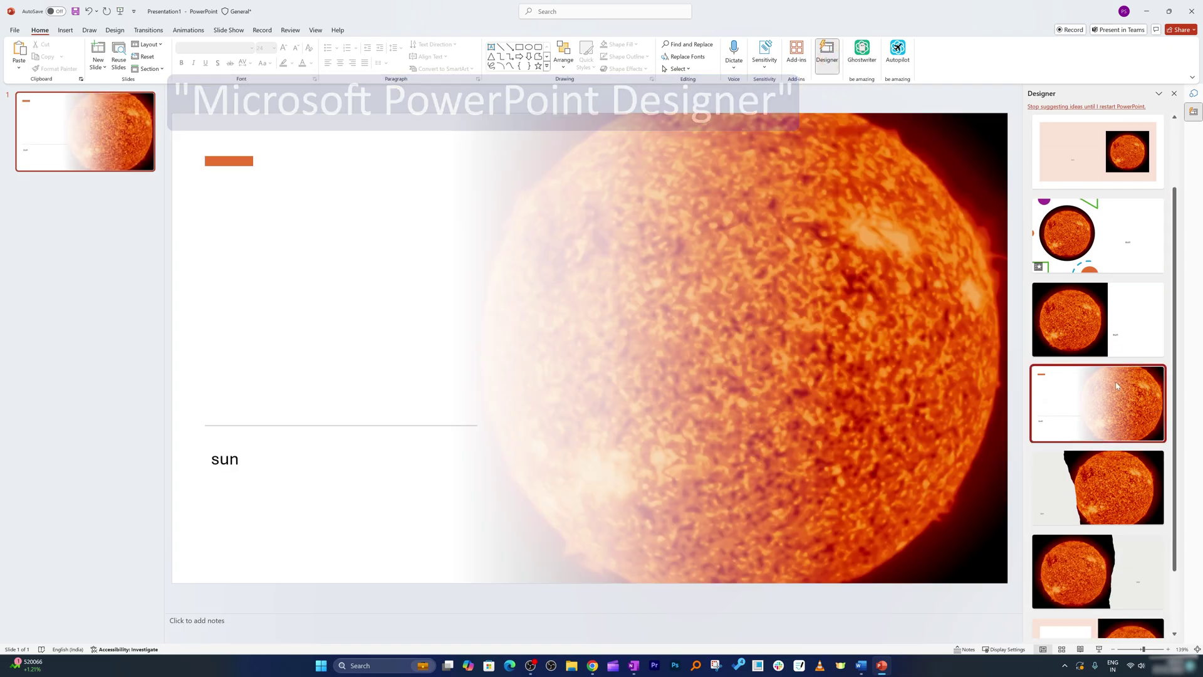
{"action": "scroll", "coordinate": [1144, 413], "scroll_direction": "down", "scroll_amount": 1}
{"action": "left_click", "coordinate": [1119, 489]}
{"action": "left_click", "coordinate": [1116, 405]}
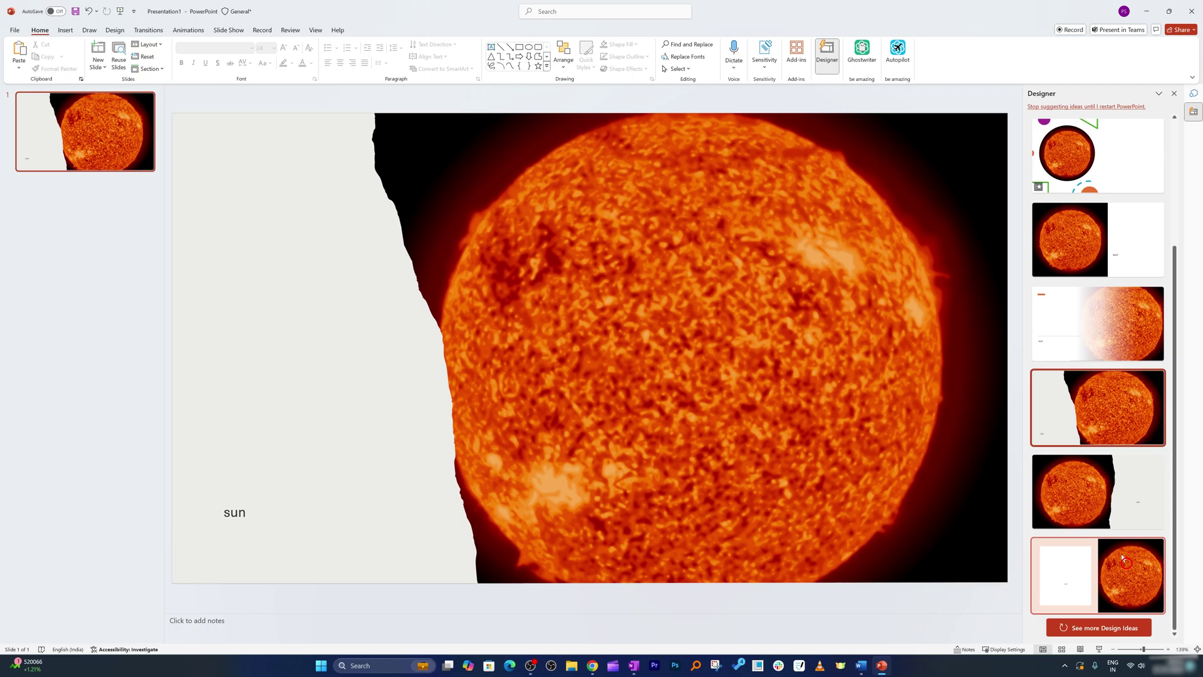
{"action": "left_click", "coordinate": [1127, 563]}
{"action": "left_click", "coordinate": [1108, 628]}
{"action": "scroll", "coordinate": [1145, 543], "scroll_direction": "down", "scroll_amount": 1}
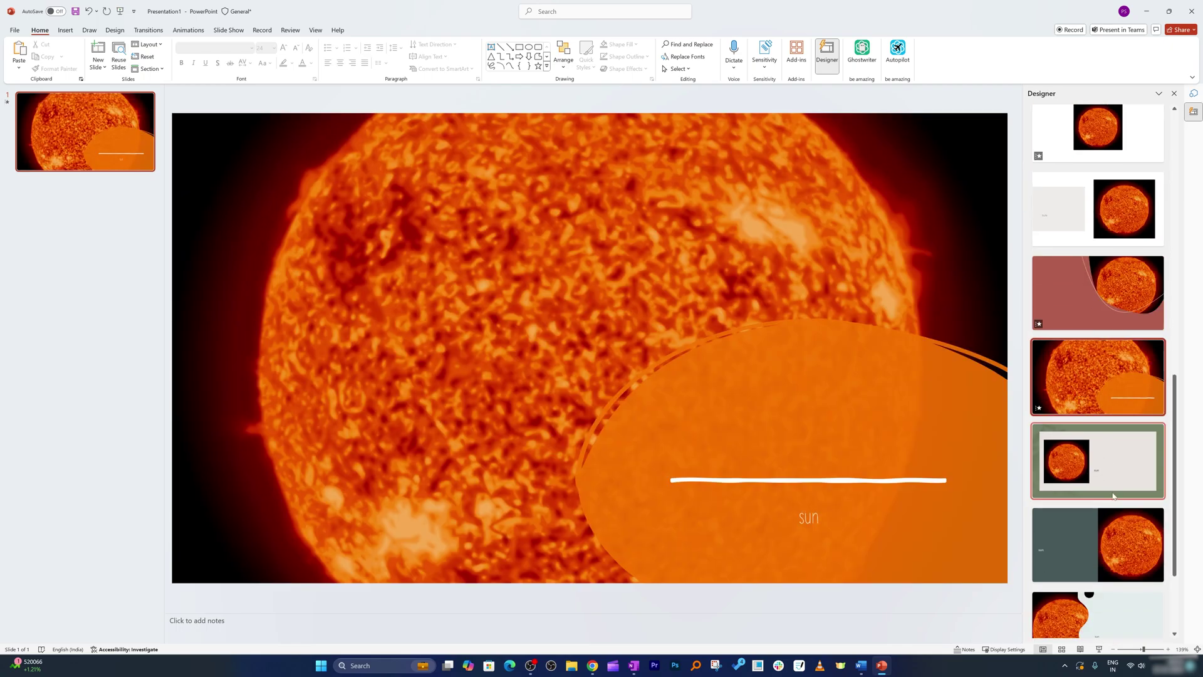
{"action": "scroll", "coordinate": [1145, 543], "scroll_direction": "down", "scroll_amount": 2}
{"action": "left_click", "coordinate": [1128, 498]}
{"action": "left_click", "coordinate": [1132, 584]}
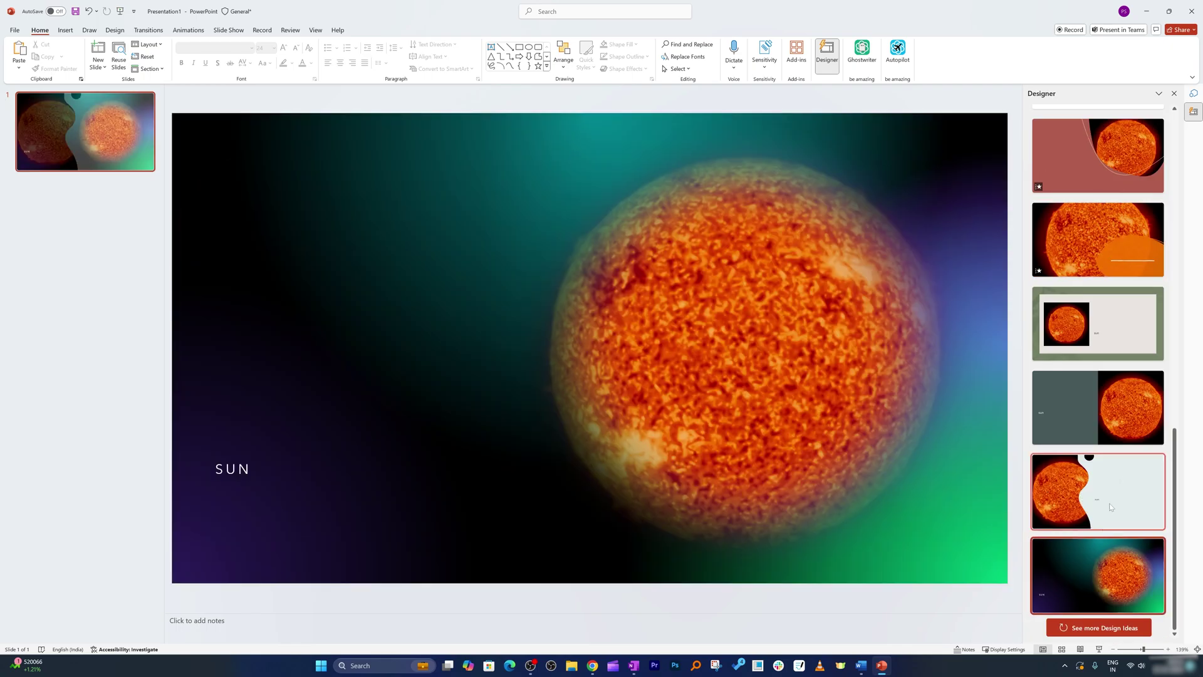
{"action": "left_click", "coordinate": [1119, 494]}
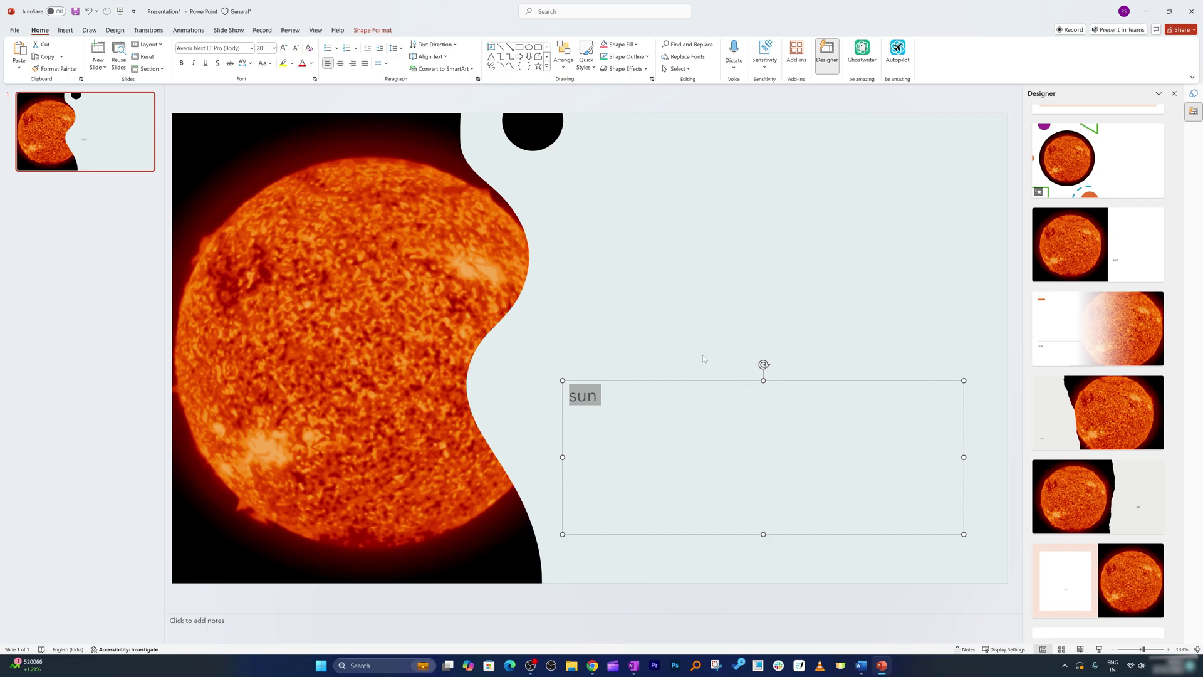
- Close PowerPoint and show all result types for 'sun' in Word's Search pane
{"action": "left_click", "coordinate": [1192, 7]}
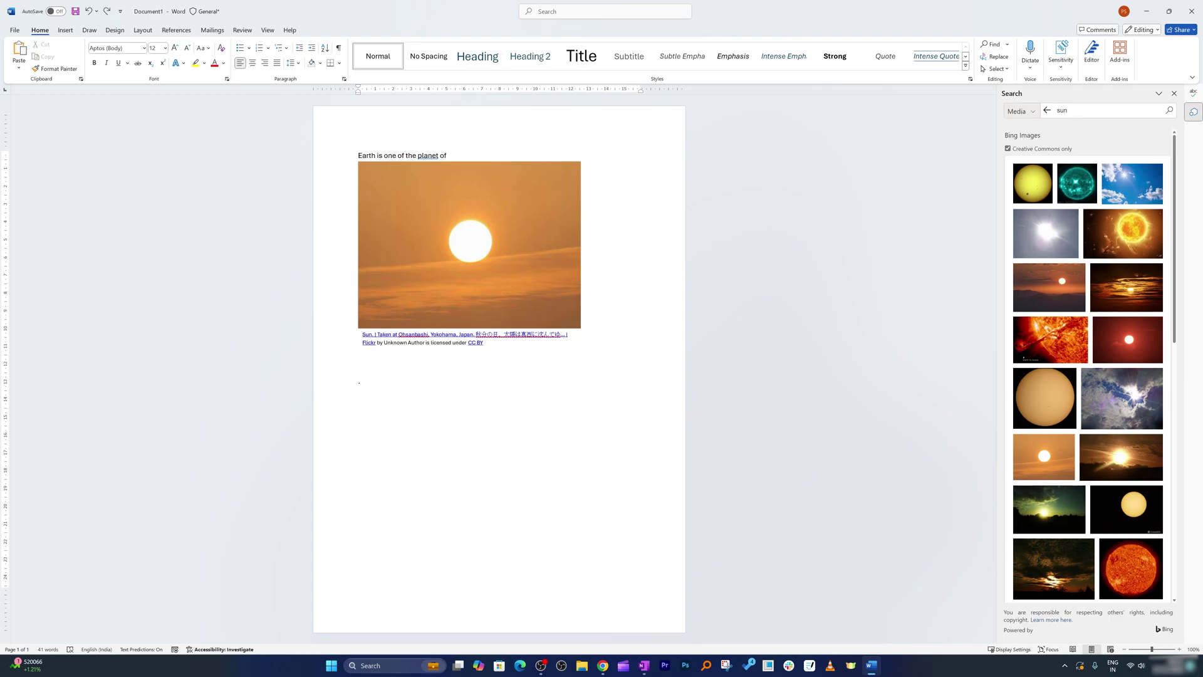
{"action": "left_click", "coordinate": [1046, 109]}
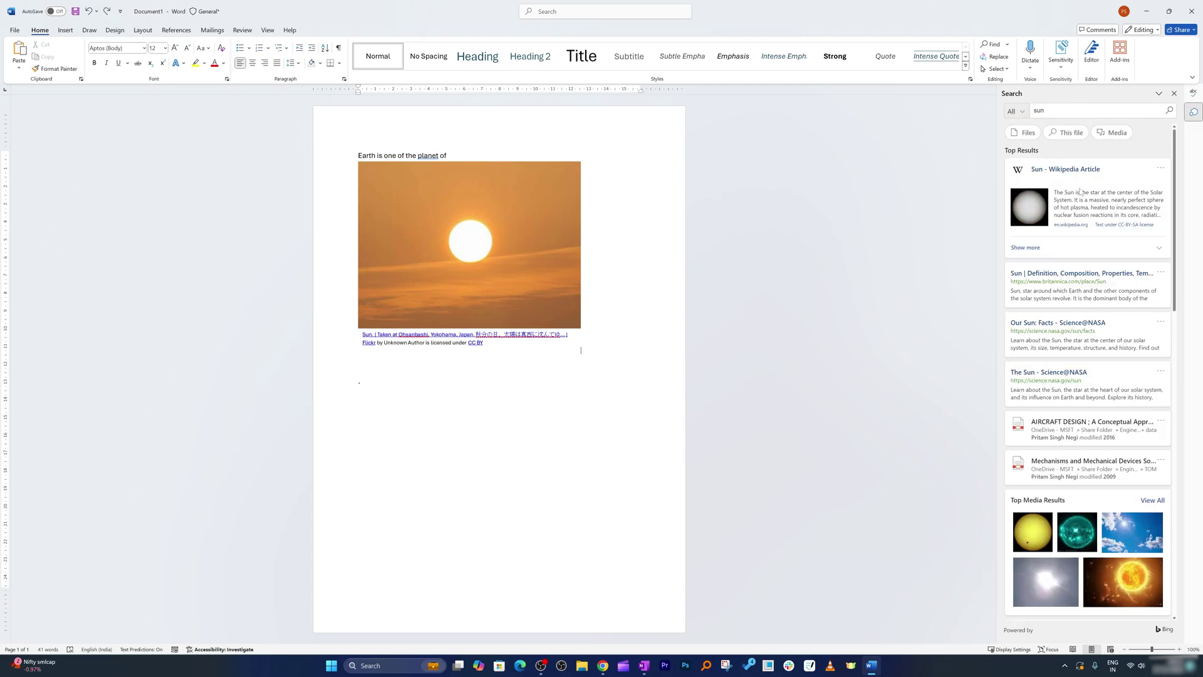
{"action": "left_click", "coordinate": [1064, 133]}
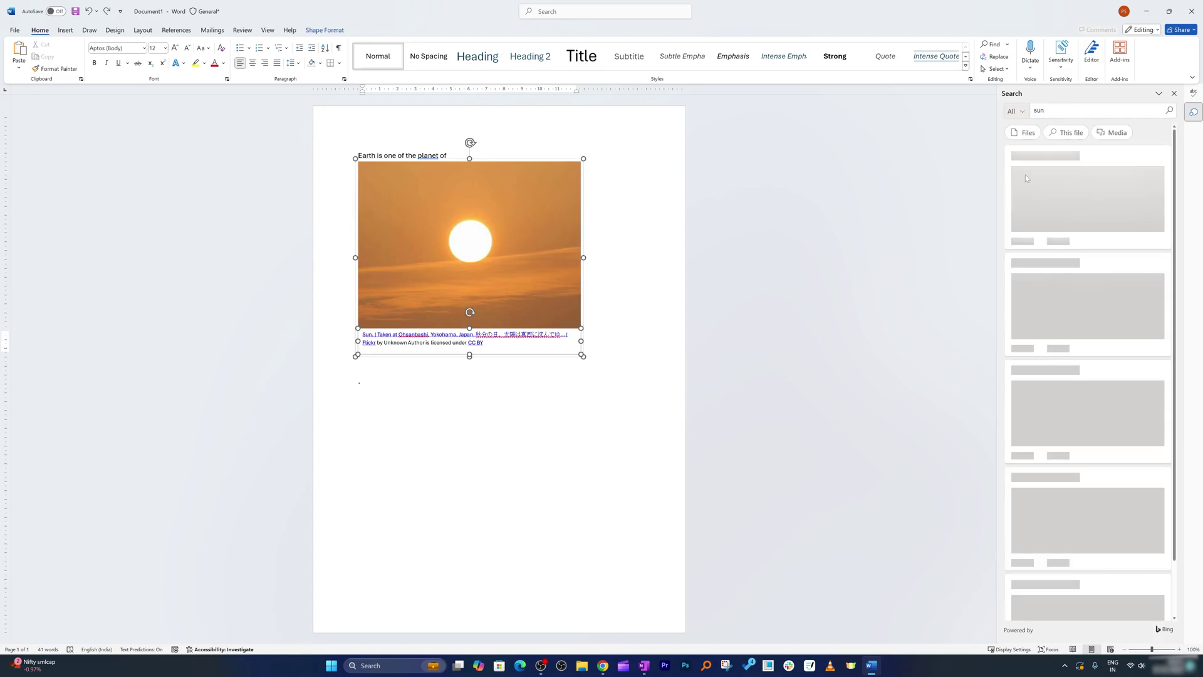
{"action": "left_click", "coordinate": [1015, 110]}
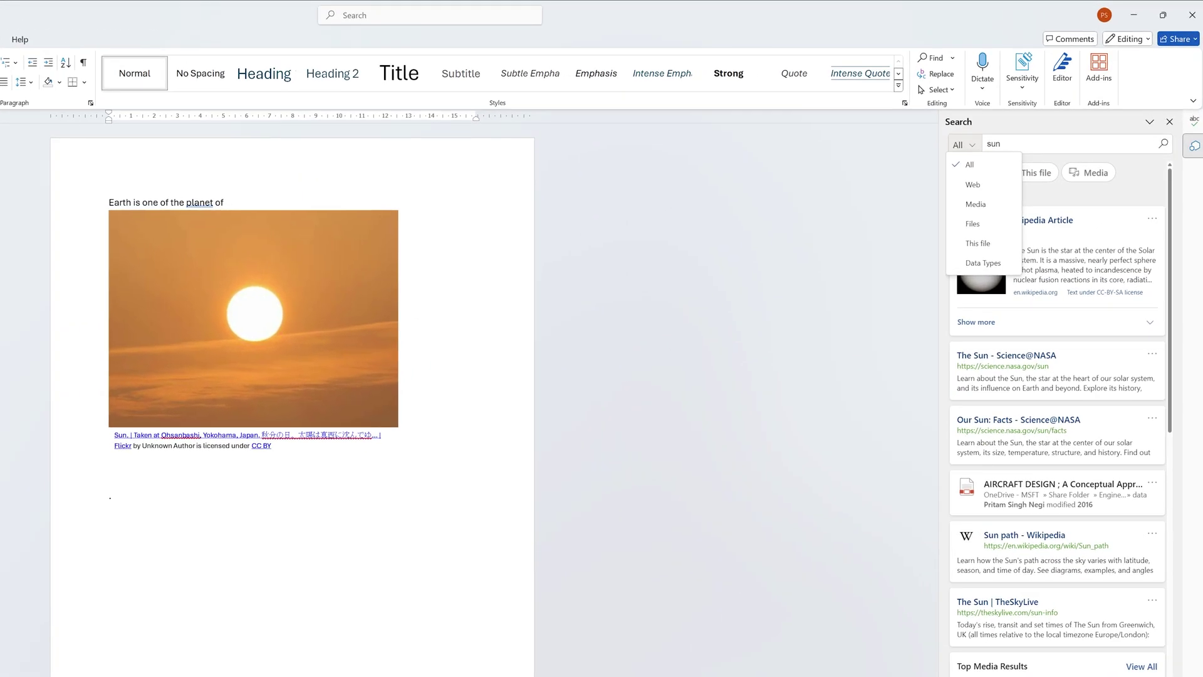
- Search the web for 'Earth' and replace it with the 'Earth Versions – Google Earth' link
{"action": "double_click", "coordinate": [120, 201]}
{"action": "right_click", "coordinate": [118, 204]}
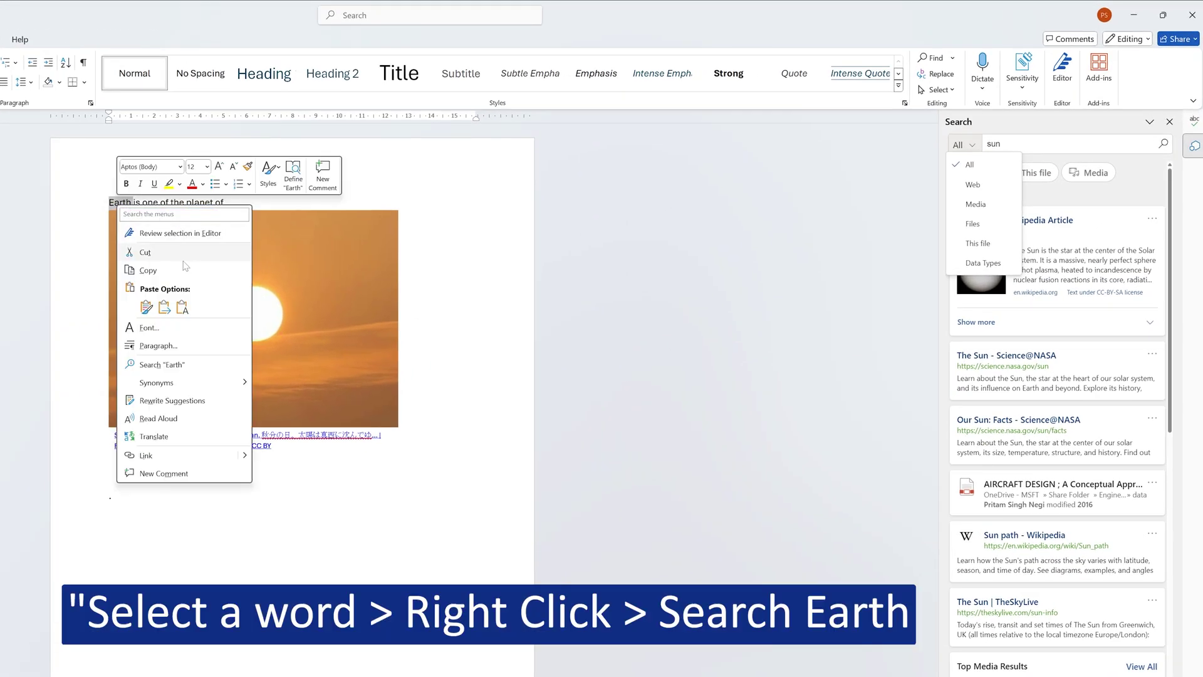
{"action": "left_click", "coordinate": [165, 366]}
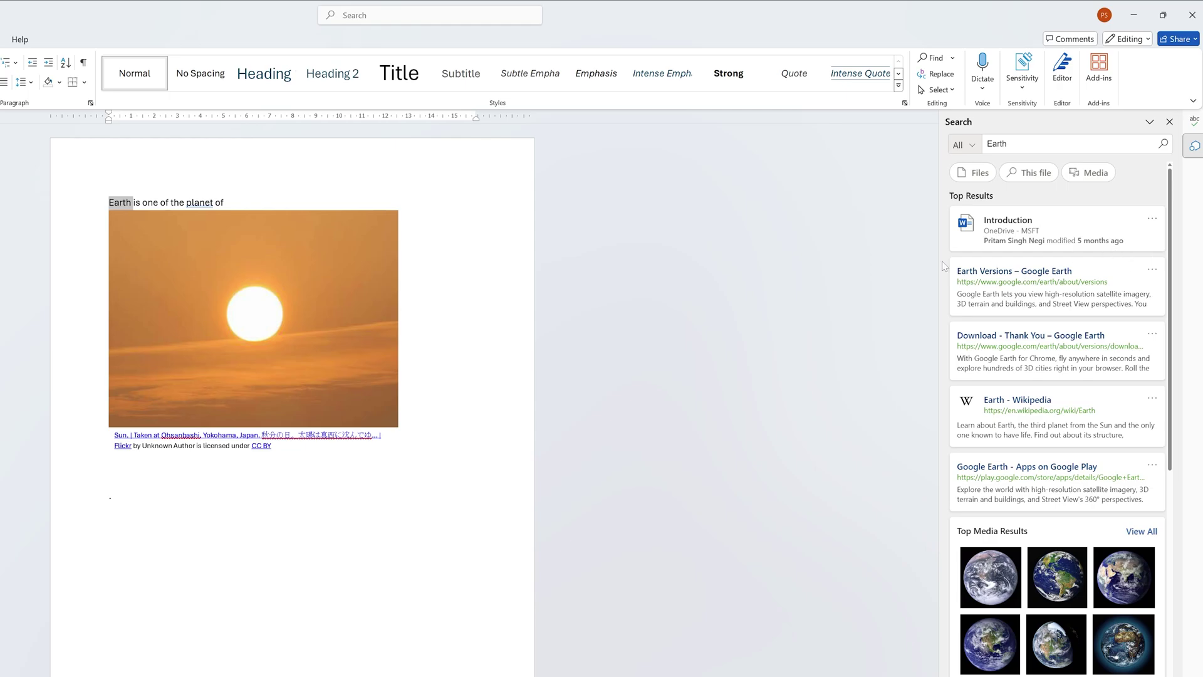
{"action": "scroll", "coordinate": [1139, 289], "scroll_direction": "down", "scroll_amount": 1}
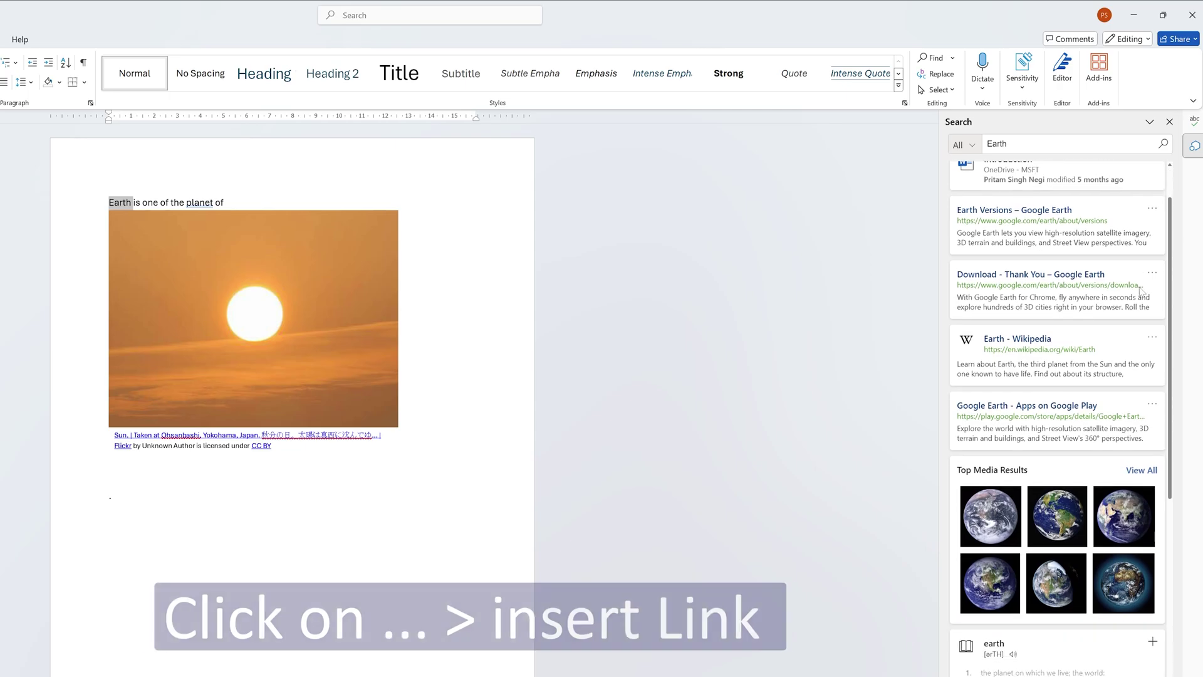
{"action": "left_click", "coordinate": [1153, 210]}
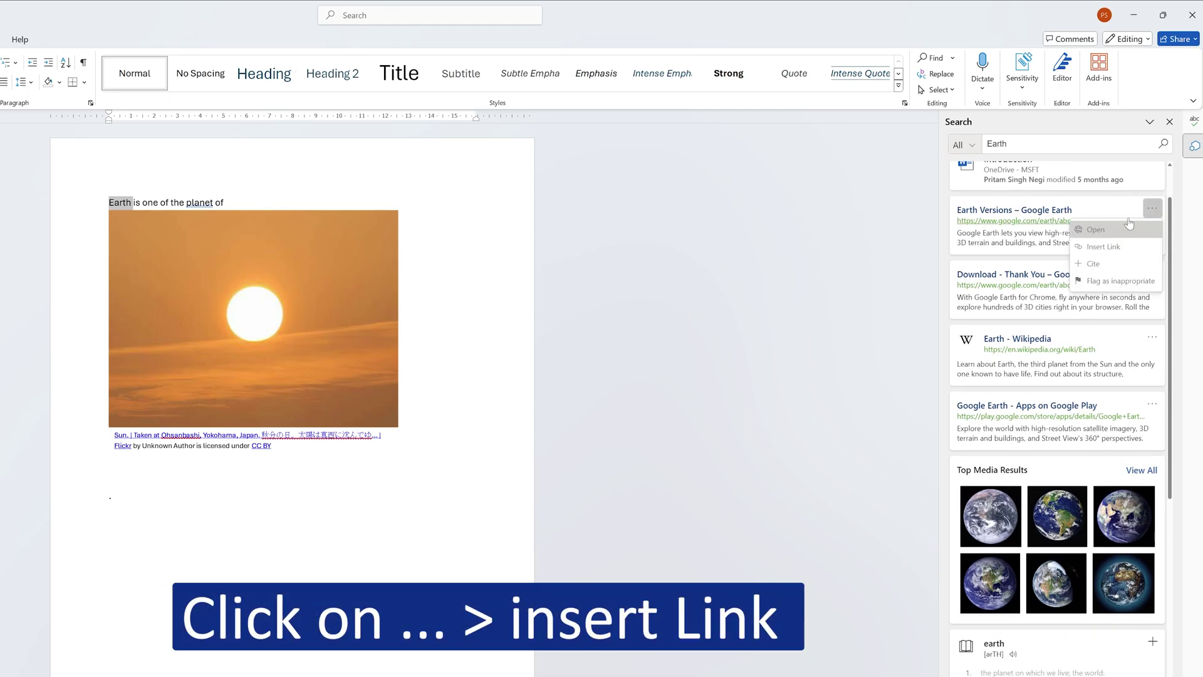
{"action": "left_click", "coordinate": [1106, 246]}
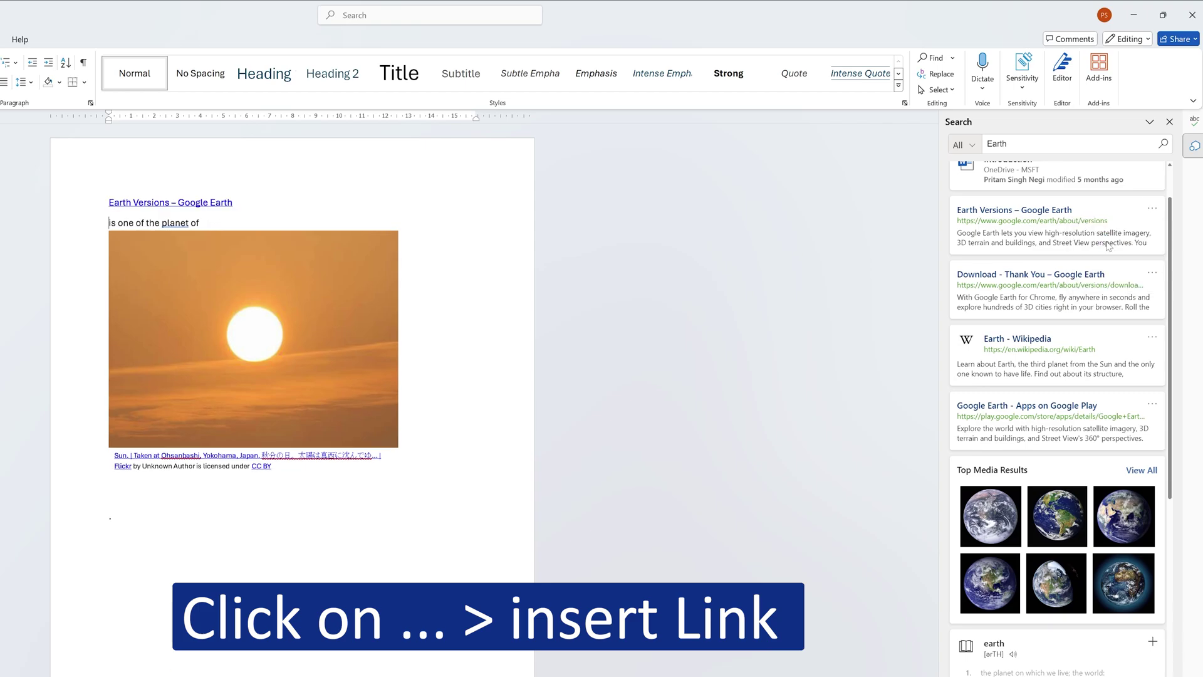
{"action": "scroll", "coordinate": [1113, 254], "scroll_direction": "down", "scroll_amount": 1}
{"action": "scroll", "coordinate": [1114, 254], "scroll_direction": "down", "scroll_amount": 2}
{"action": "scroll", "coordinate": [1081, 310], "scroll_direction": "up", "scroll_amount": 3}
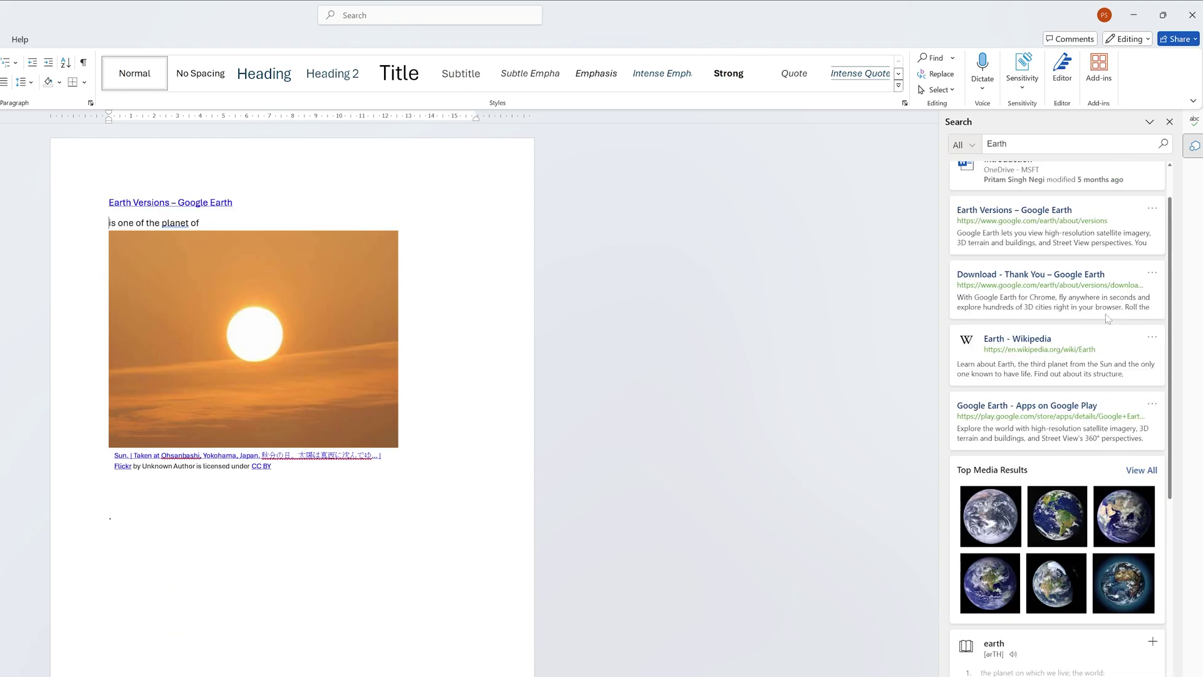
{"action": "scroll", "coordinate": [1042, 346], "scroll_direction": "down", "scroll_amount": 1}
{"action": "scroll", "coordinate": [1041, 323], "scroll_direction": "down", "scroll_amount": 4}
{"action": "scroll", "coordinate": [1041, 323], "scroll_direction": "down", "scroll_amount": 1}
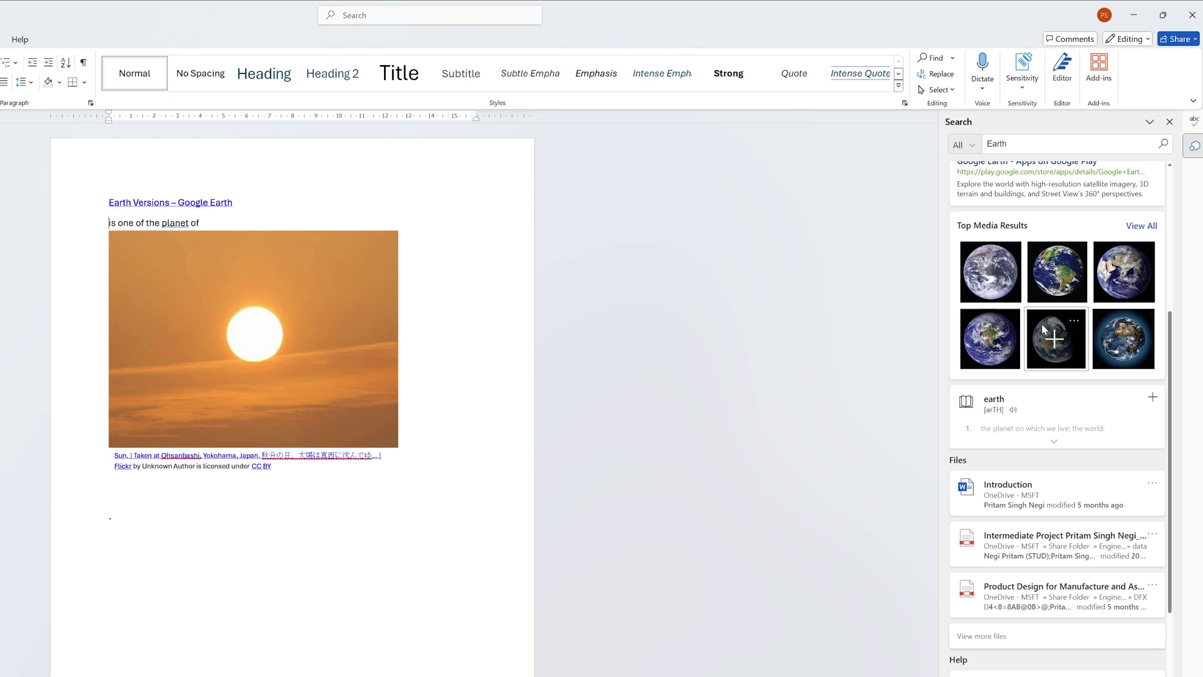
- Expand the earth dictionary card to its full noun and verb definitions, then return to the document
{"action": "left_click", "coordinate": [1053, 440]}
{"action": "scroll", "coordinate": [1054, 374], "scroll_direction": "down", "scroll_amount": 2}
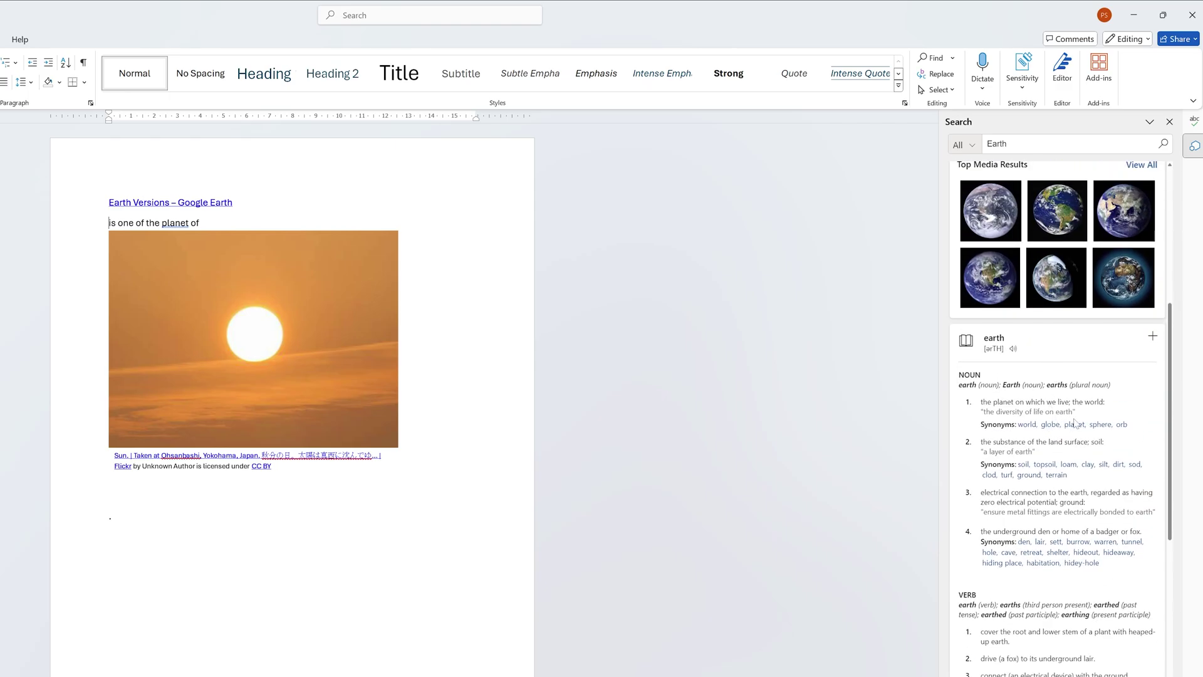
{"action": "scroll", "coordinate": [1075, 434], "scroll_direction": "down", "scroll_amount": 2}
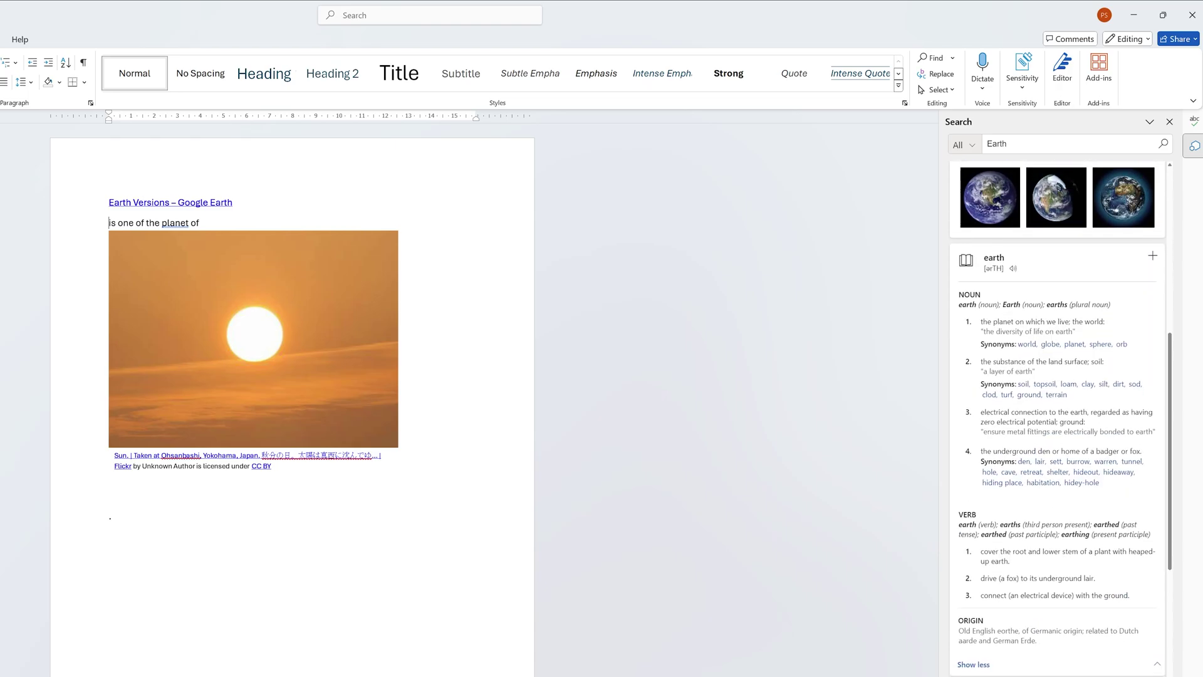
{"action": "scroll", "coordinate": [1034, 385], "scroll_direction": "down", "scroll_amount": 3}
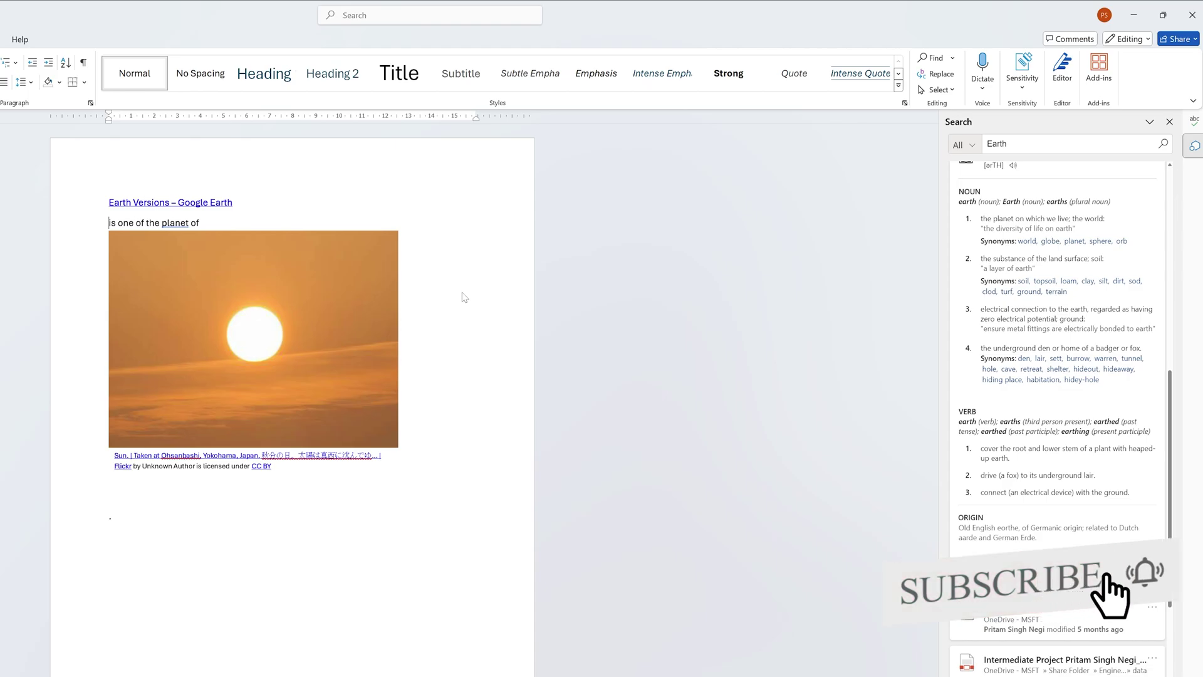
{"action": "key", "text": "ctrl+a"}
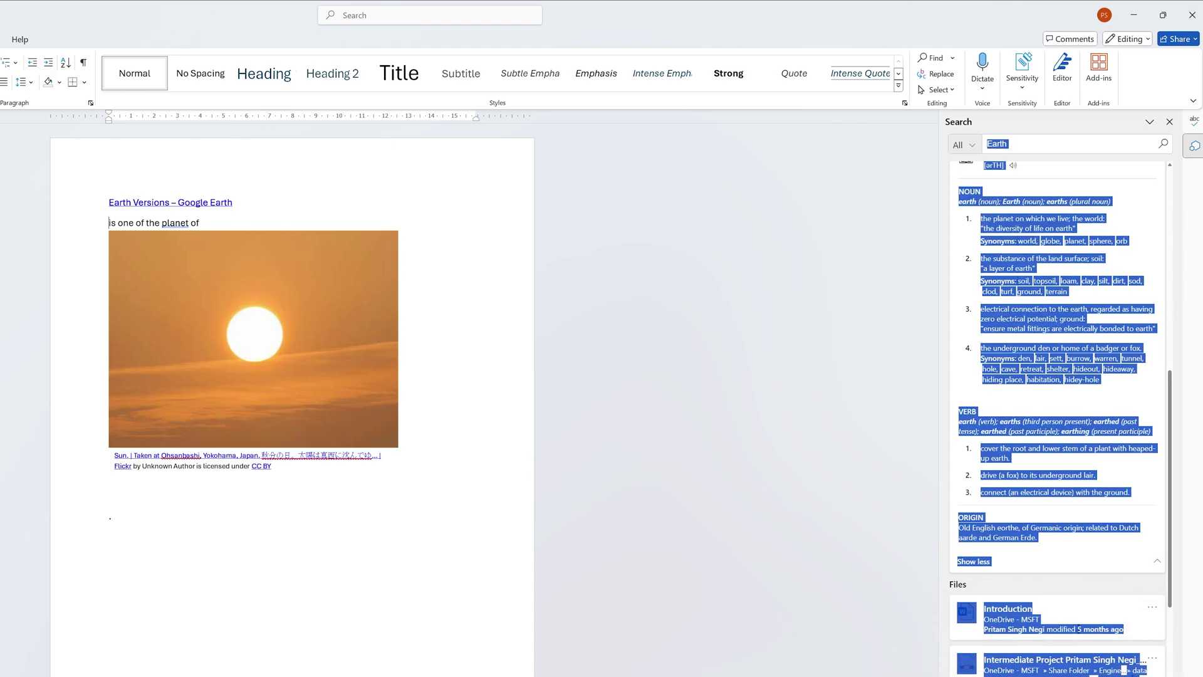
{"action": "left_click", "coordinate": [399, 476]}
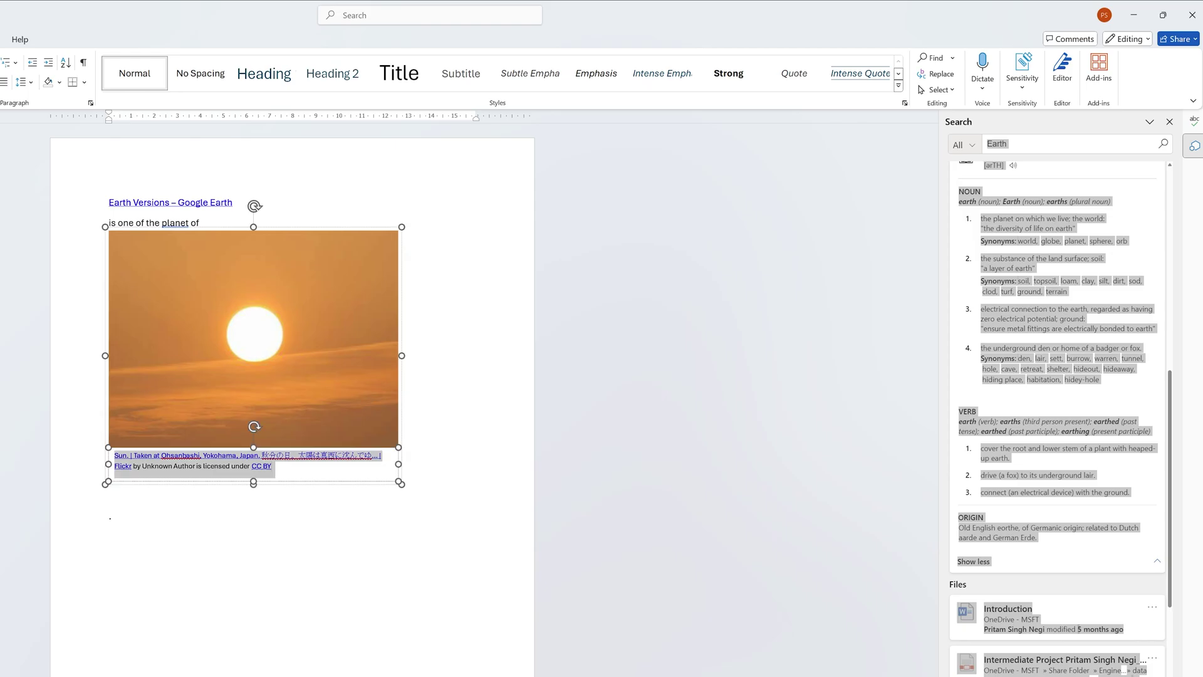
- Select 'planet', clear the page, and bring up the Editor checks with F7
{"action": "double_click", "coordinate": [173, 233]}
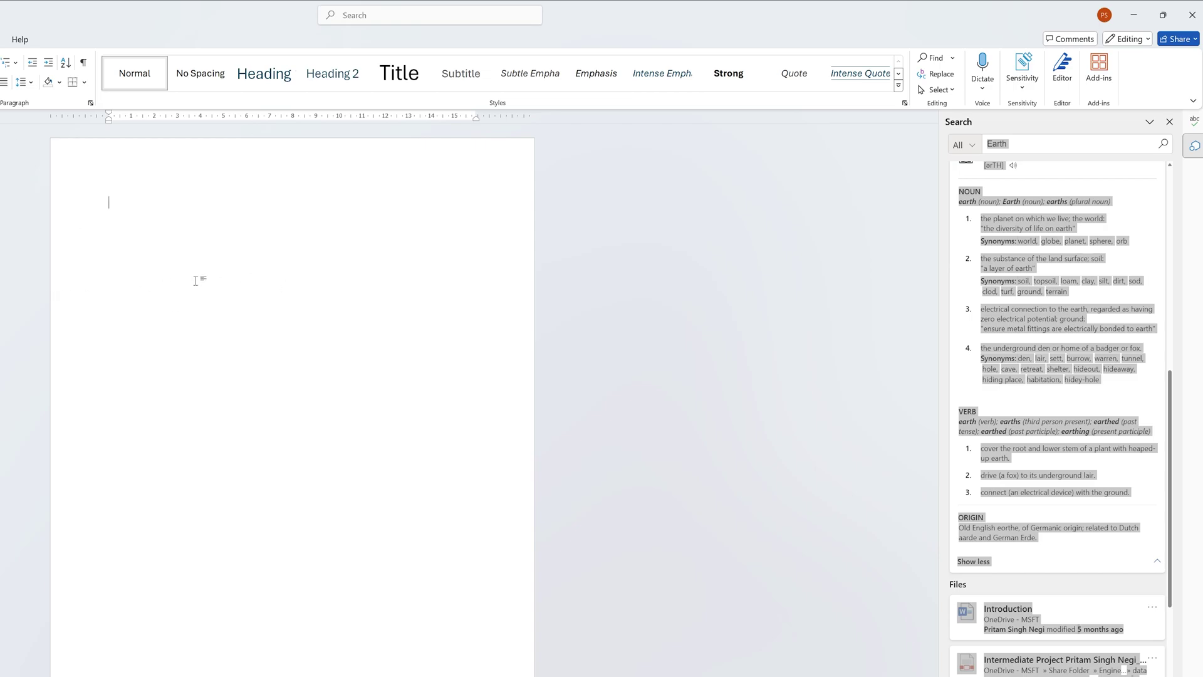
{"action": "key", "text": "F7"}
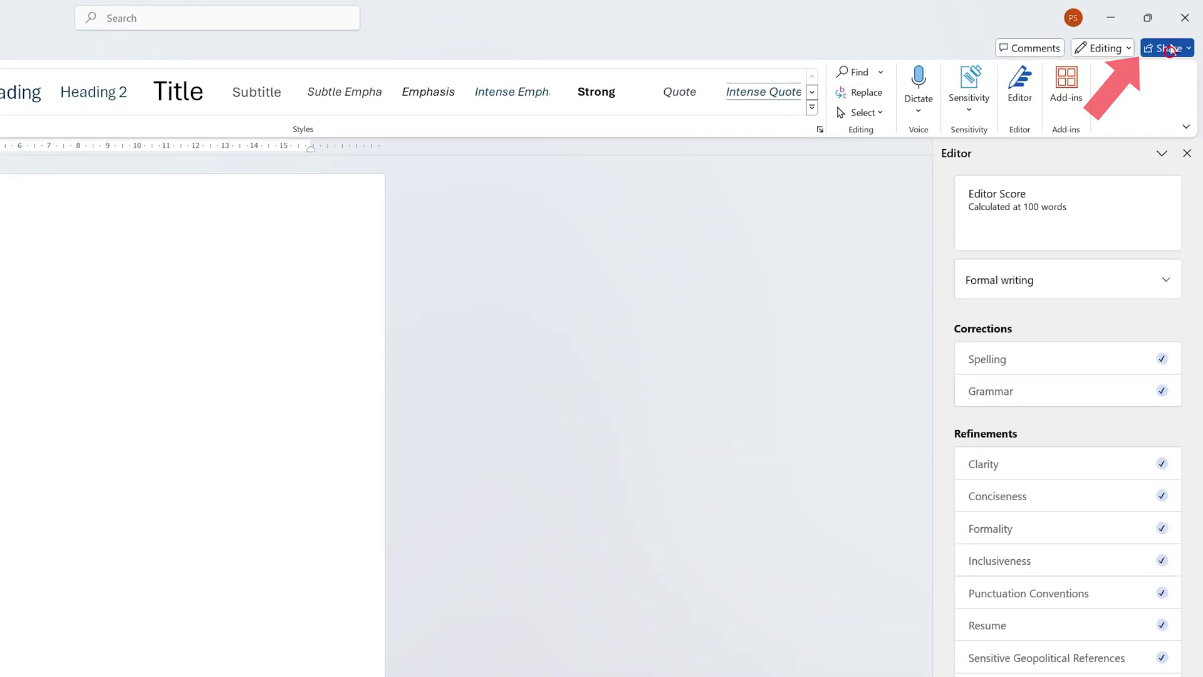
- Start sharing from the Share menu, close that dialog, then reopen the sharing options
{"action": "left_click", "coordinate": [1171, 51]}
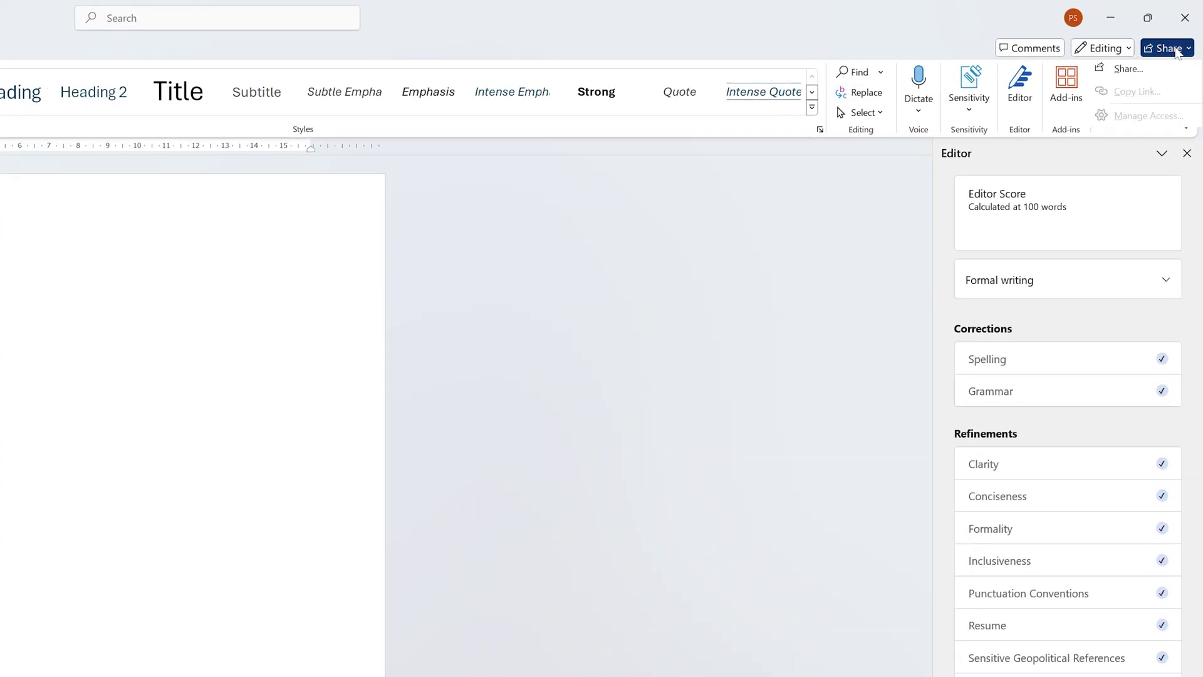
{"action": "left_click", "coordinate": [1127, 79]}
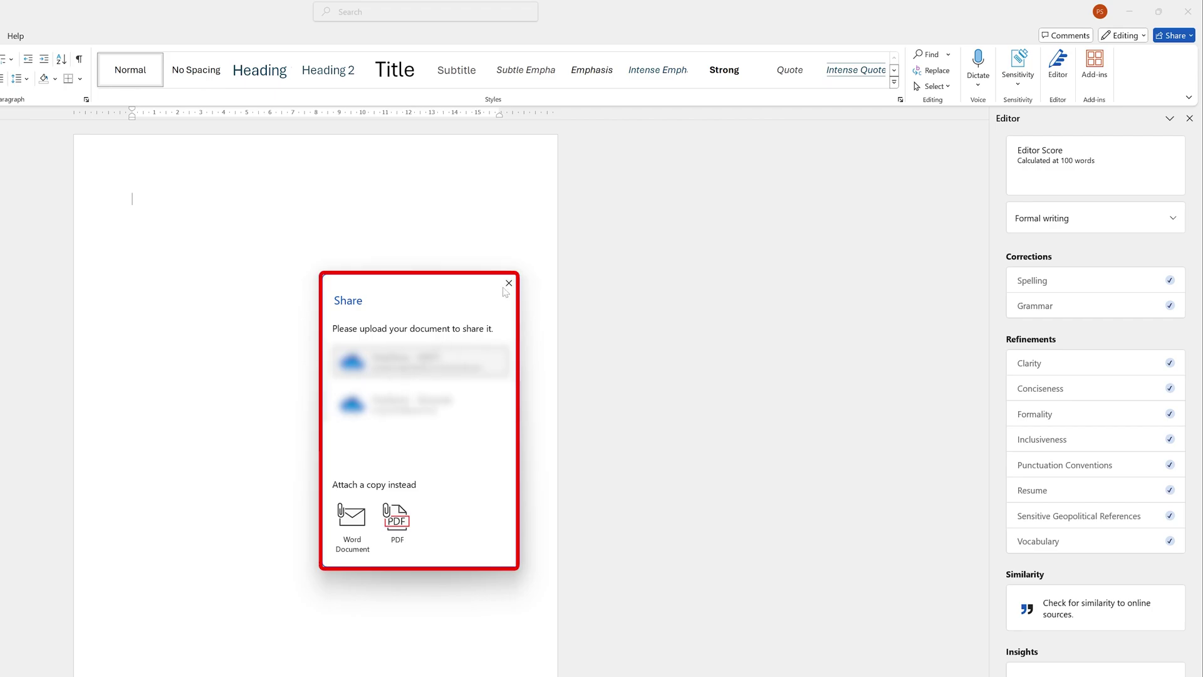
{"action": "left_click", "coordinate": [506, 284]}
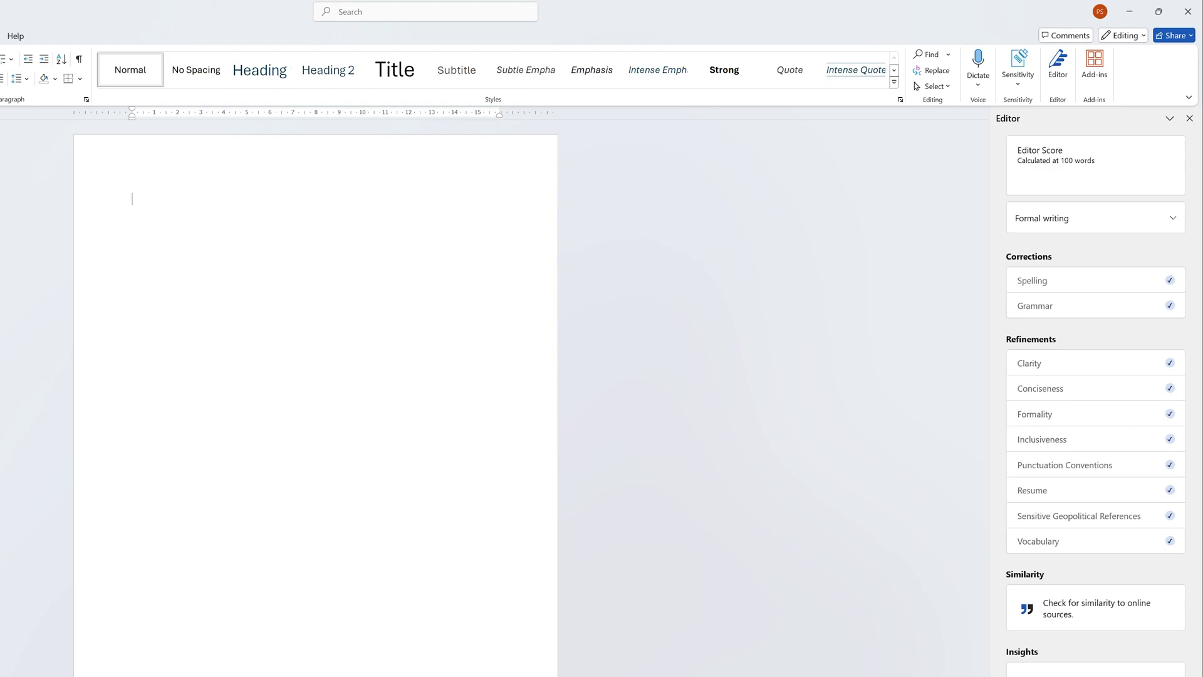
{"action": "left_click", "coordinate": [1177, 38]}
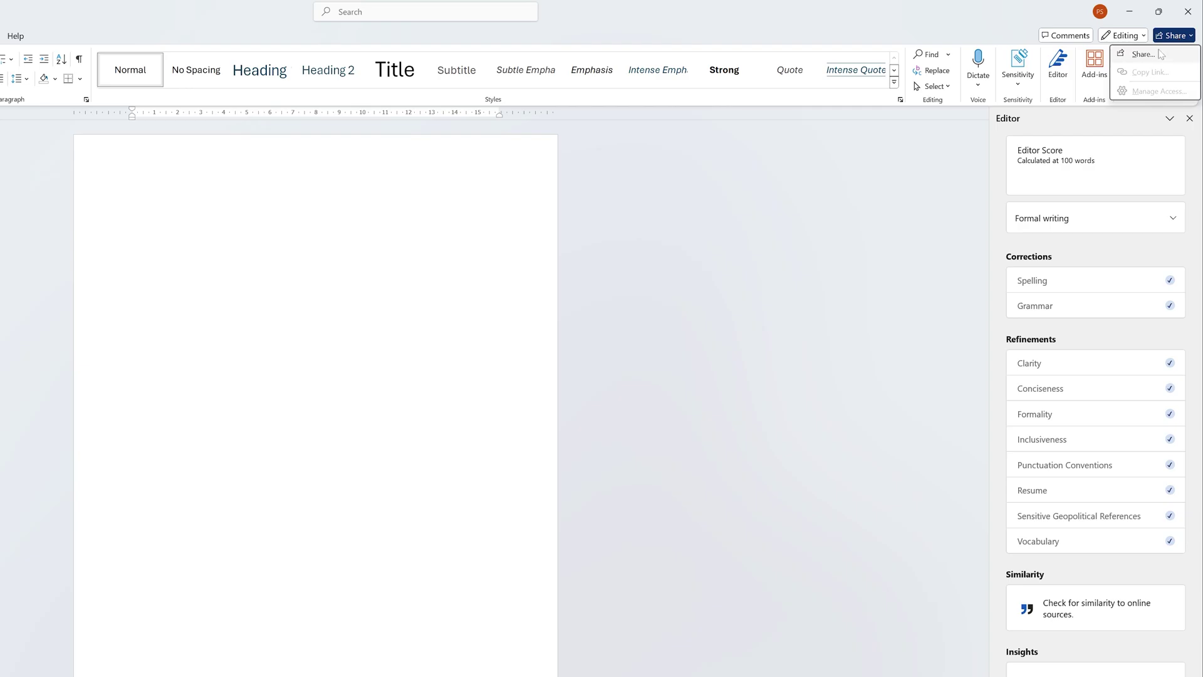
- Dismiss the Share menu, cancel the Ctrl+S save prompt, and go to the File home page
{"action": "left_click", "coordinate": [747, 32]}
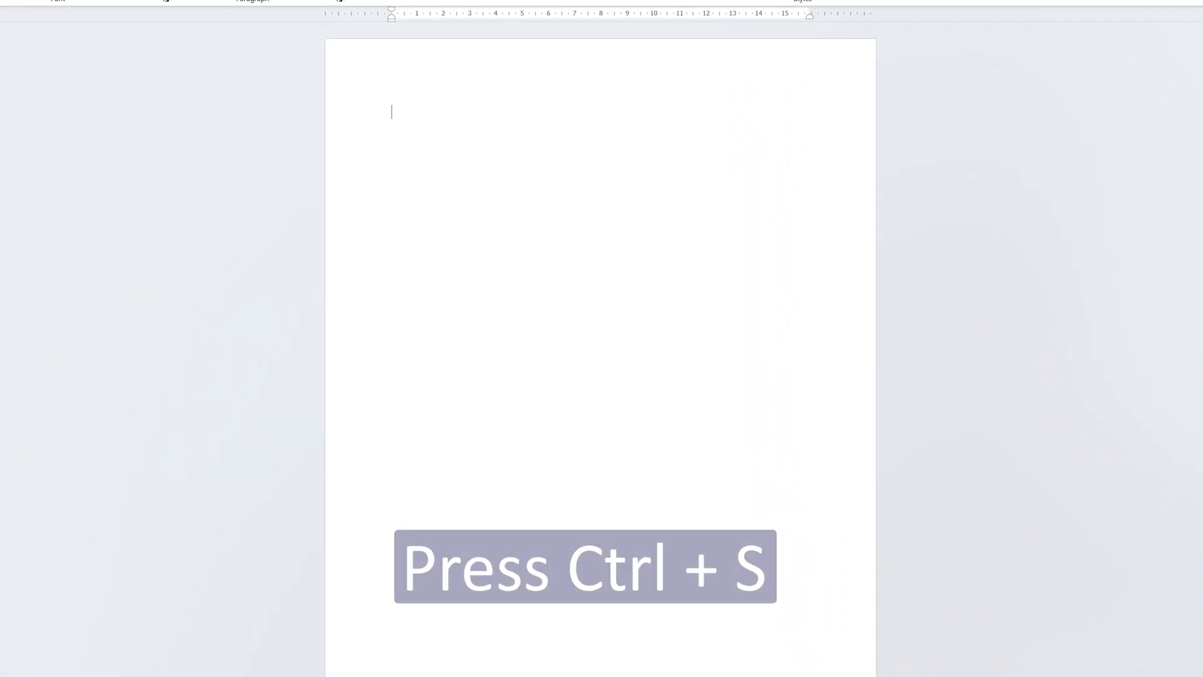
{"action": "key", "text": "ctrl+s"}
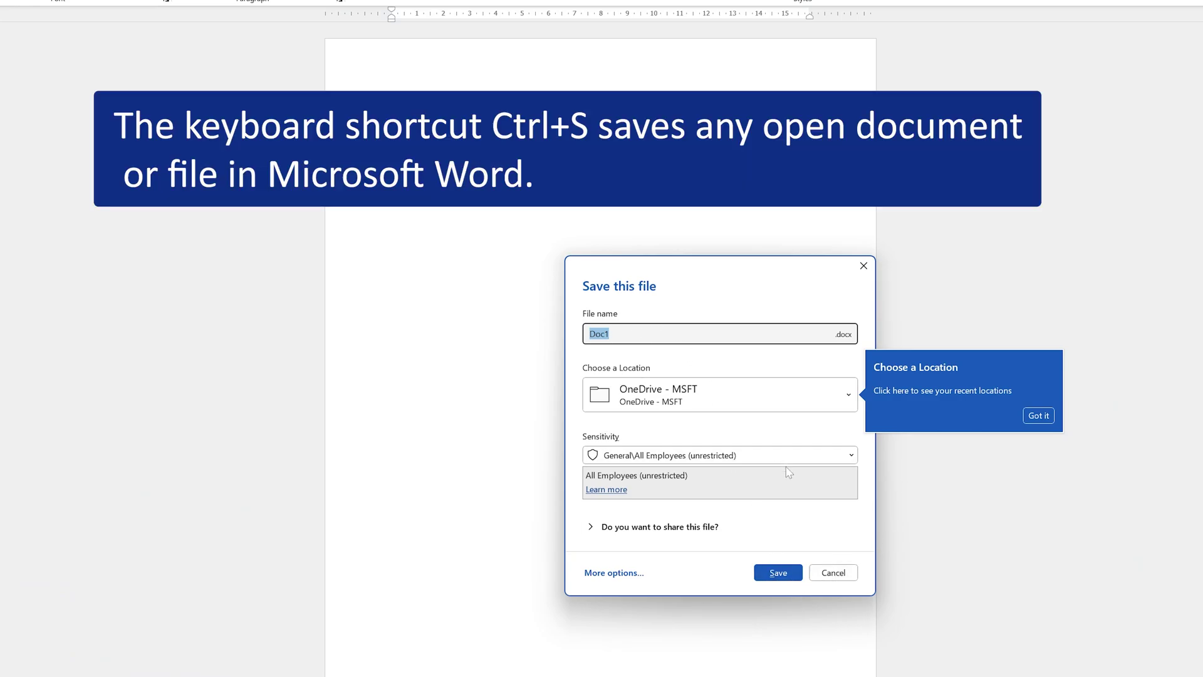
{"action": "left_click", "coordinate": [849, 576]}
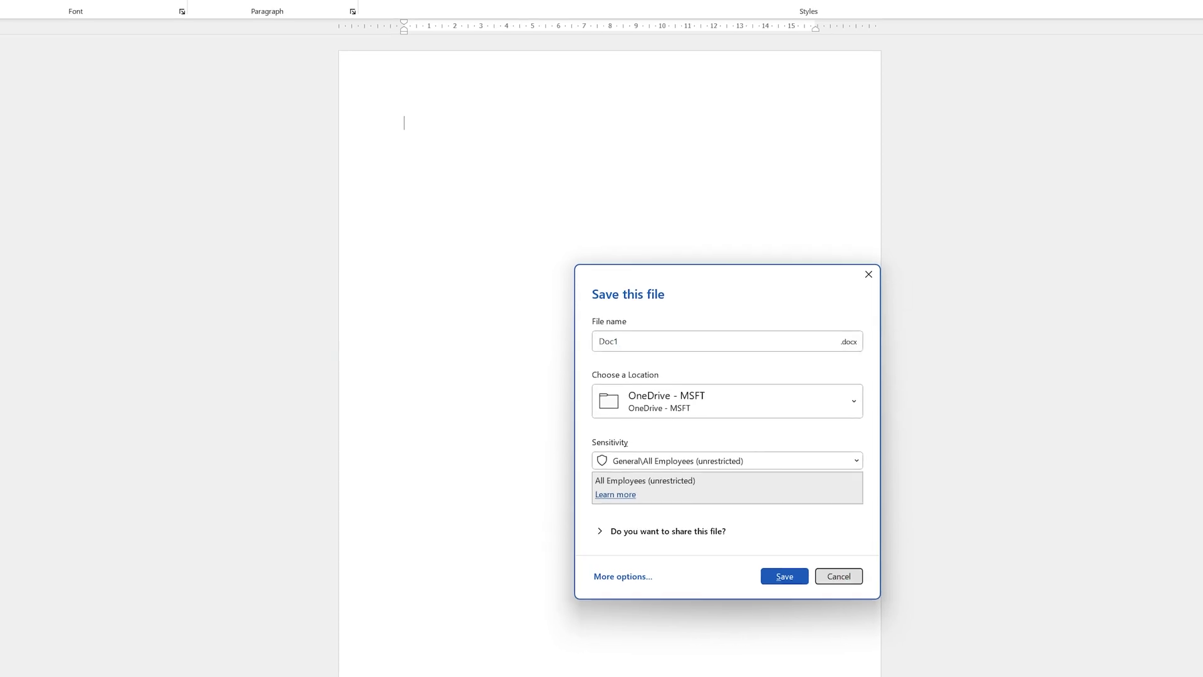
{"action": "left_click", "coordinate": [23, 37]}
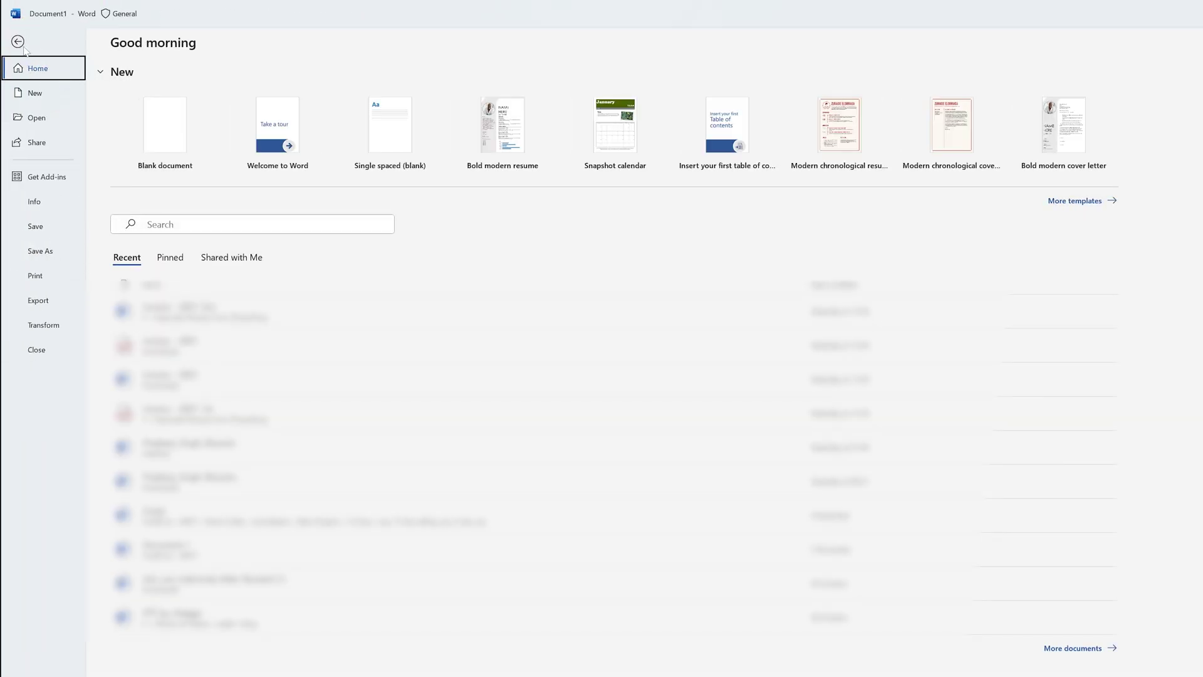
- Visit the Save As page, then escape back to the unsaved blank Document1
{"action": "left_click", "coordinate": [49, 227]}
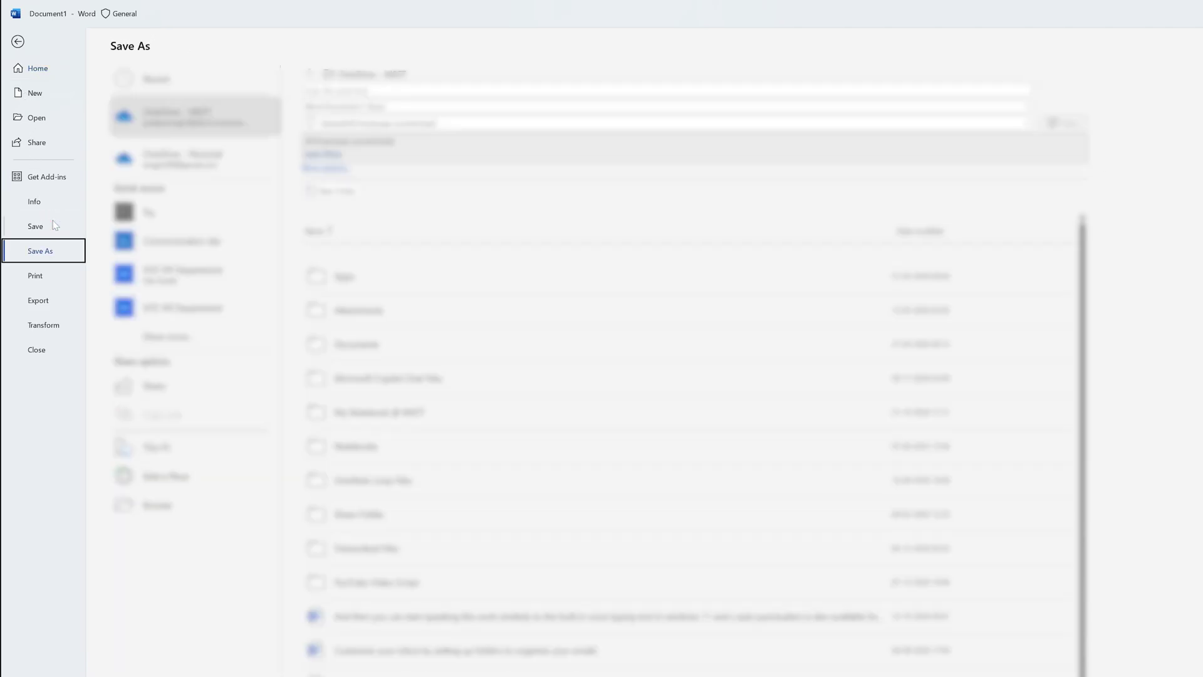
{"action": "key", "text": "Escape"}
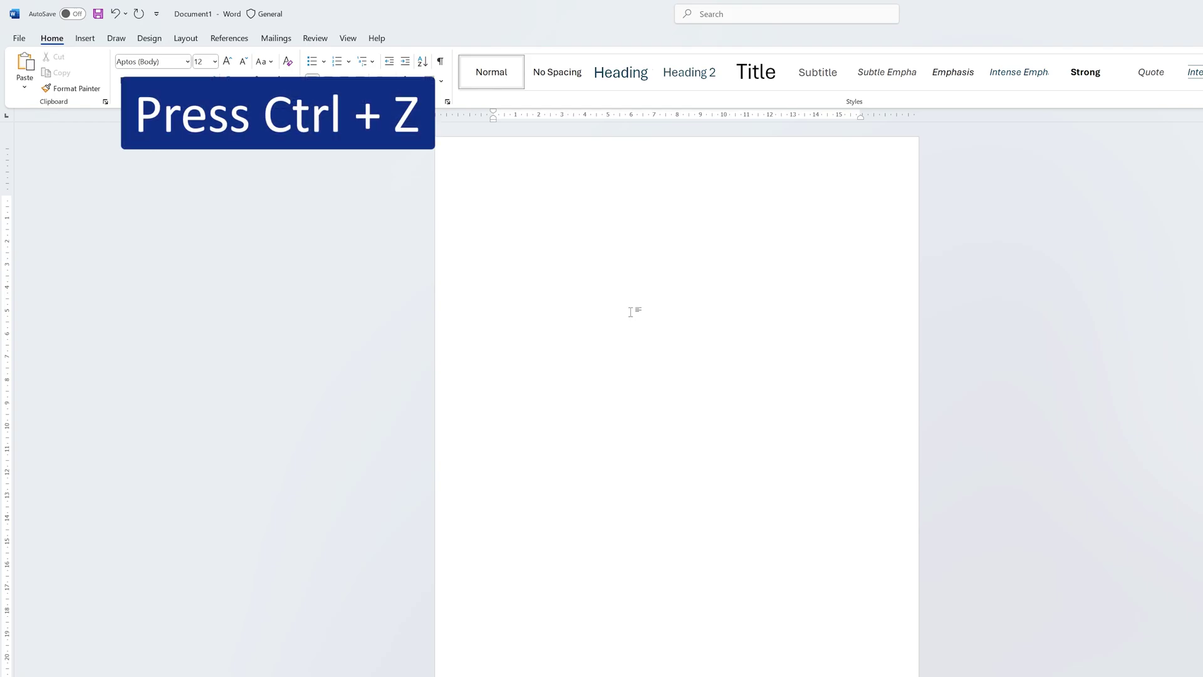
- Undo the deletion to restore the Earth Versions link and 'is one of the planet of', then deselect
{"action": "key", "text": "ctrl+z"}
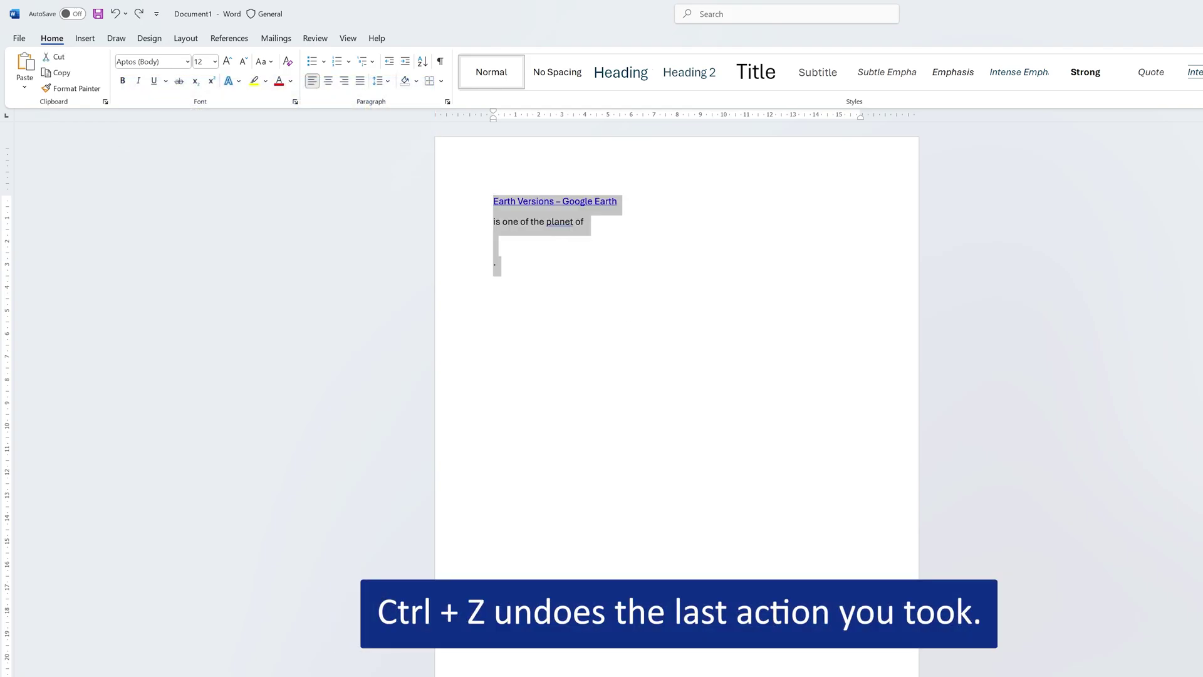
{"action": "left_click", "coordinate": [644, 292]}
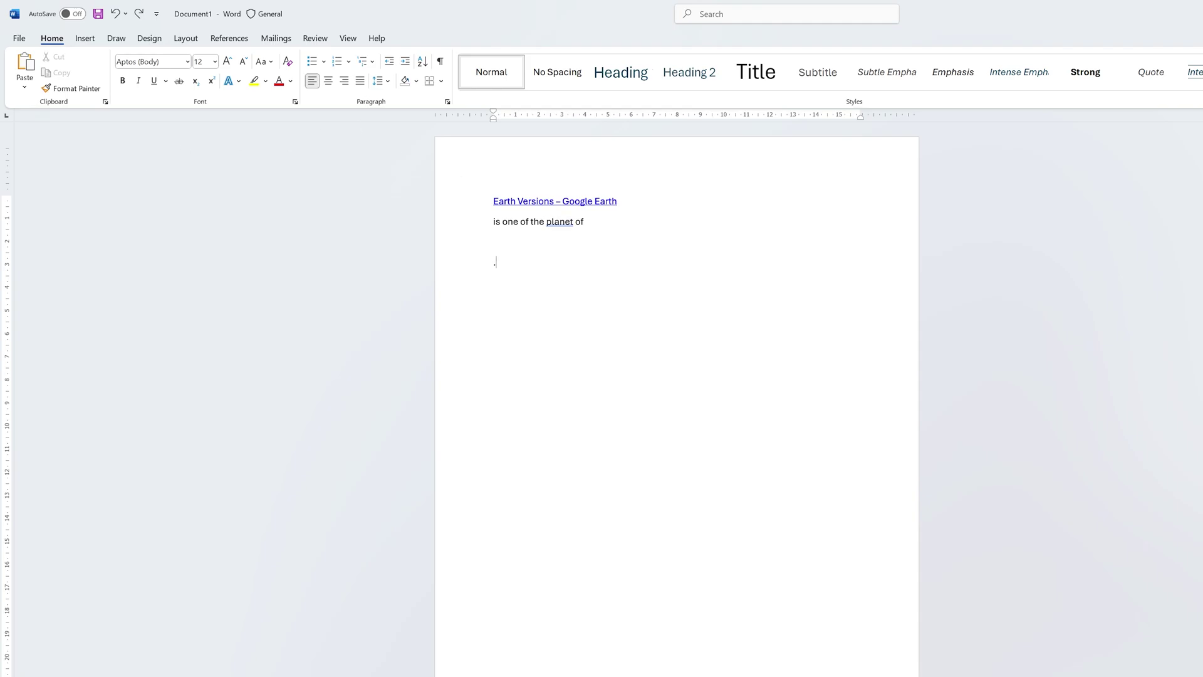
- Make 'is one of the planet of' italic and underlined, removing the bold applied along the way
{"action": "key", "text": "Up"}
{"action": "key", "text": "shift+Home"}
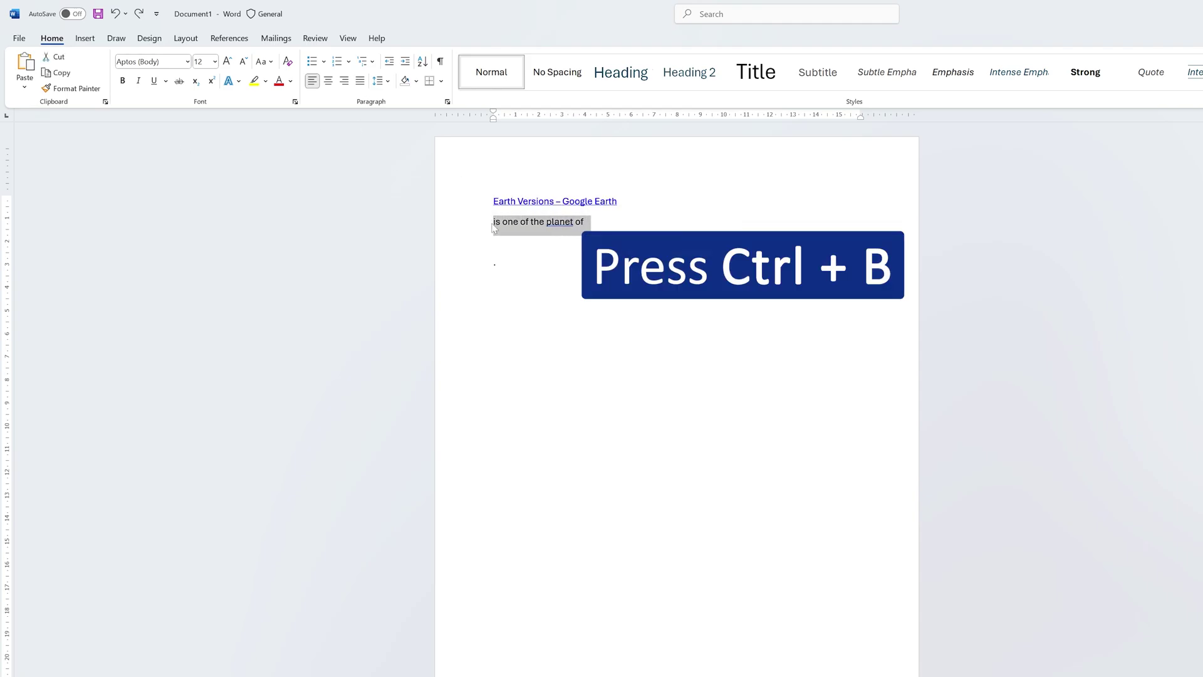
{"action": "key", "text": "ctrl+b"}
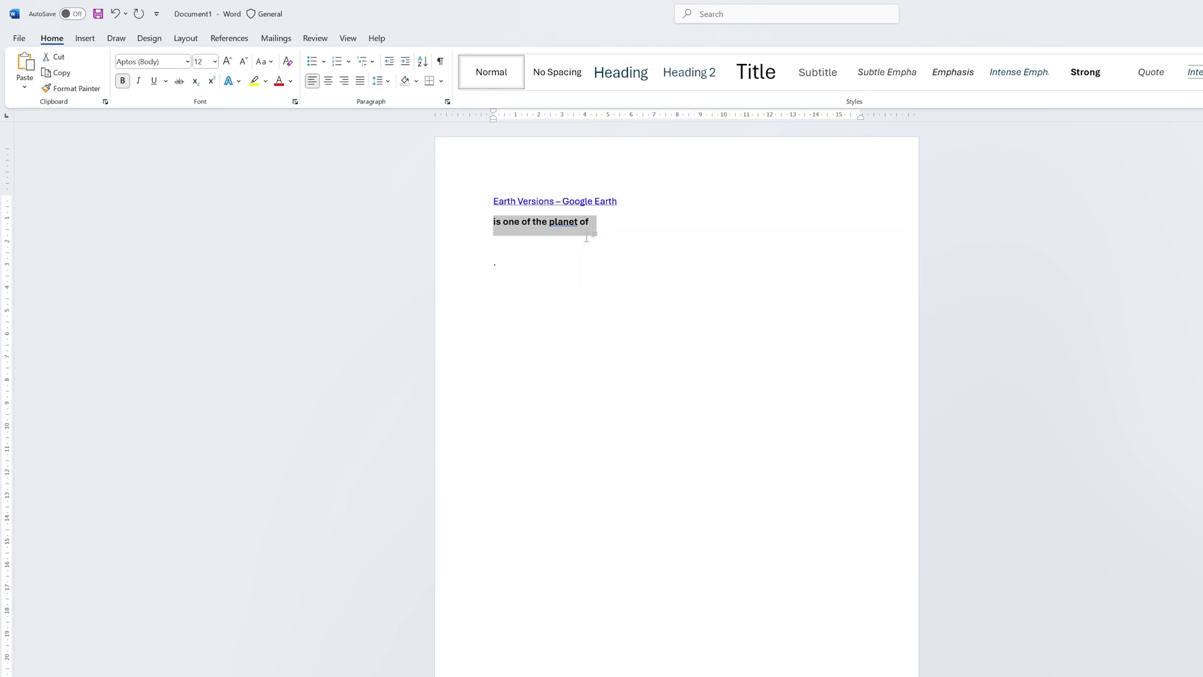
{"action": "key", "text": "ctrl+i"}
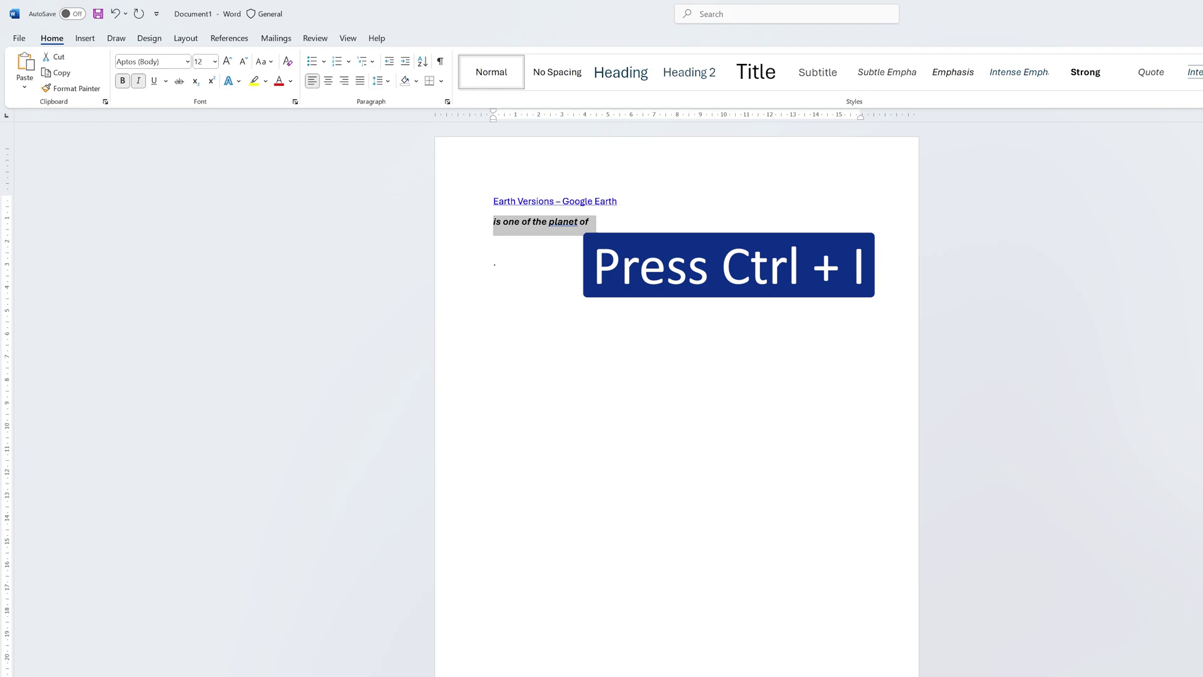
{"action": "key", "text": "ctrl+b"}
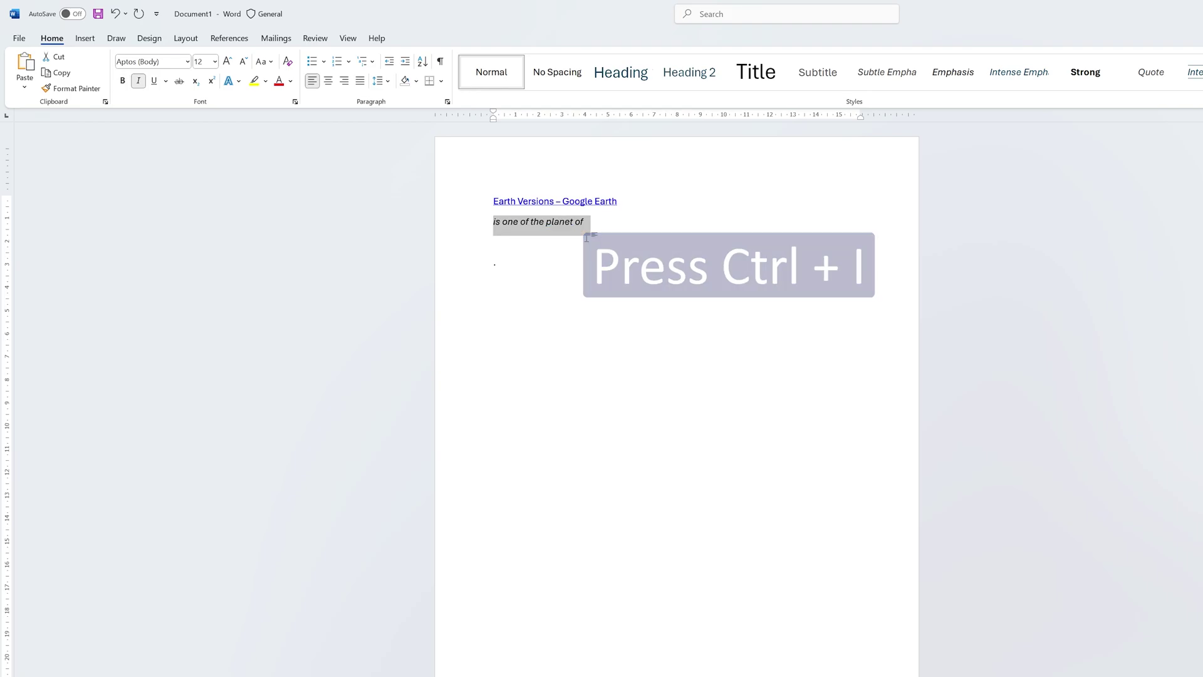
{"action": "key", "text": "shift+Up"}
{"action": "key", "text": "shift+Down"}
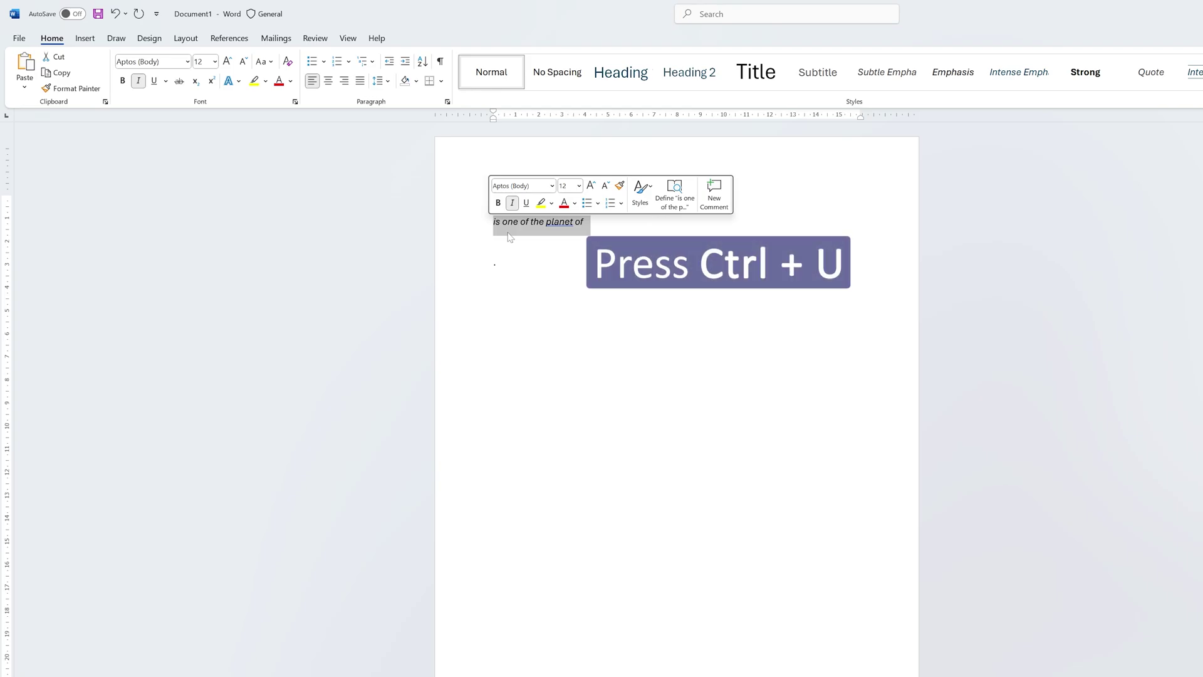
{"action": "key", "text": "ctrl+u"}
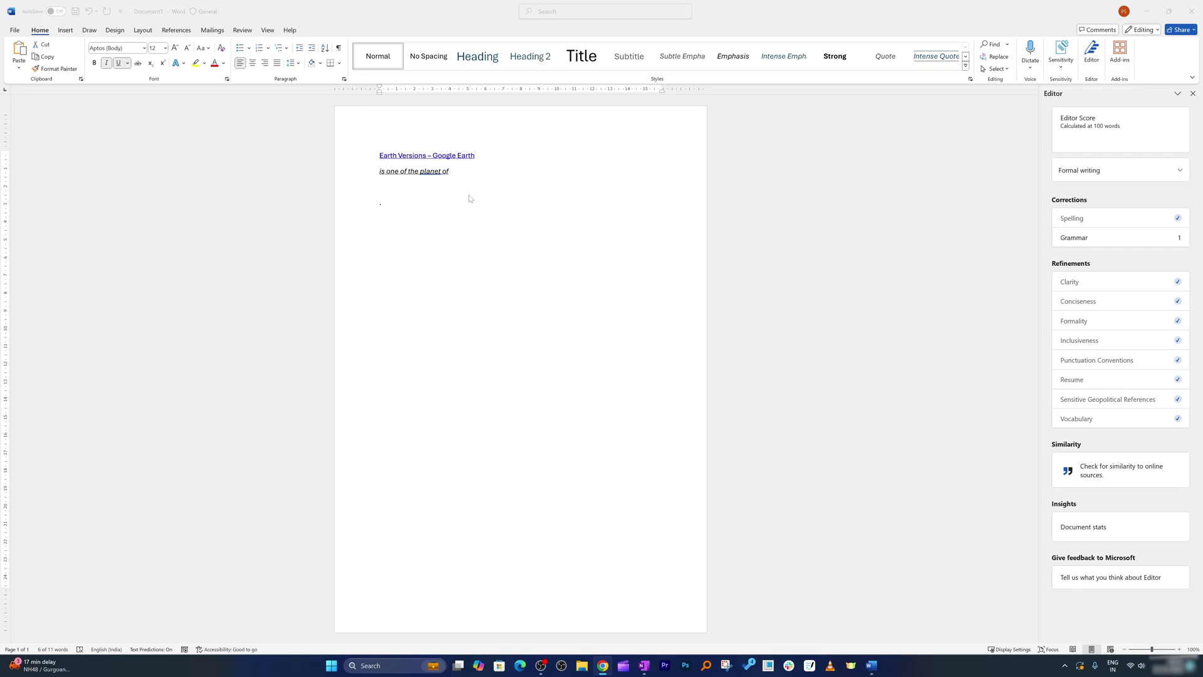
- Create a new blank document with Ctrl+N
{"action": "key", "text": "ctrl+n"}
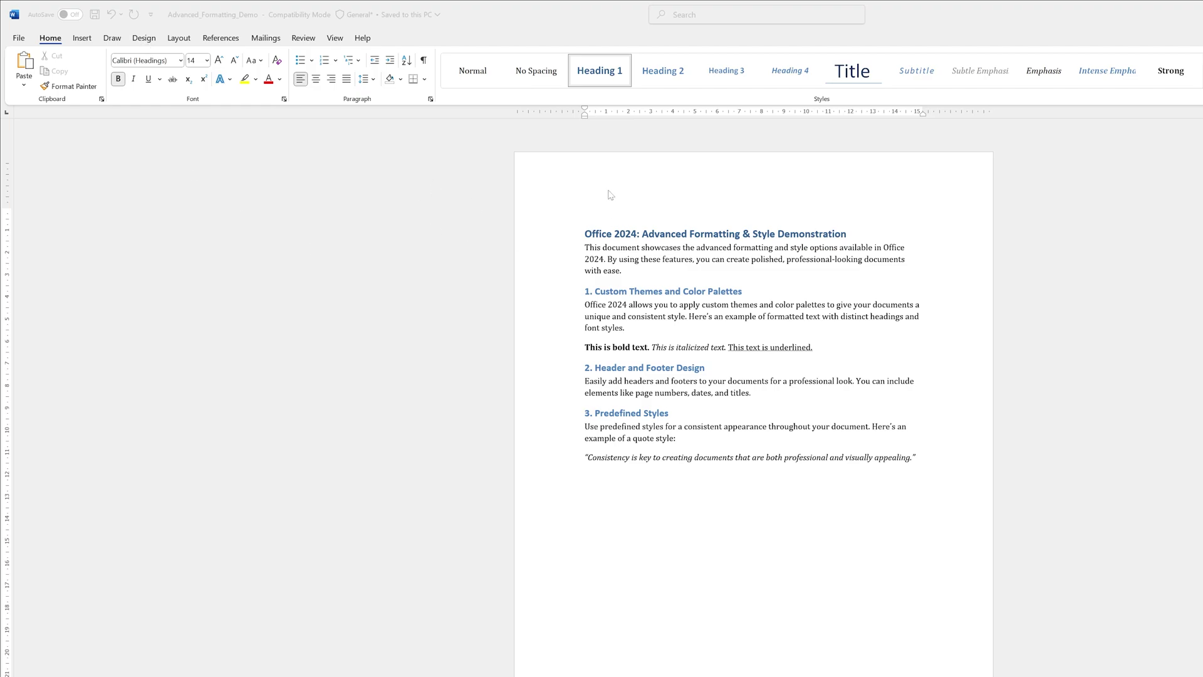
- Select the entire document and apply the Quotable theme from the Design themes gallery
{"action": "left_click_drag", "start_coordinate": [908, 458], "coordinate": [608, 260]}
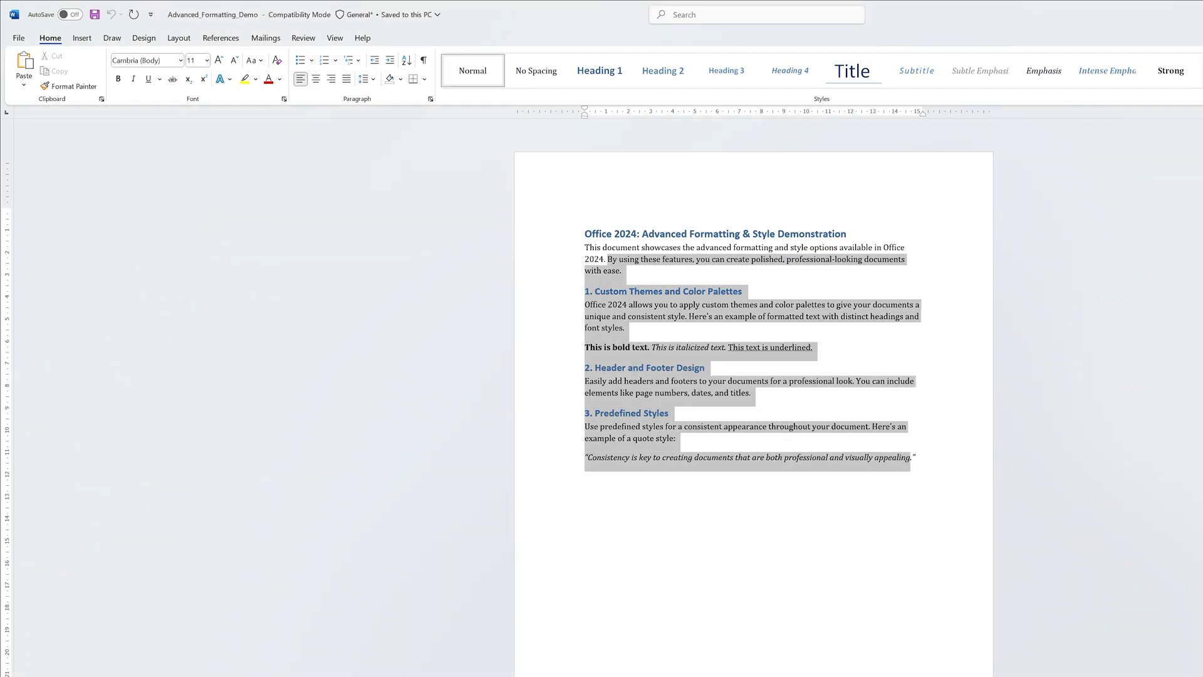
{"action": "key", "text": "ctrl+a"}
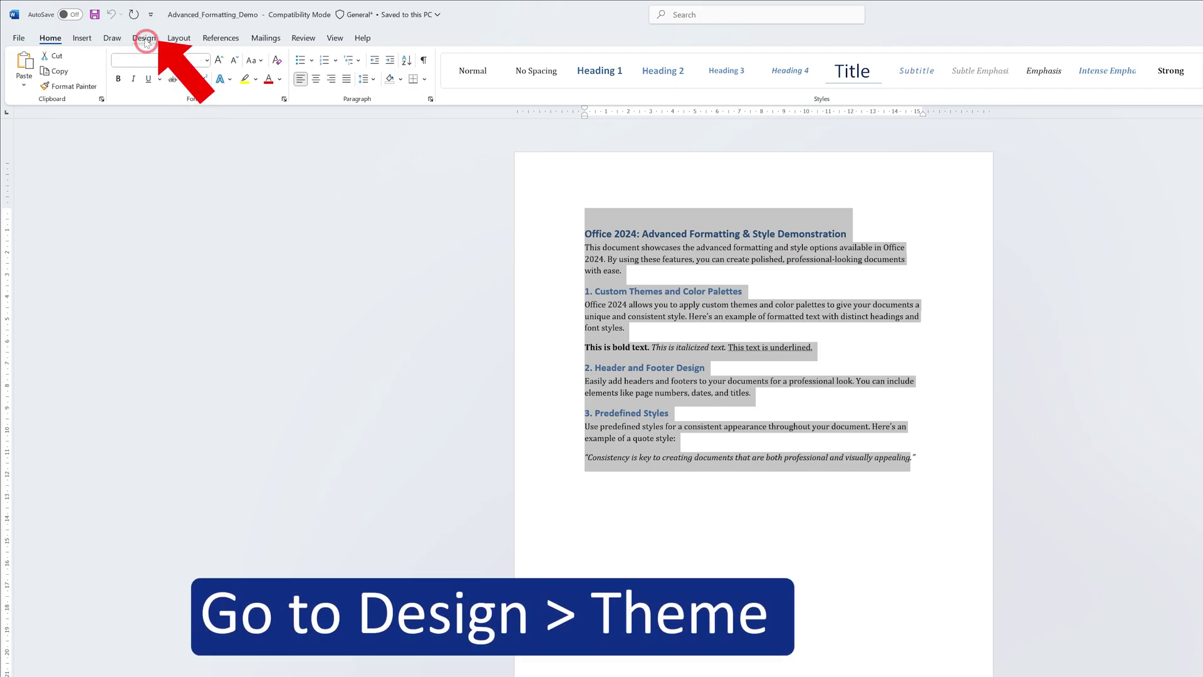
{"action": "left_click", "coordinate": [144, 40]}
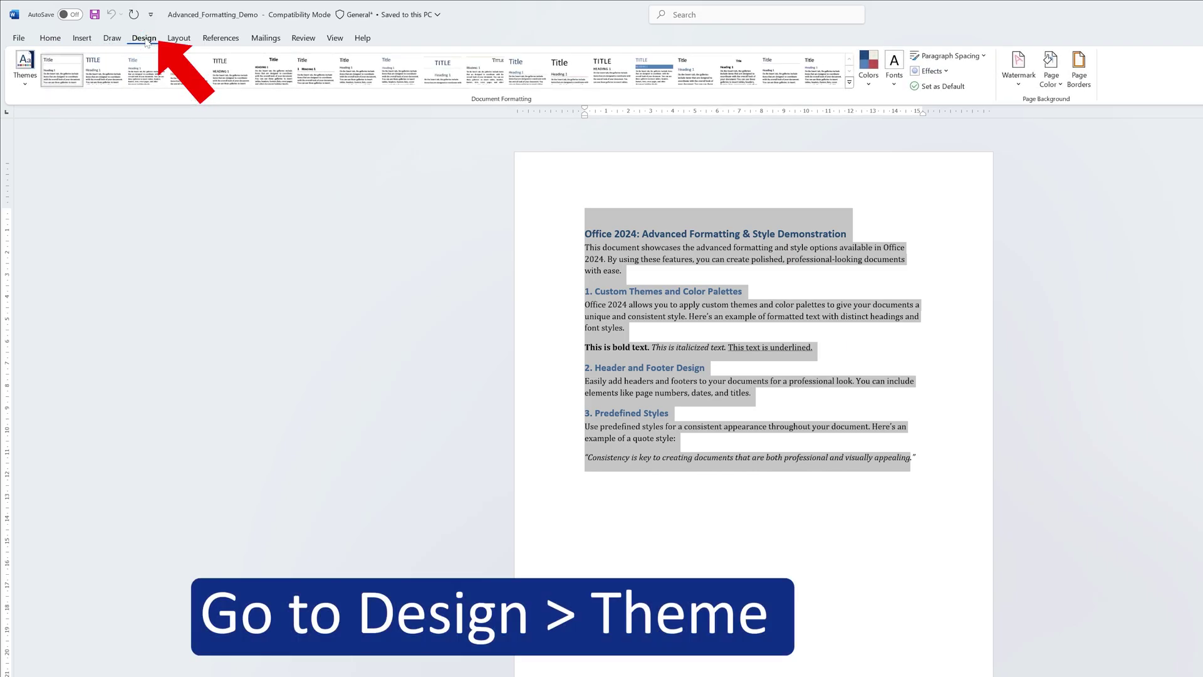
{"action": "left_click", "coordinate": [30, 80]}
{"action": "left_click", "coordinate": [28, 85]}
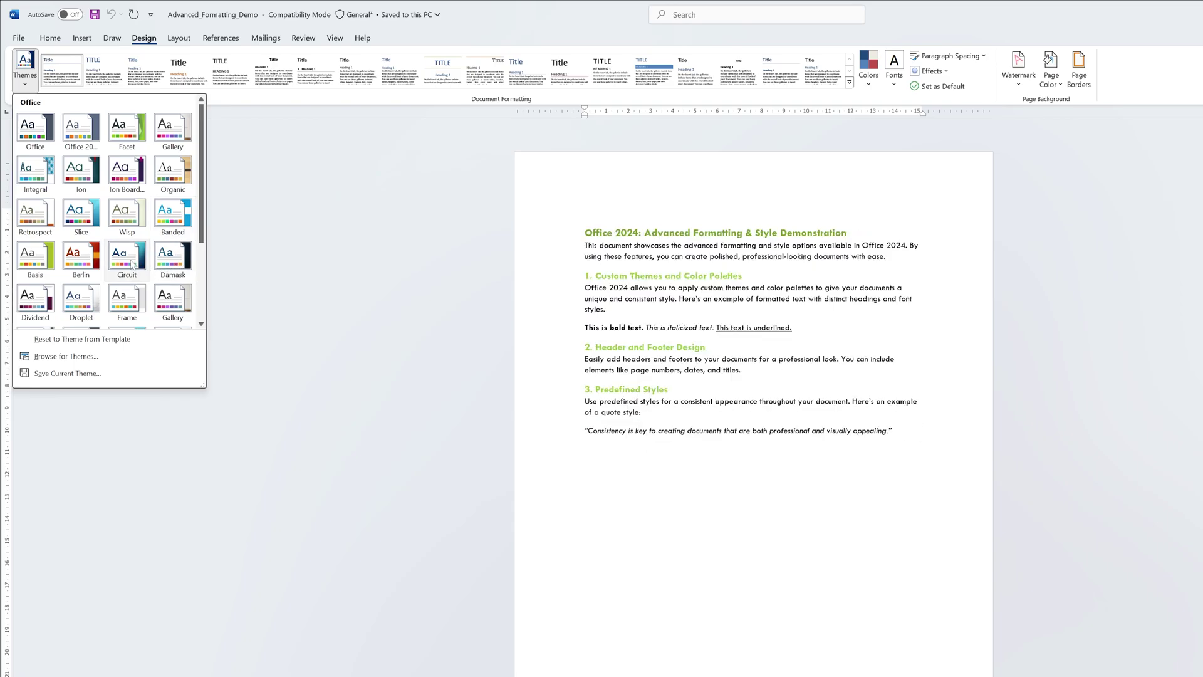
{"action": "scroll", "coordinate": [65, 272], "scroll_direction": "down", "scroll_amount": 3}
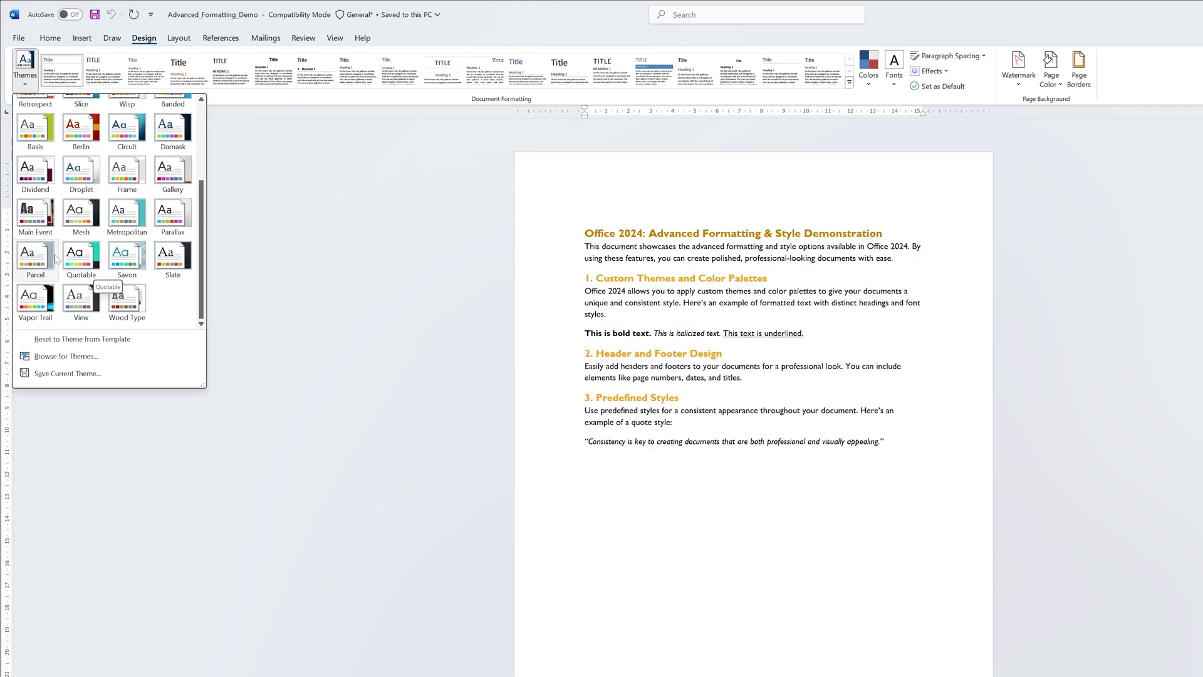
{"action": "left_click", "coordinate": [38, 265]}
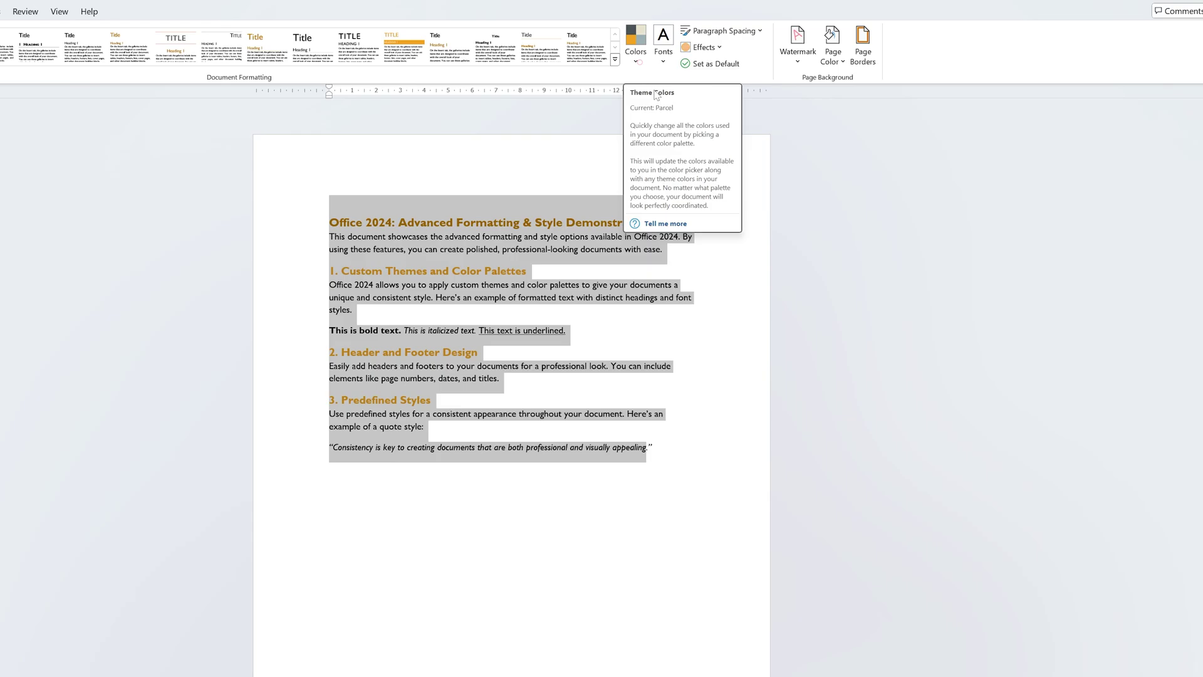
- Create a custom theme colour set with a new Light 2 background colour and save it
{"action": "left_click", "coordinate": [660, 65]}
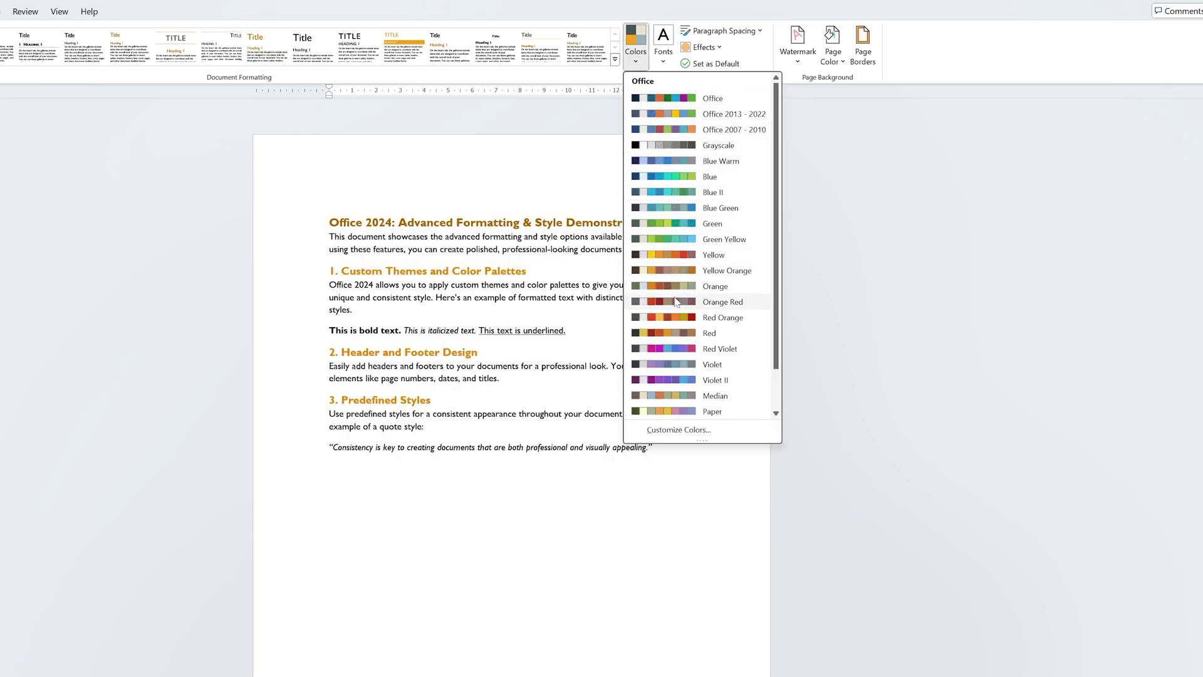
{"action": "left_click", "coordinate": [687, 430]}
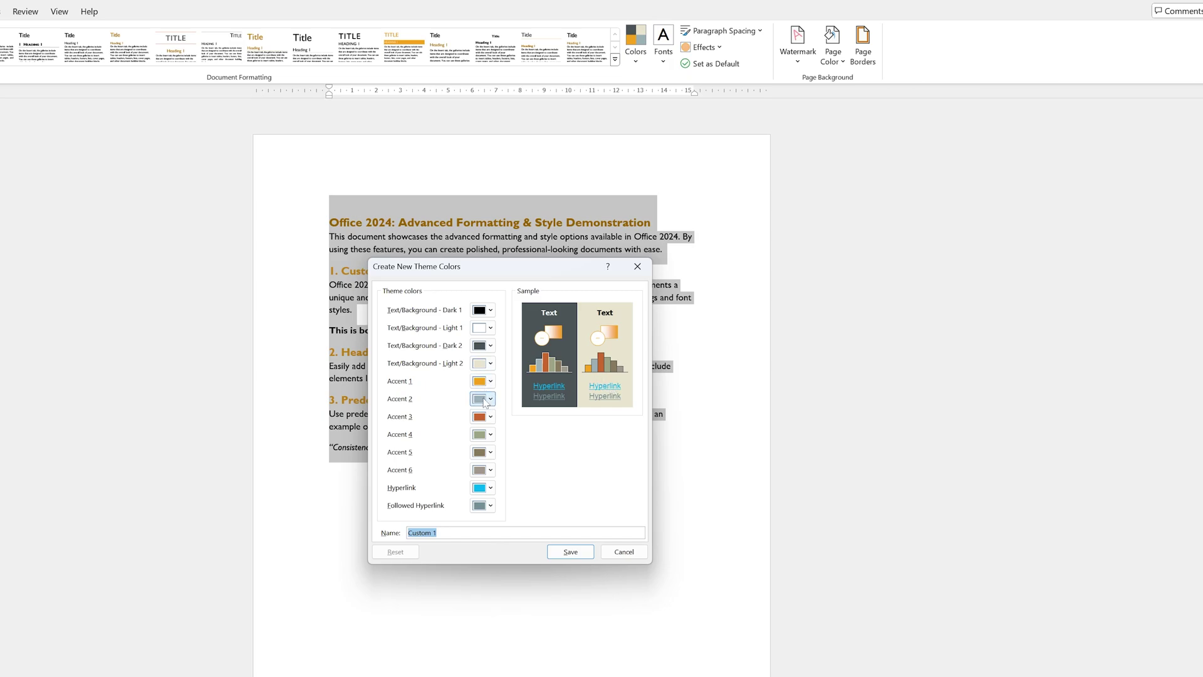
{"action": "left_click", "coordinate": [489, 364]}
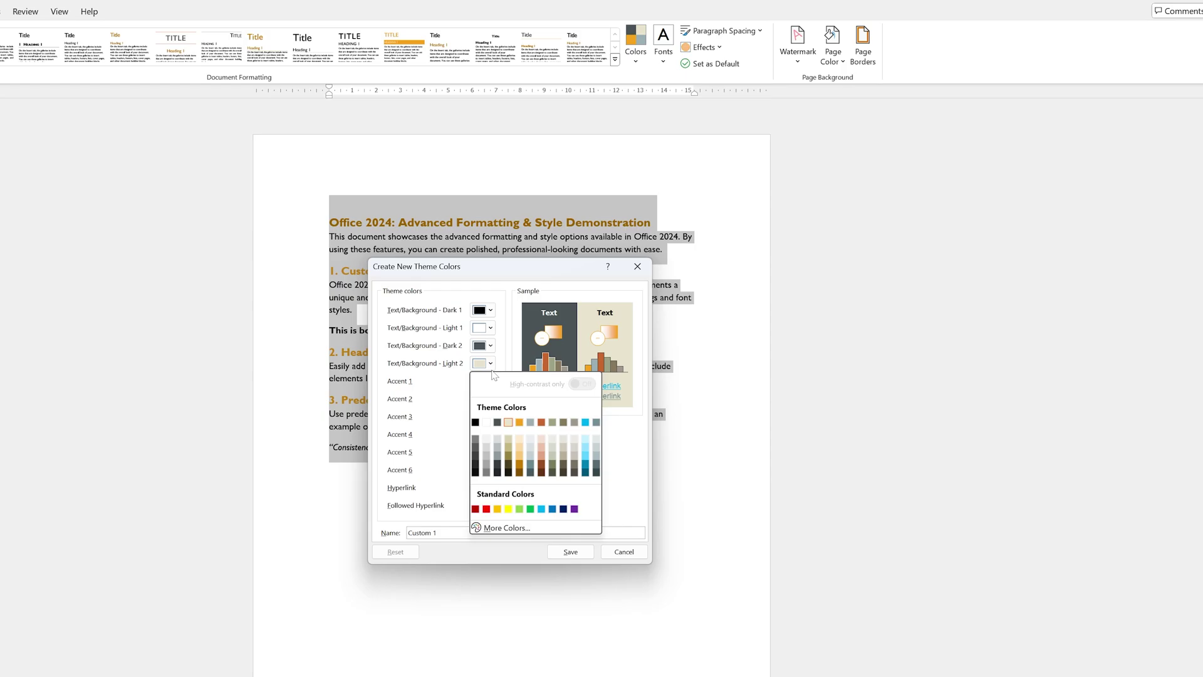
{"action": "left_click", "coordinate": [508, 449]}
{"action": "left_click", "coordinate": [571, 555]}
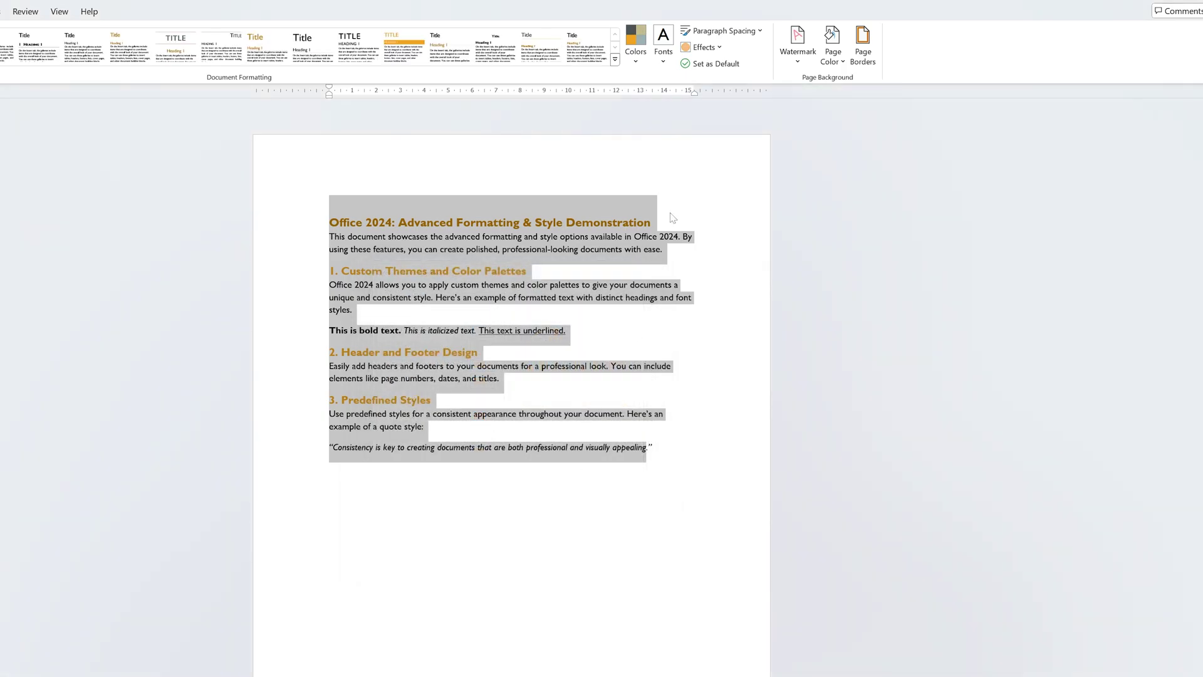
- Edit the Custom 1 colour set, rename it to Brand 1, and save
{"action": "left_click", "coordinate": [637, 51]}
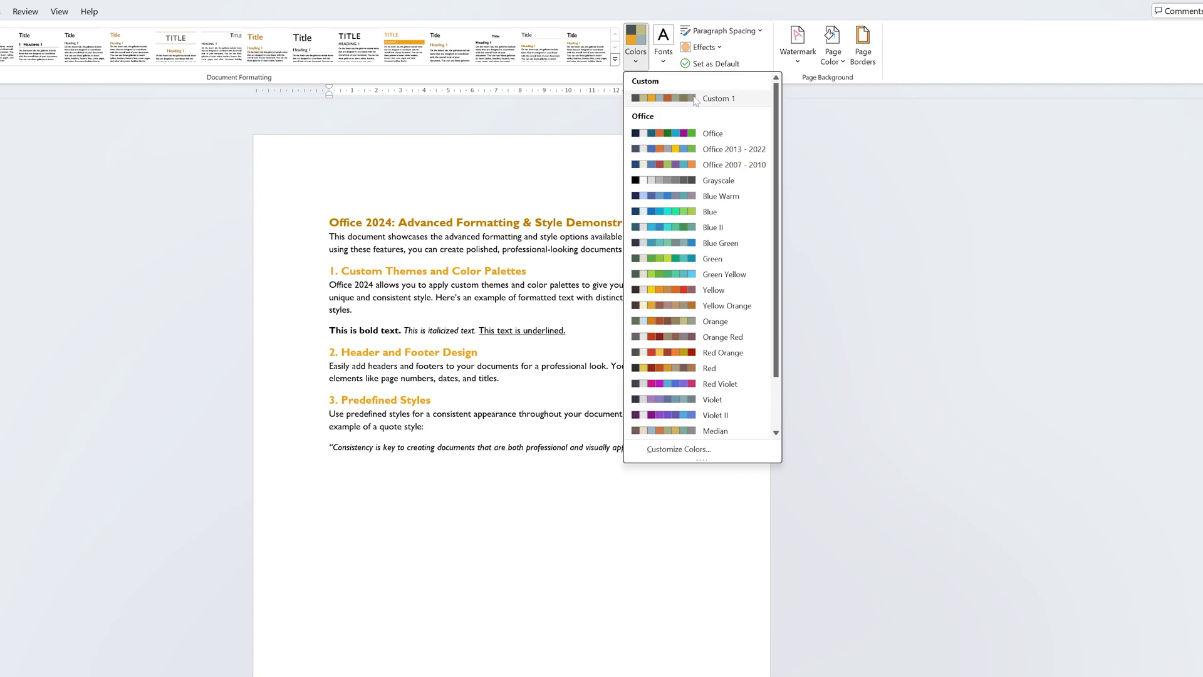
{"action": "left_click", "coordinate": [692, 105]}
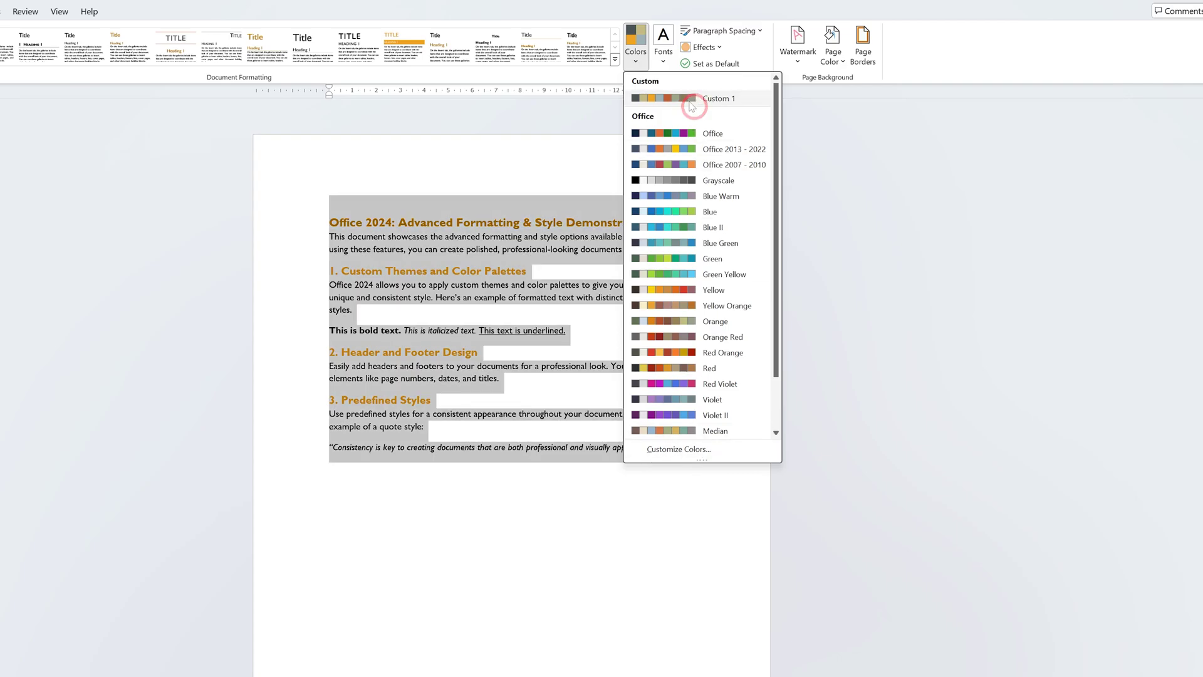
{"action": "right_click", "coordinate": [692, 102]}
{"action": "left_click", "coordinate": [720, 112]}
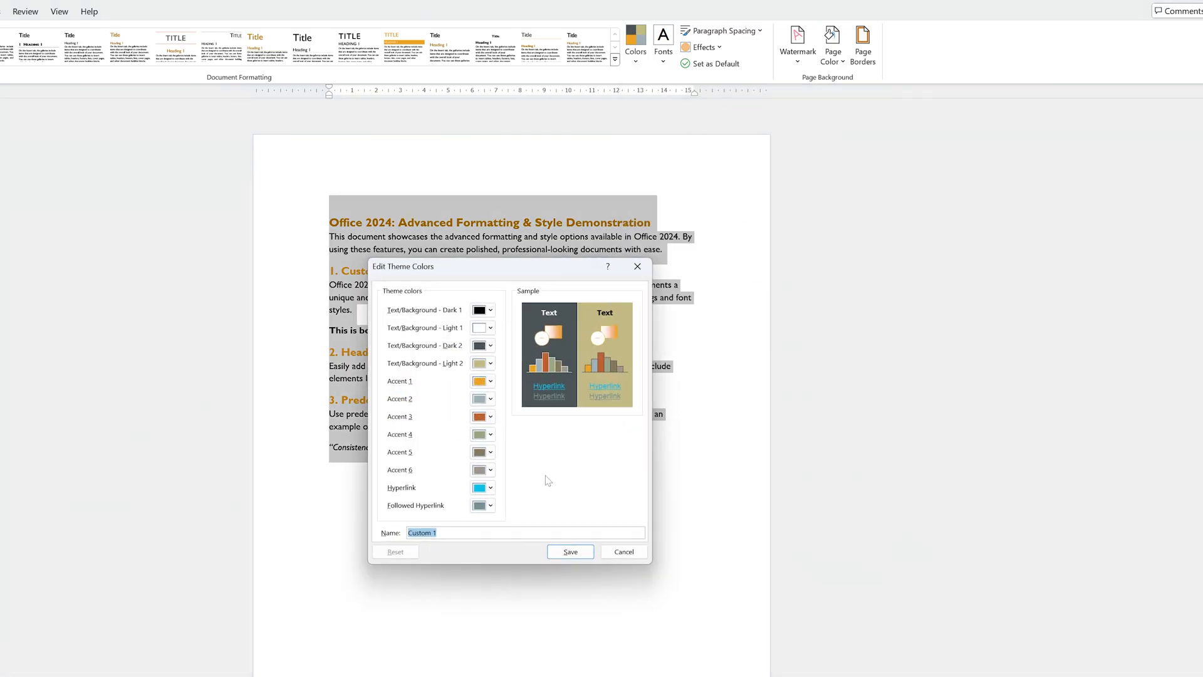
{"action": "key", "text": "End"}
{"action": "key", "text": "shift+Home"}
{"action": "type", "text": "B"}
{"action": "left_click", "coordinate": [570, 552]}
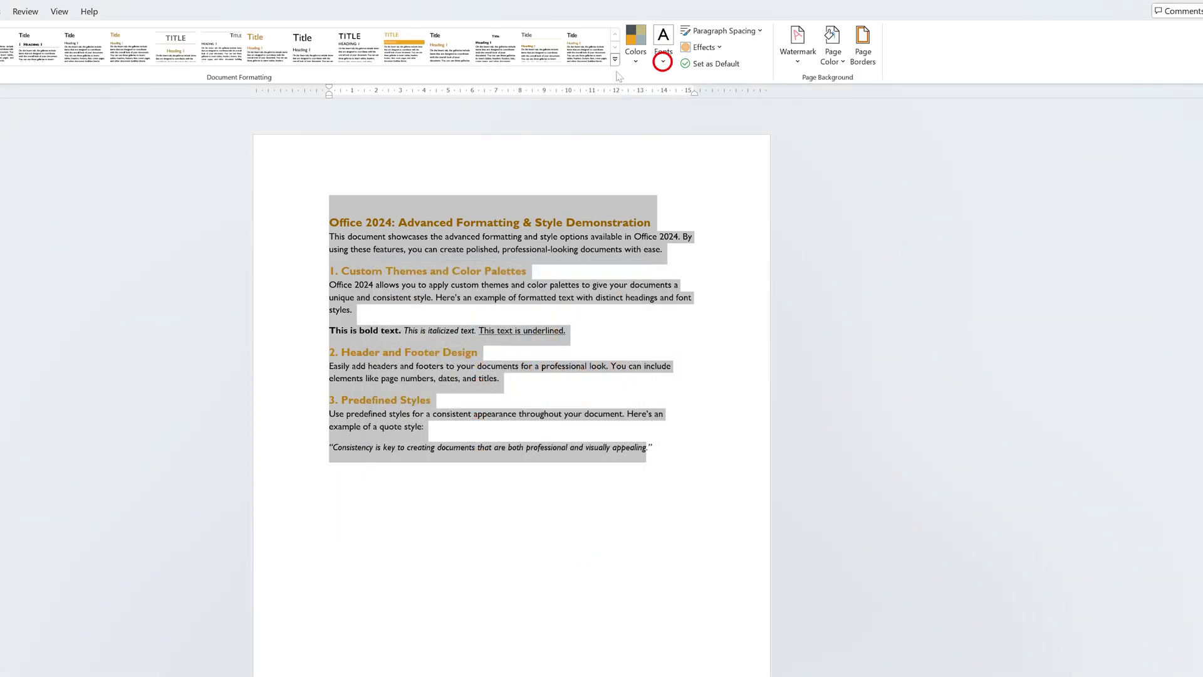
- Create a custom theme font set named Brand 1 with Gill Sans MT fonts and save it
{"action": "left_click", "coordinate": [663, 57]}
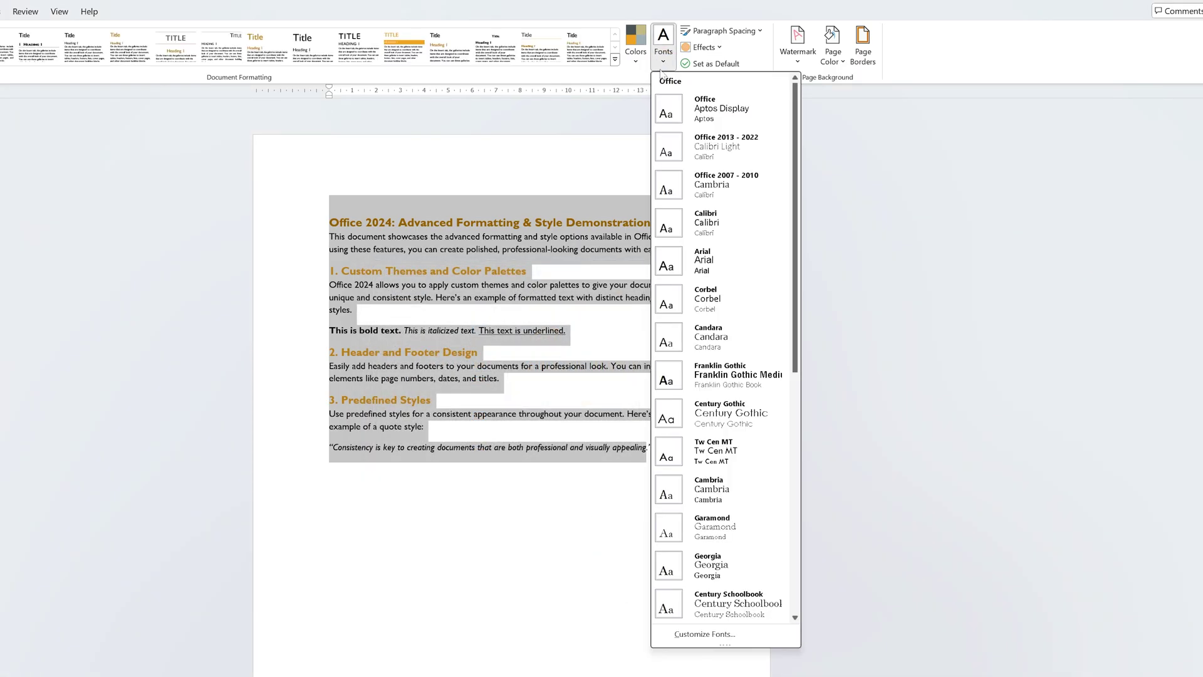
{"action": "left_click", "coordinate": [705, 635]}
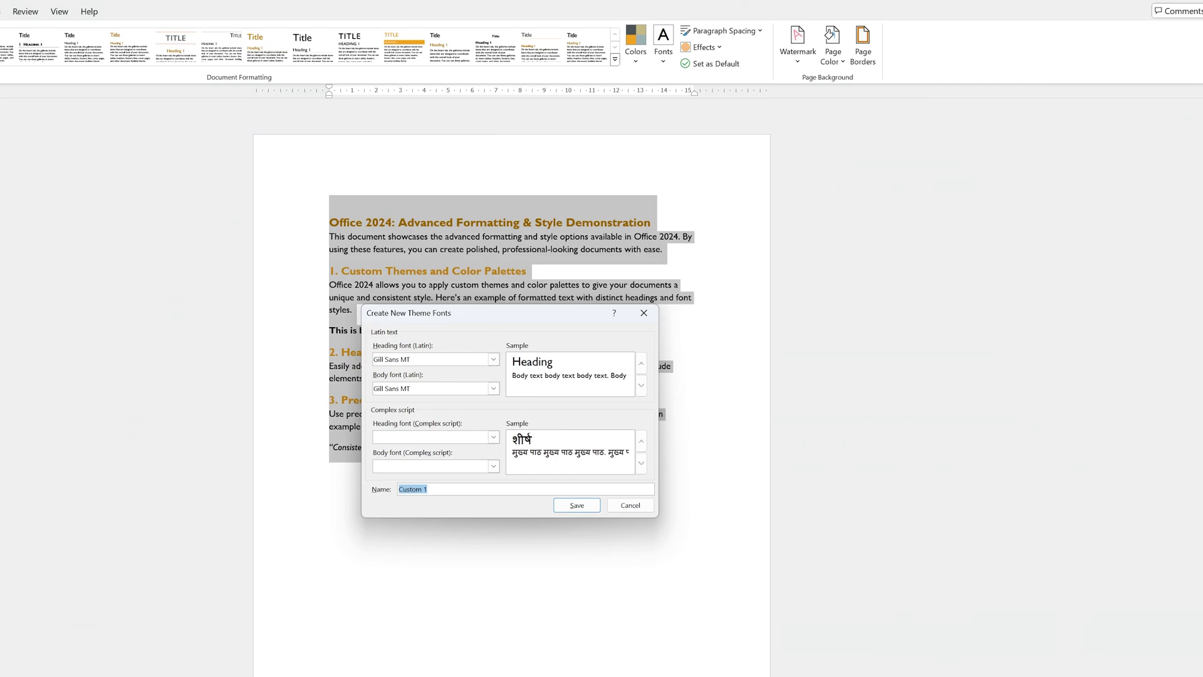
{"action": "left_click", "coordinate": [567, 488]}
{"action": "key", "text": "ctrl+a"}
{"action": "type", "text": "Brand"}
{"action": "type", "text": " 1"}
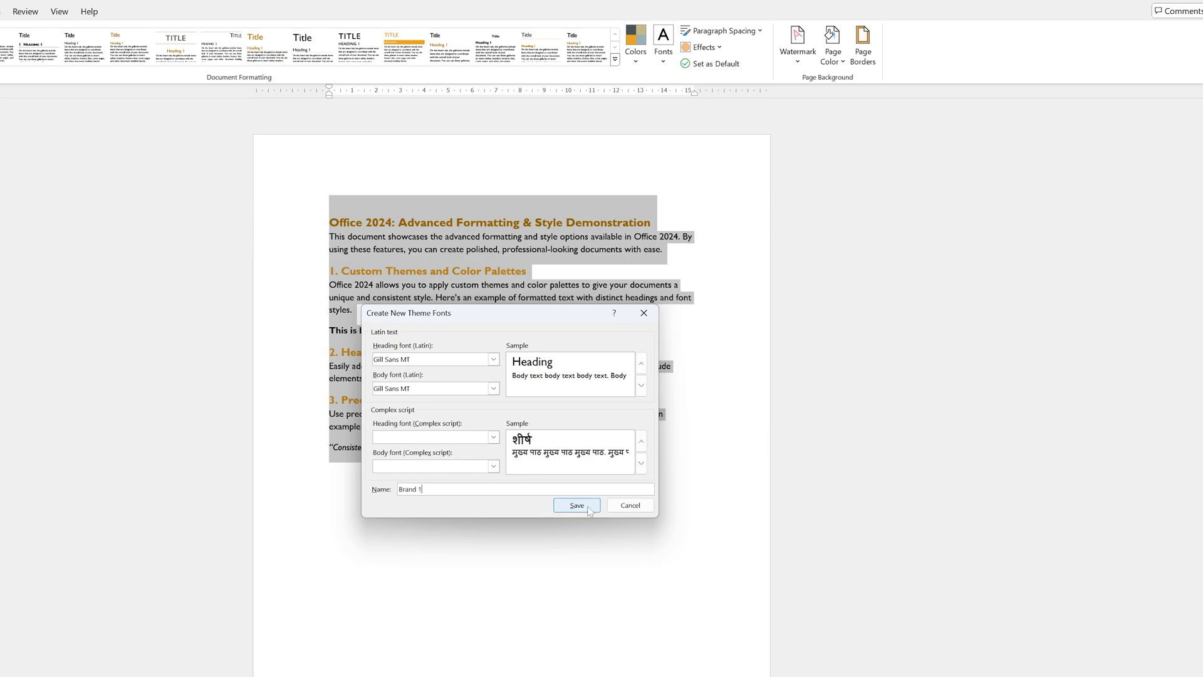
{"action": "left_click", "coordinate": [577, 504]}
- Review the paragraph spacing choices, leaving spacing unchanged
{"action": "left_click", "coordinate": [722, 30]}
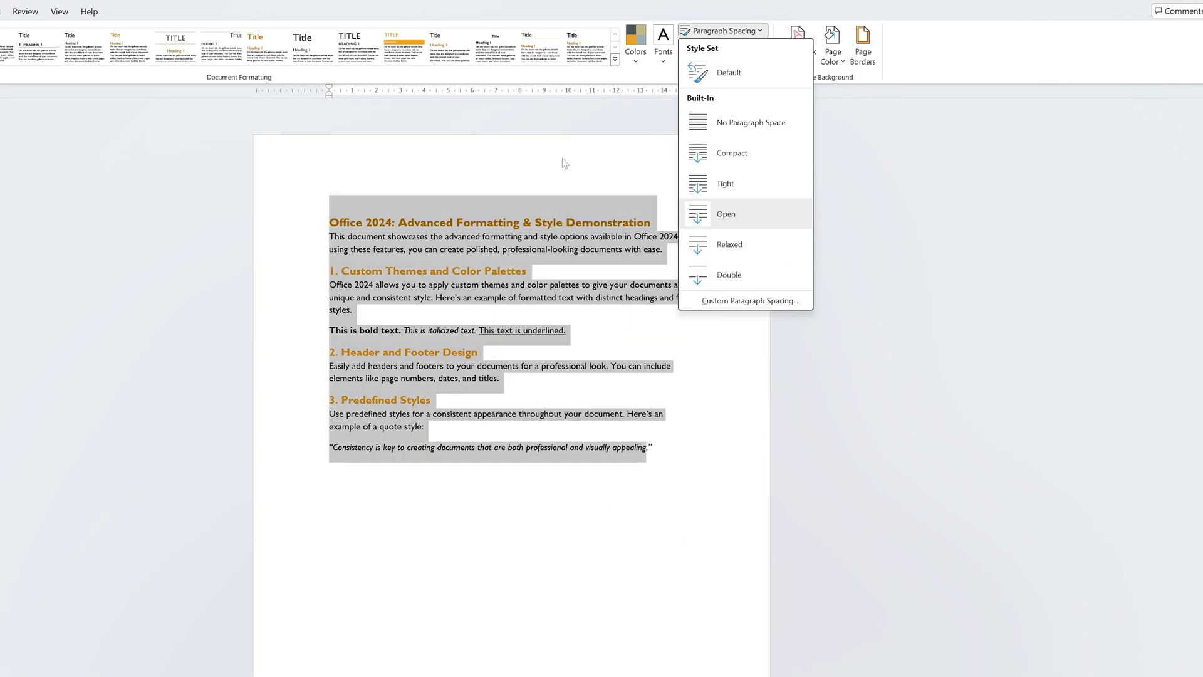
{"action": "left_click", "coordinate": [577, 151]}
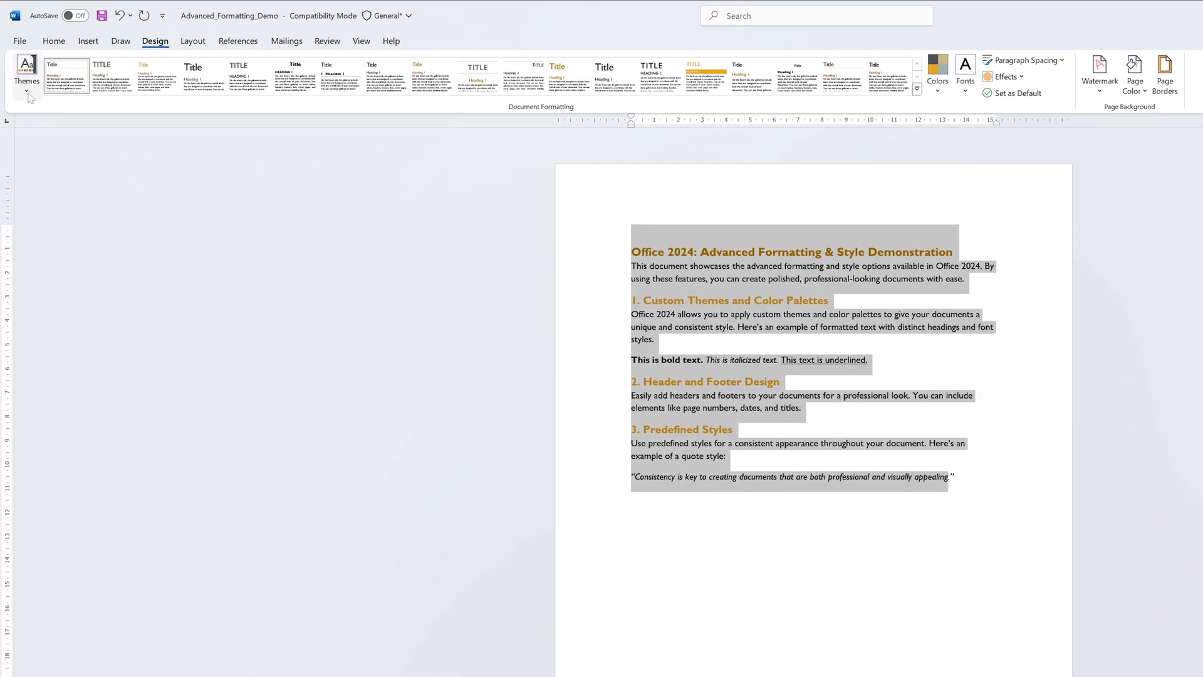
{"action": "left_click", "coordinate": [27, 80]}
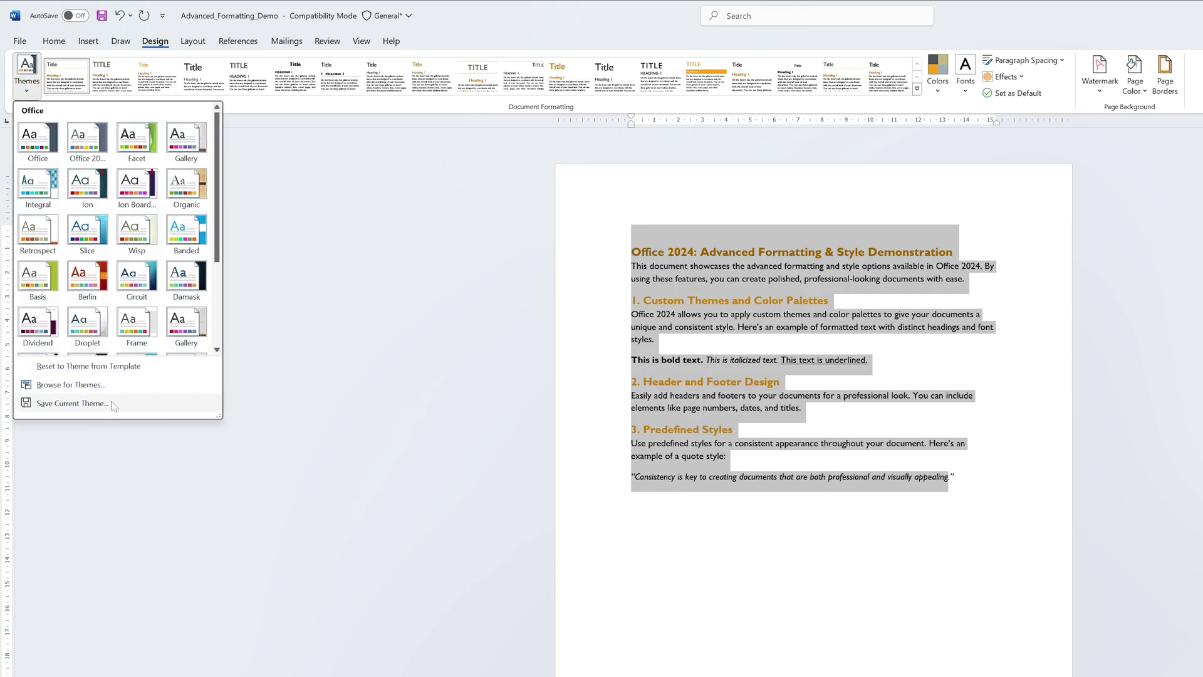
- Save the current theme as a theme file named Brand Theme
{"action": "left_click", "coordinate": [73, 403]}
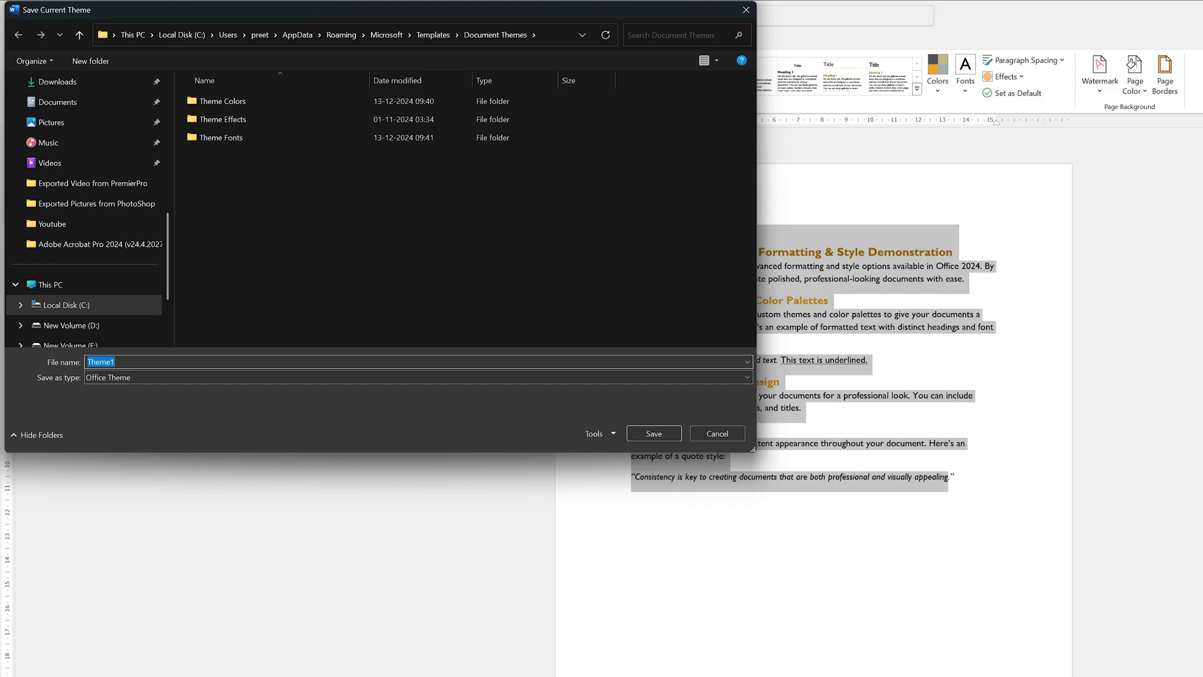
{"action": "type", "text": "Br"}
{"action": "type", "text": "and The"}
{"action": "type", "text": "me"}
{"action": "left_click", "coordinate": [654, 433]}
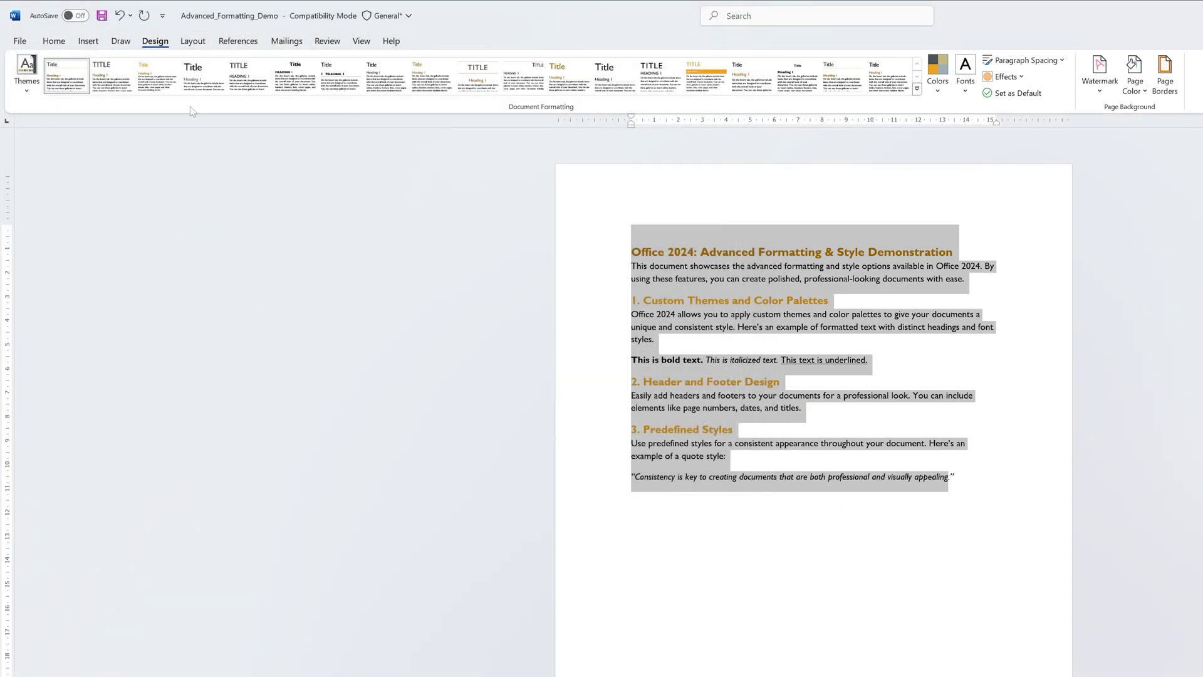
{"action": "left_click", "coordinate": [213, 215]}
- Preview the Facet and Ion themes, reapplying the custom Brand Theme after each
{"action": "left_click", "coordinate": [27, 84]}
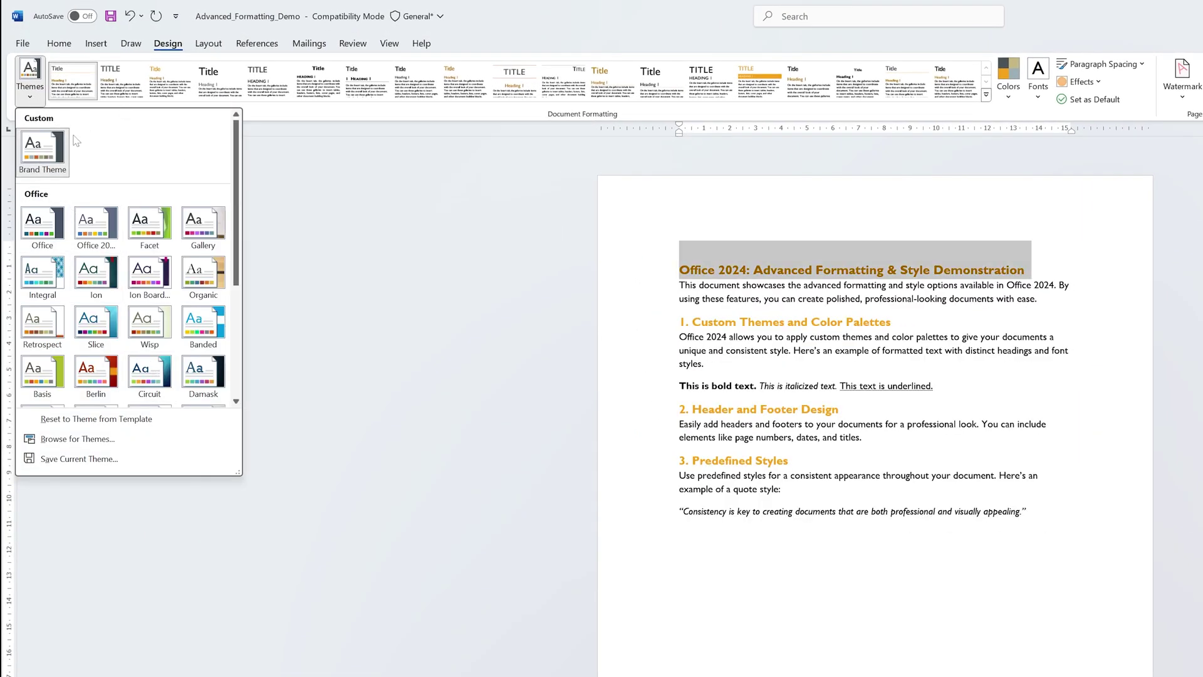
{"action": "left_click", "coordinate": [150, 226]}
{"action": "left_click", "coordinate": [30, 76]}
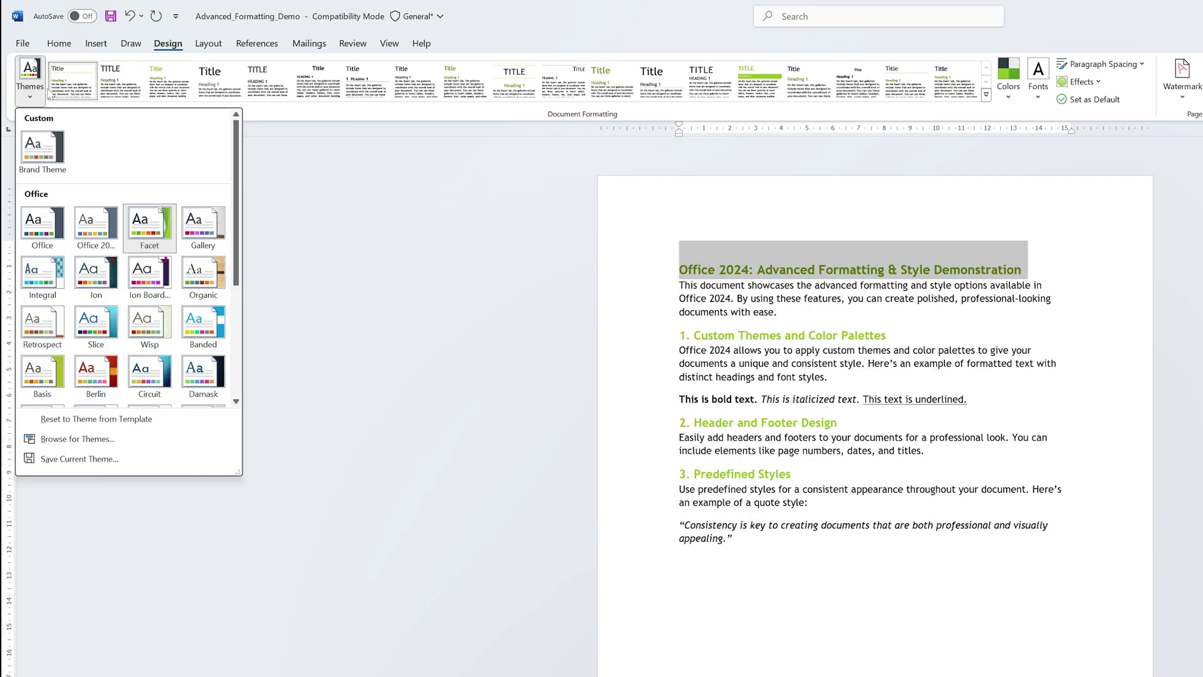
{"action": "left_click", "coordinate": [58, 148]}
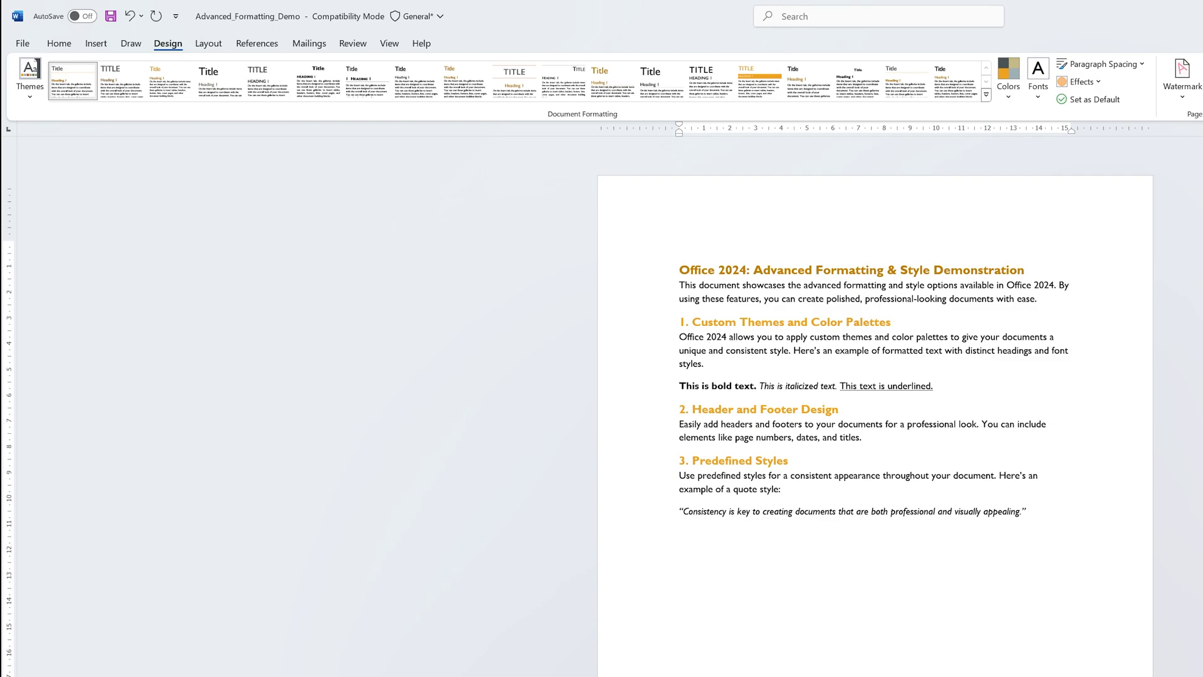
{"action": "left_click", "coordinate": [31, 95]}
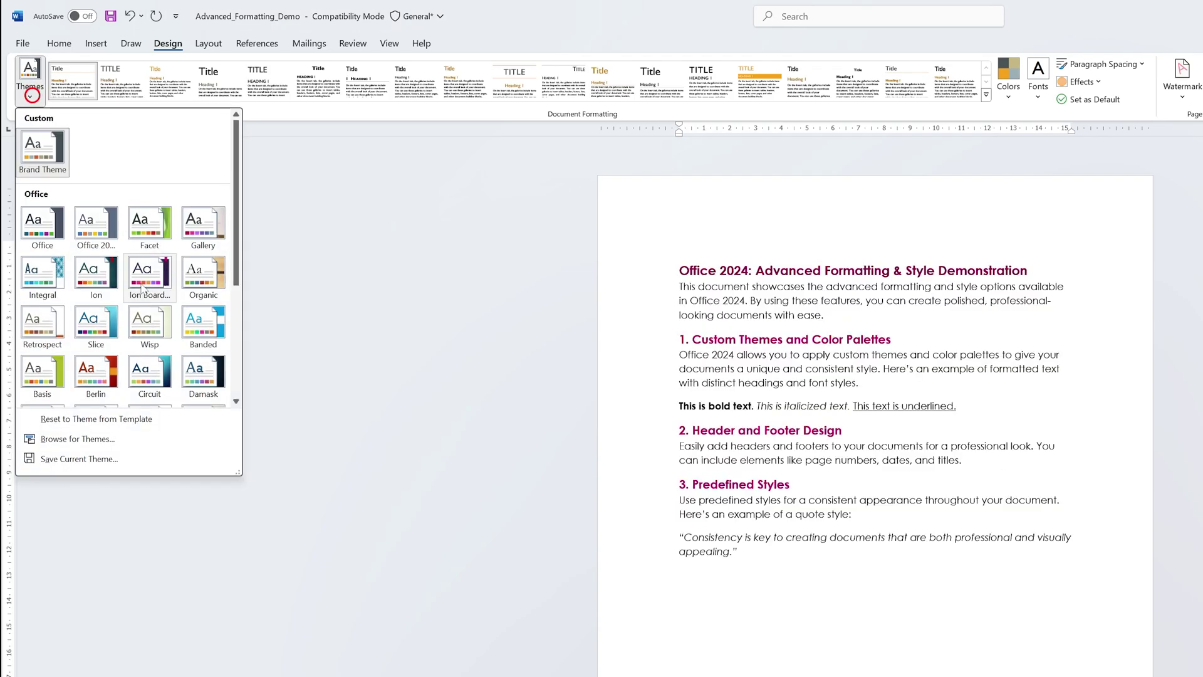
{"action": "left_click", "coordinate": [91, 273]}
{"action": "left_click", "coordinate": [30, 80]}
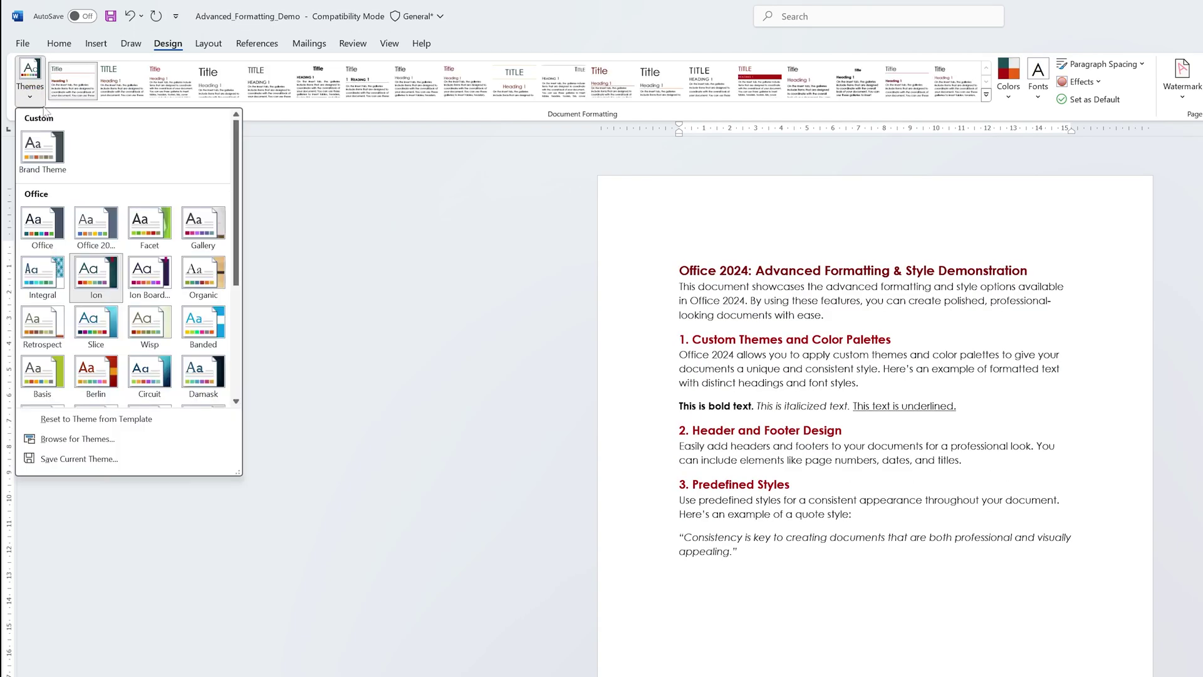
{"action": "left_click", "coordinate": [46, 170]}
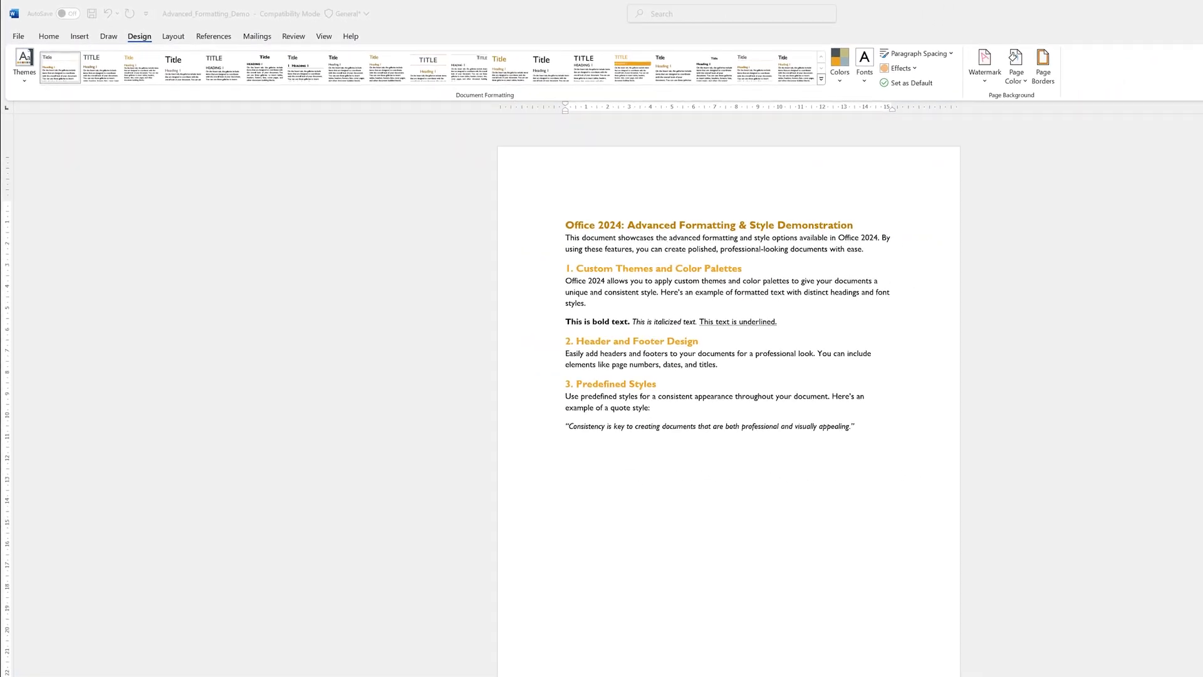